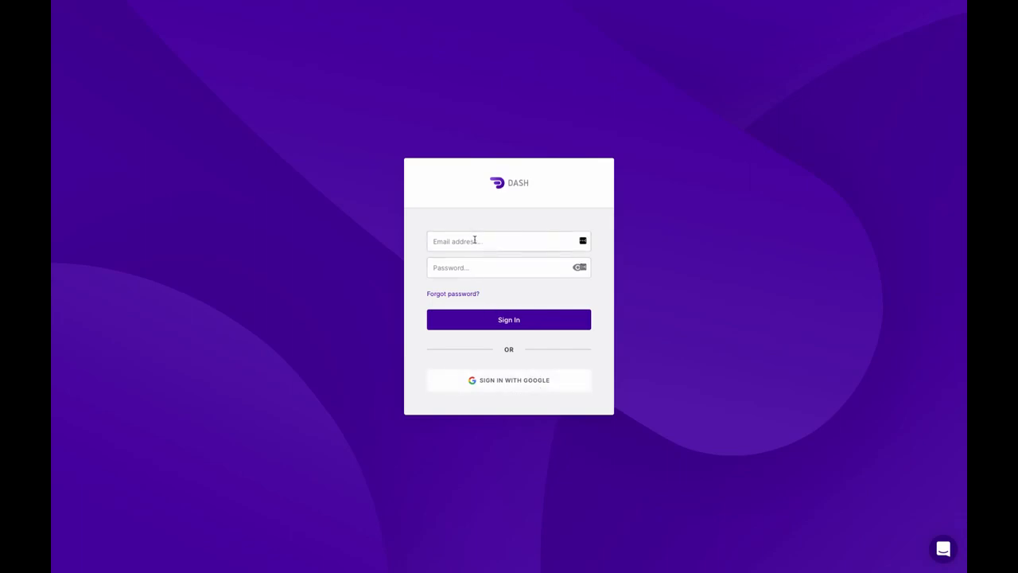
# - Sign in to Dash with the saved account e-mail and the account password
pyautogui.click(474, 240)
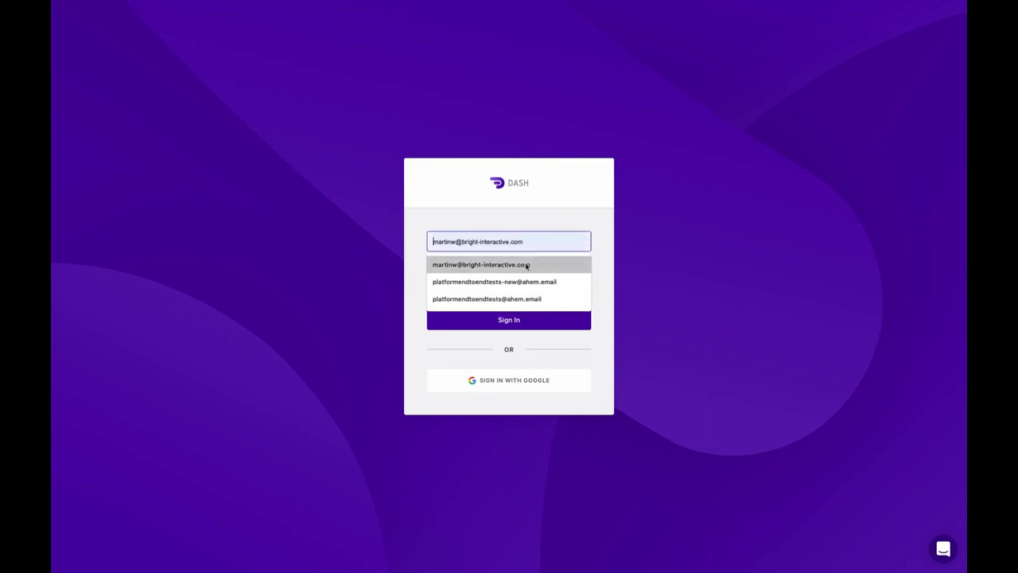
pyautogui.click(580, 260)
pyautogui.click(512, 267)
pyautogui.write('•••')
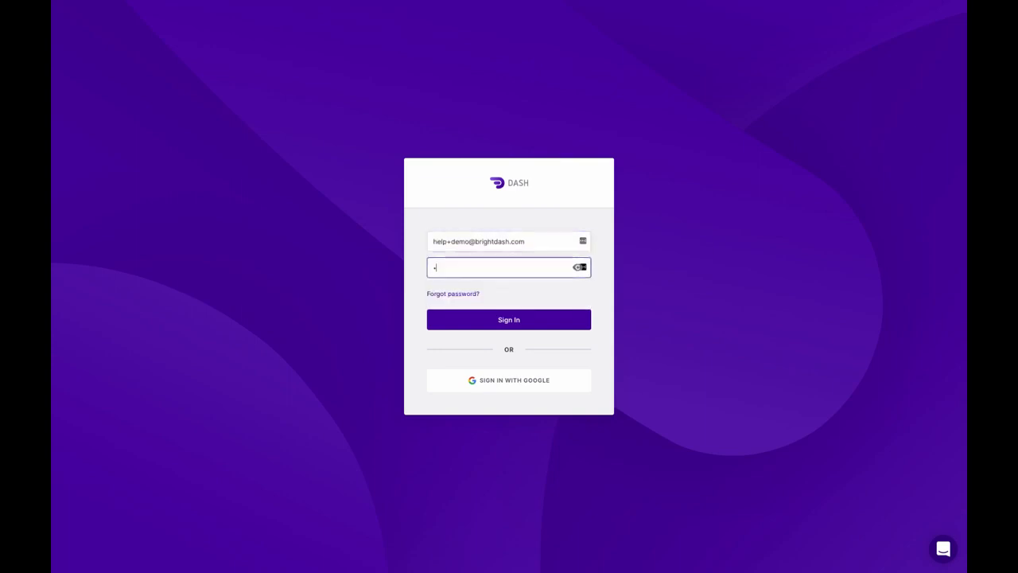
pyautogui.write('••••••')
pyautogui.click(545, 320)
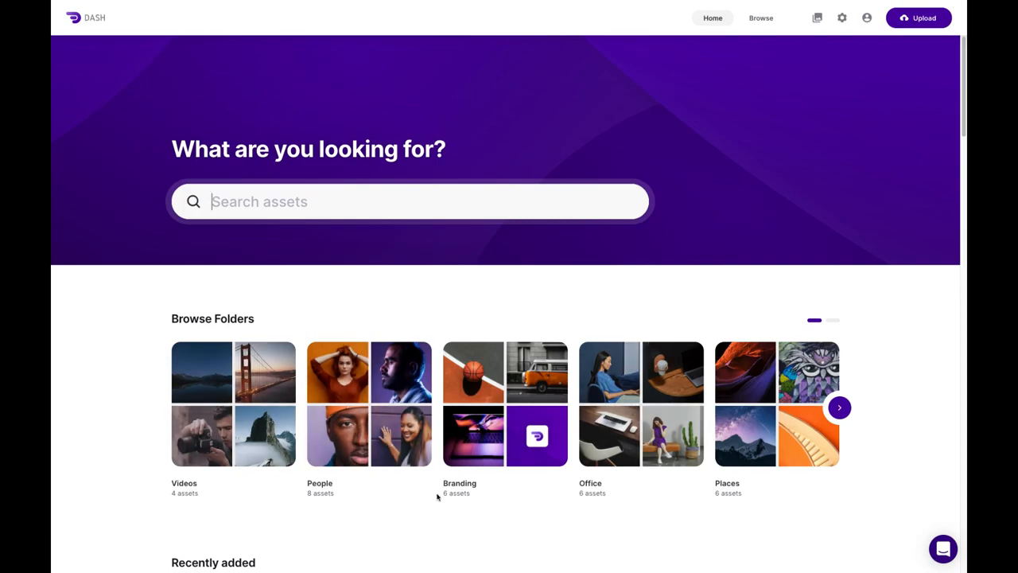
# - Browse the Recently added assets, then enter 'pe' in the asset search
pyautogui.scroll(-2, 438, 495)
pyautogui.scroll(-2, 439, 497)
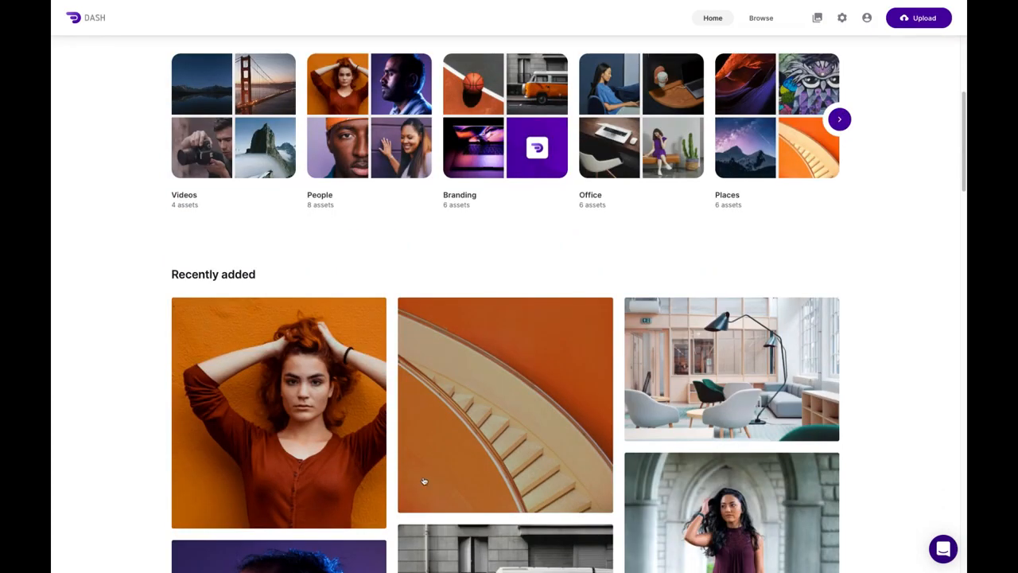
pyautogui.scroll(-3, 468, 430)
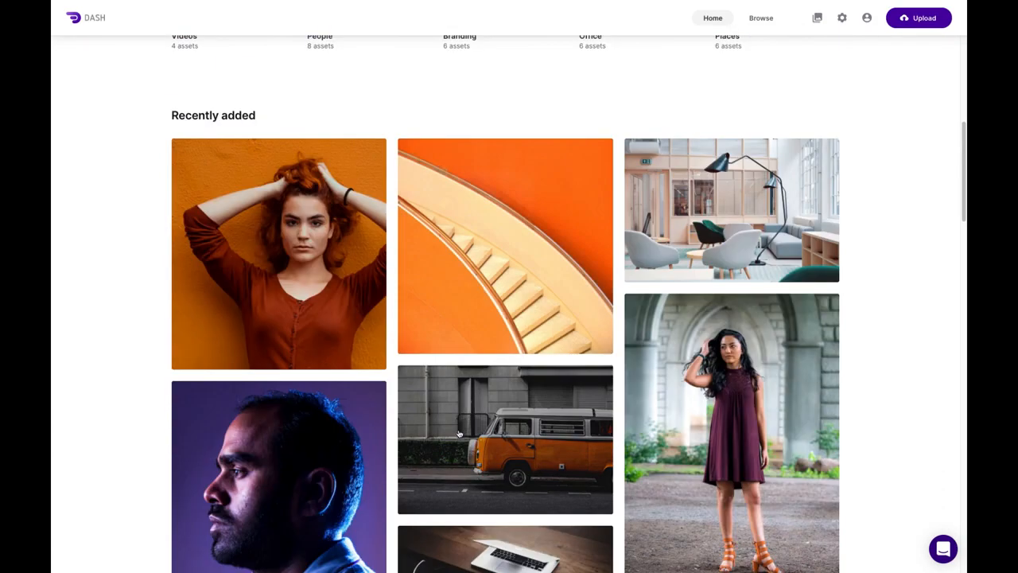
pyautogui.scroll(2, 453, 438)
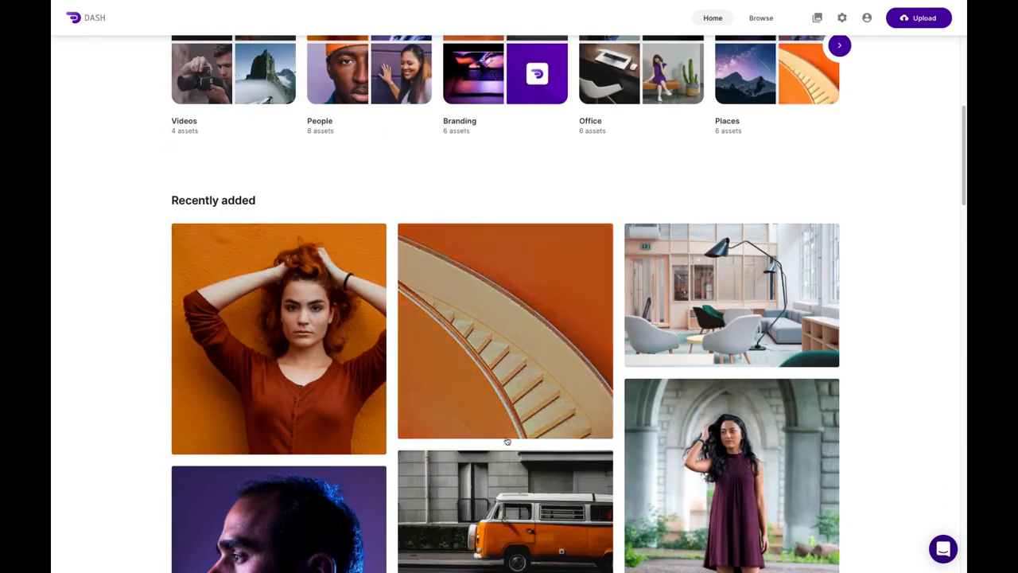
pyautogui.scroll(5, 507, 442)
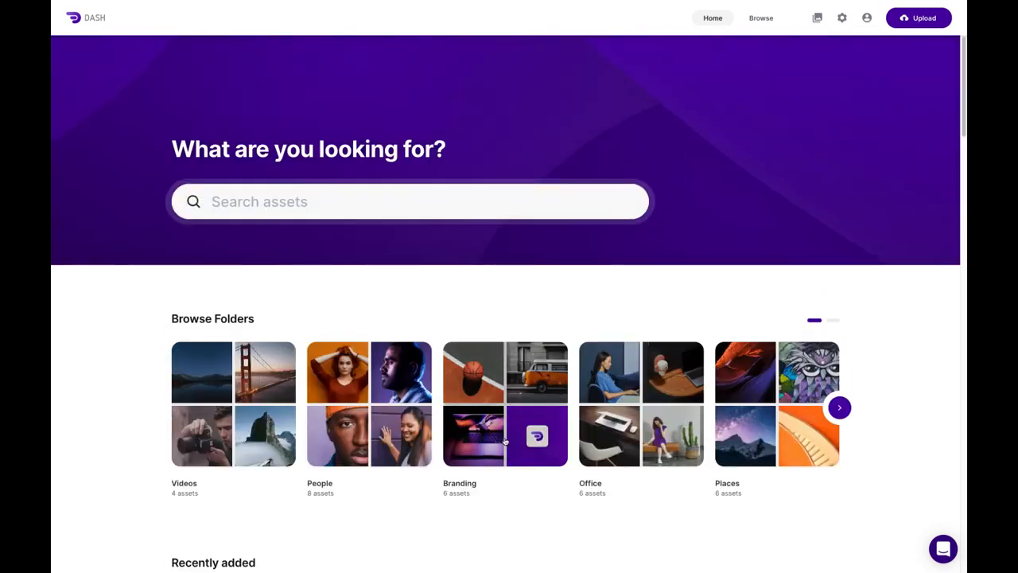
pyautogui.click(284, 205)
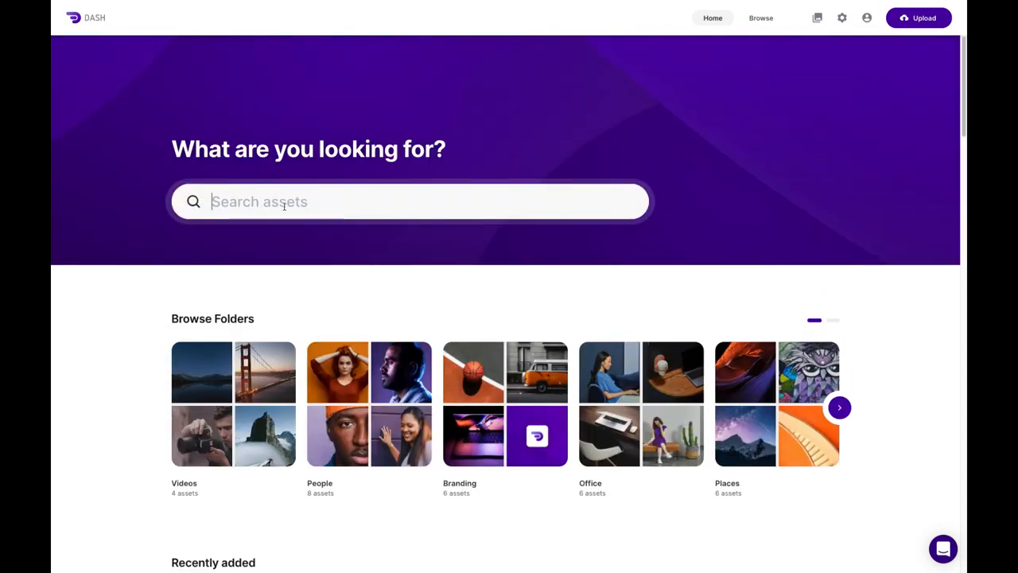
pyautogui.write('pe')
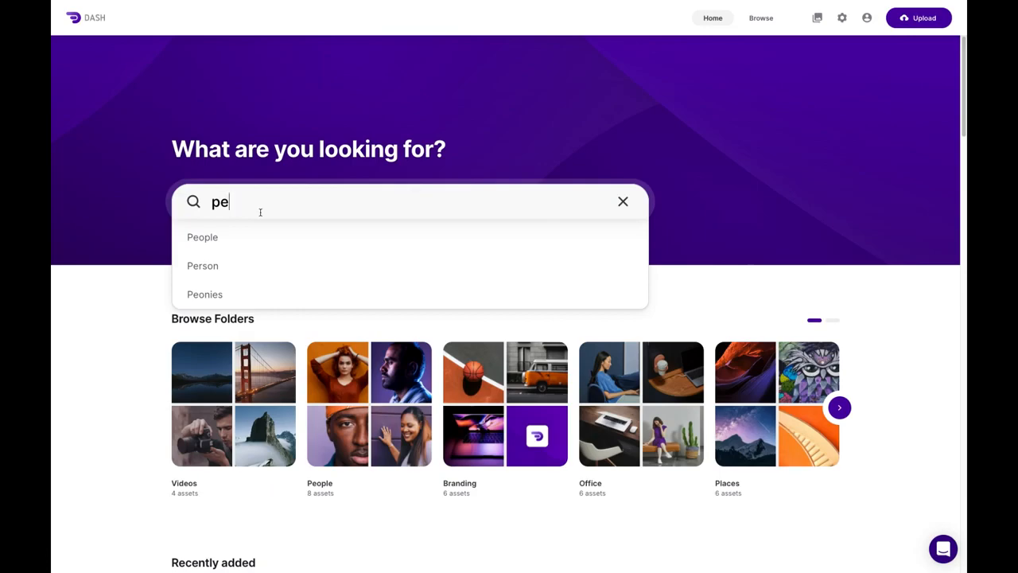
# - Search for People and open the 'Laughing female outside' photo from the 8 results
pyautogui.click(248, 239)
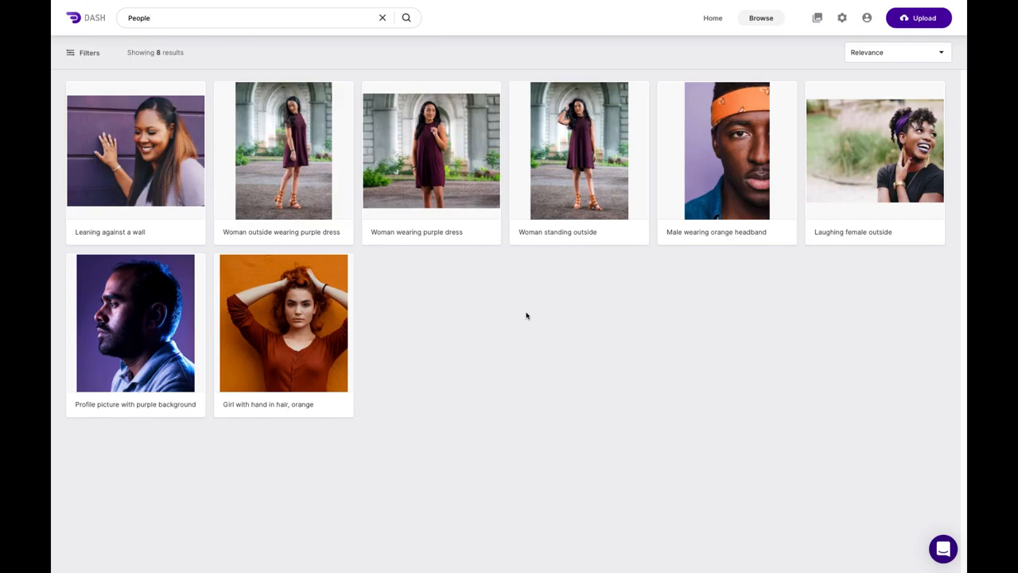
pyautogui.click(865, 154)
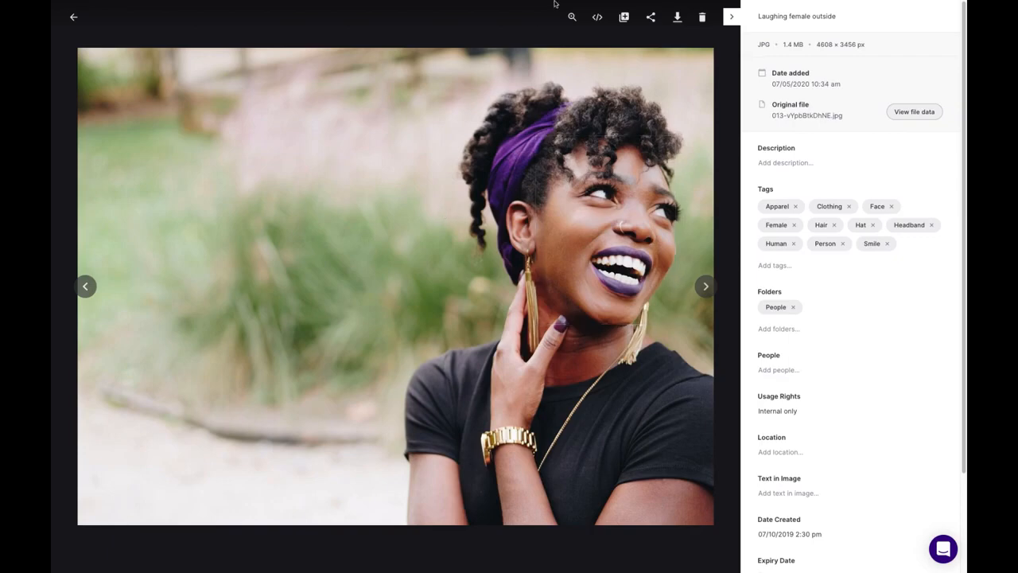
pyautogui.click(572, 17)
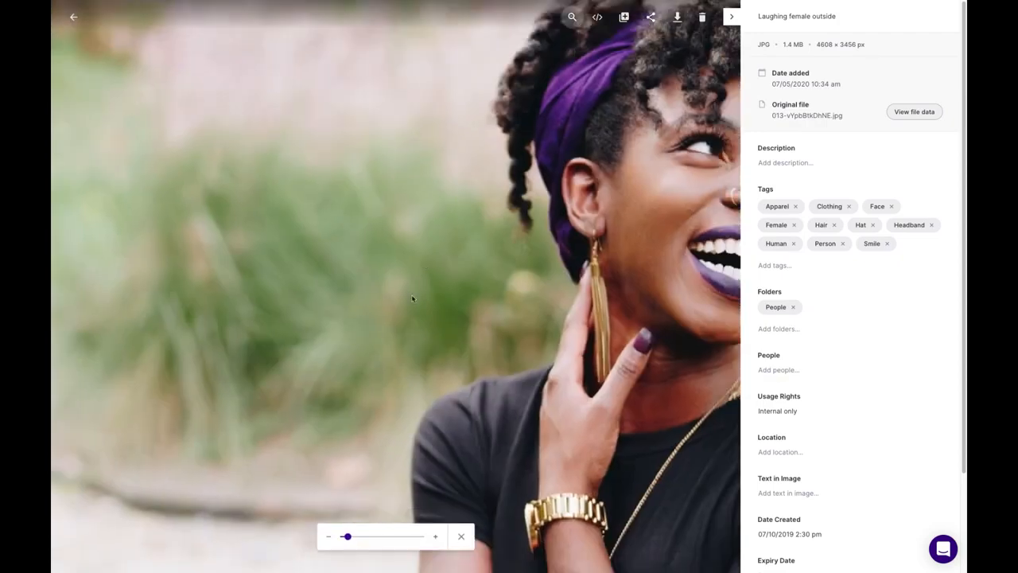
pyautogui.moveTo(350, 538)
pyautogui.mouseDown()
pyautogui.moveTo(400, 539)
pyautogui.moveTo(369, 541)
pyautogui.mouseUp()
pyautogui.click(462, 537)
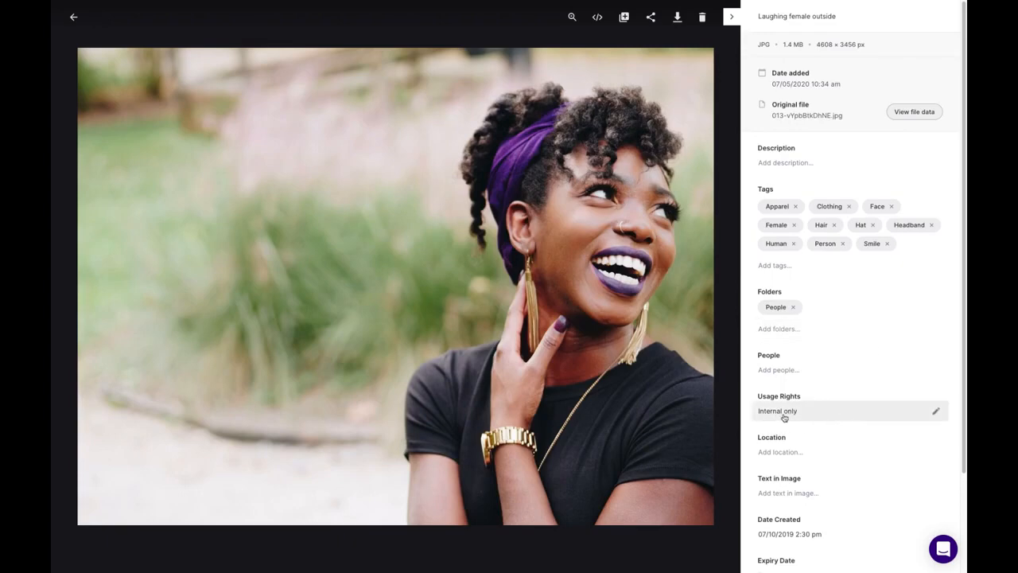
pyautogui.scroll(-1, 798, 549)
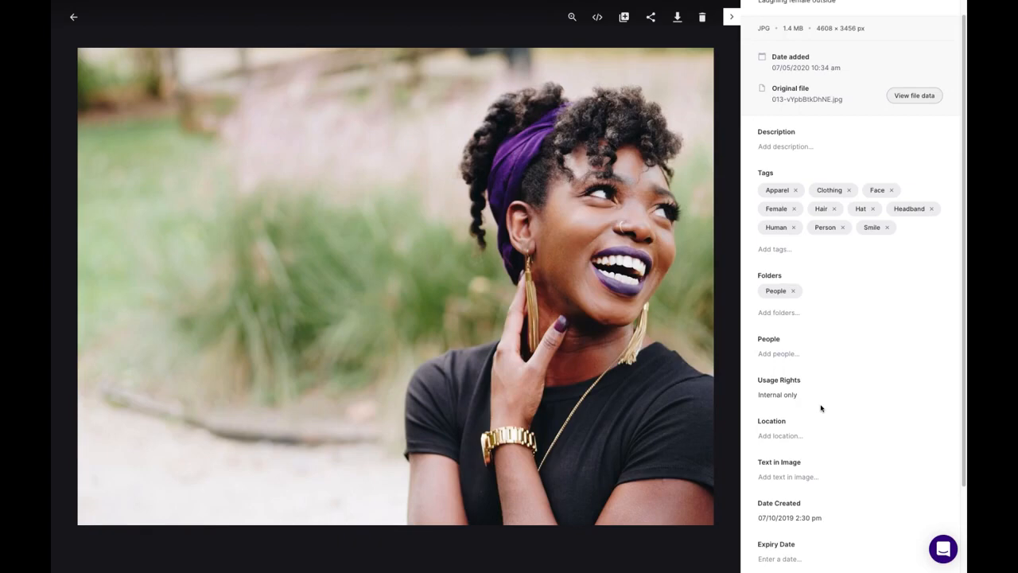
pyautogui.scroll(1, 864, 288)
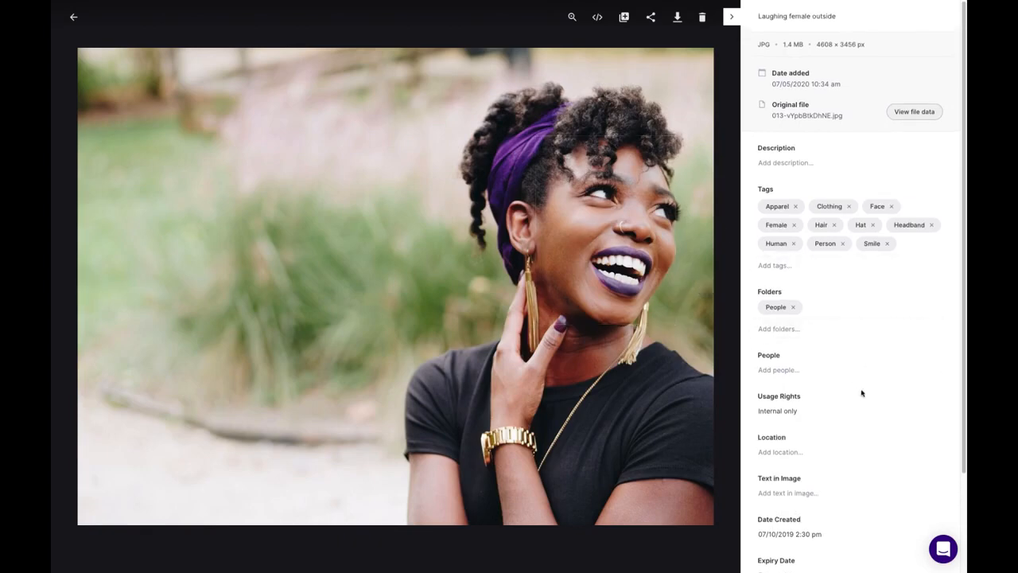
pyautogui.scroll(-1, 844, 417)
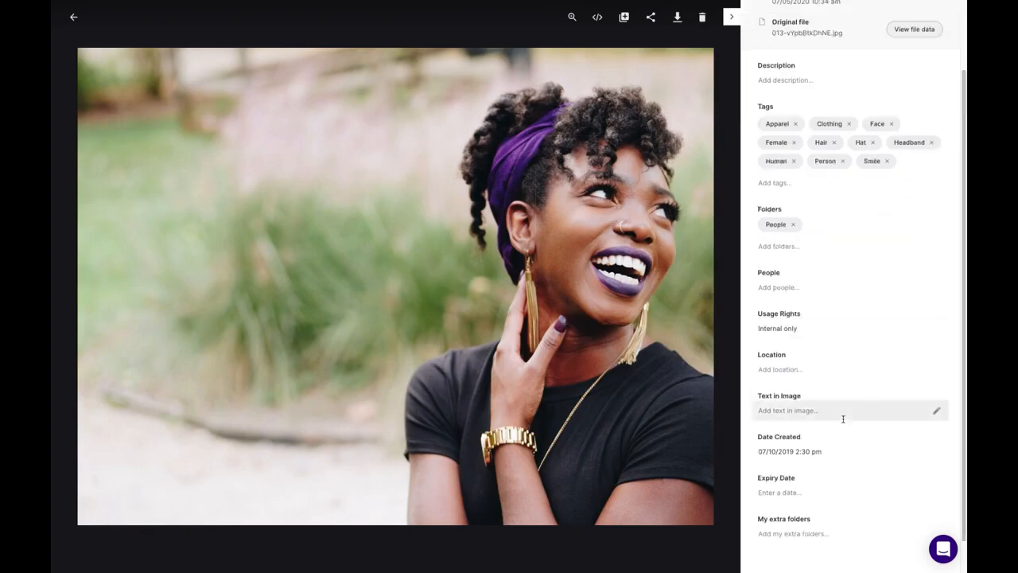
pyautogui.scroll(-1, 845, 418)
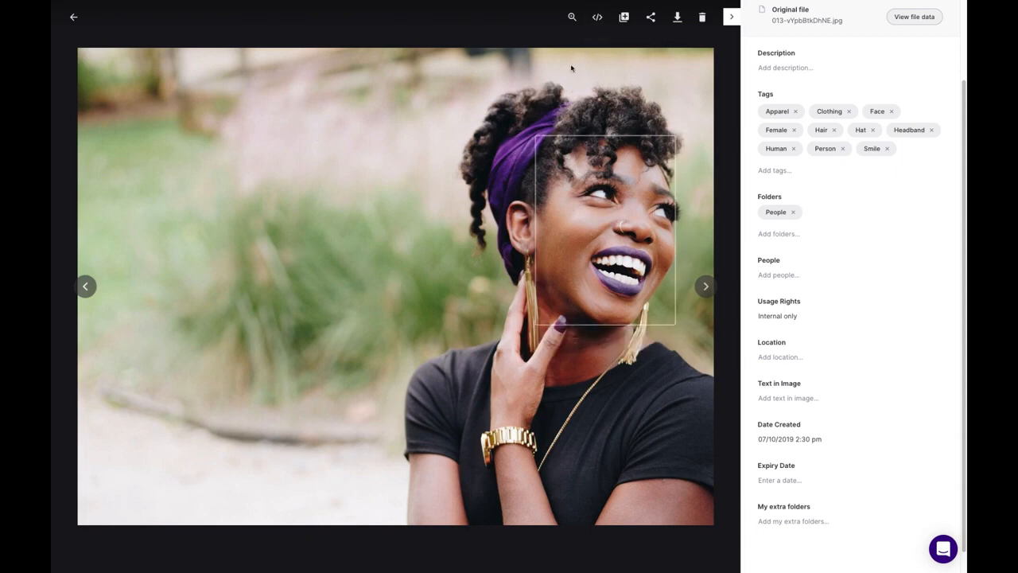
# - Crop the photo to the woman's head and shoulders and download it as a 1500 px wide JPG
pyautogui.click(680, 19)
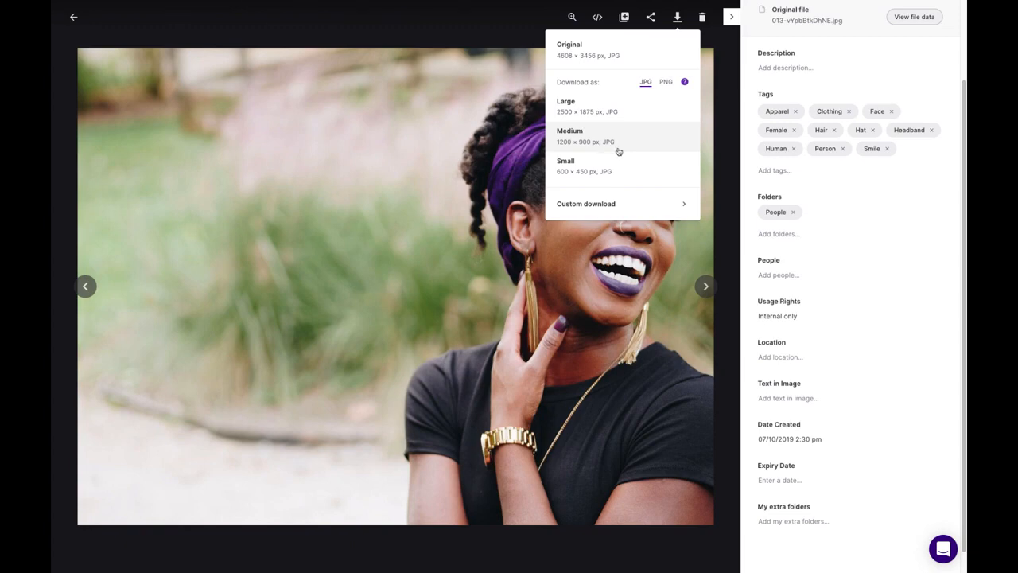
pyautogui.click(599, 206)
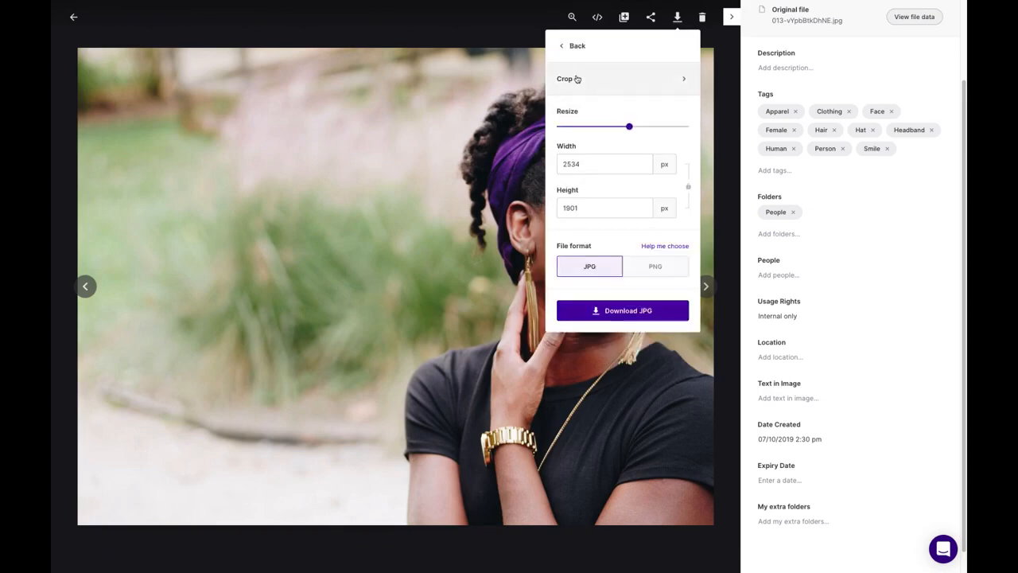
pyautogui.click(627, 86)
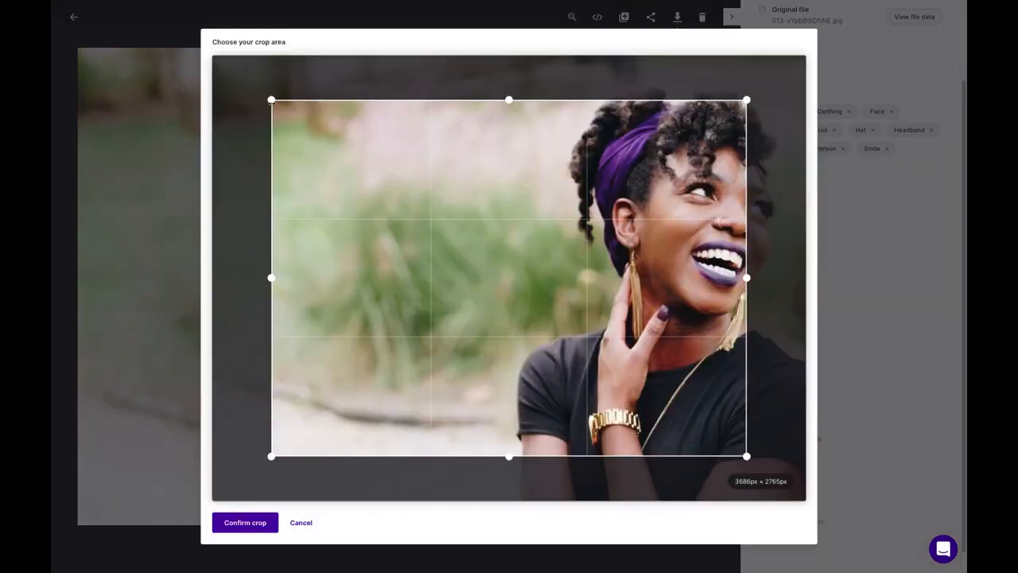
pyautogui.moveTo(271, 101); pyautogui.dragTo(427, 98)
pyautogui.moveTo(747, 100); pyautogui.dragTo(800, 70)
pyautogui.moveTo(619, 446); pyautogui.dragTo(654, 319)
pyautogui.moveTo(427, 200); pyautogui.dragTo(555, 206)
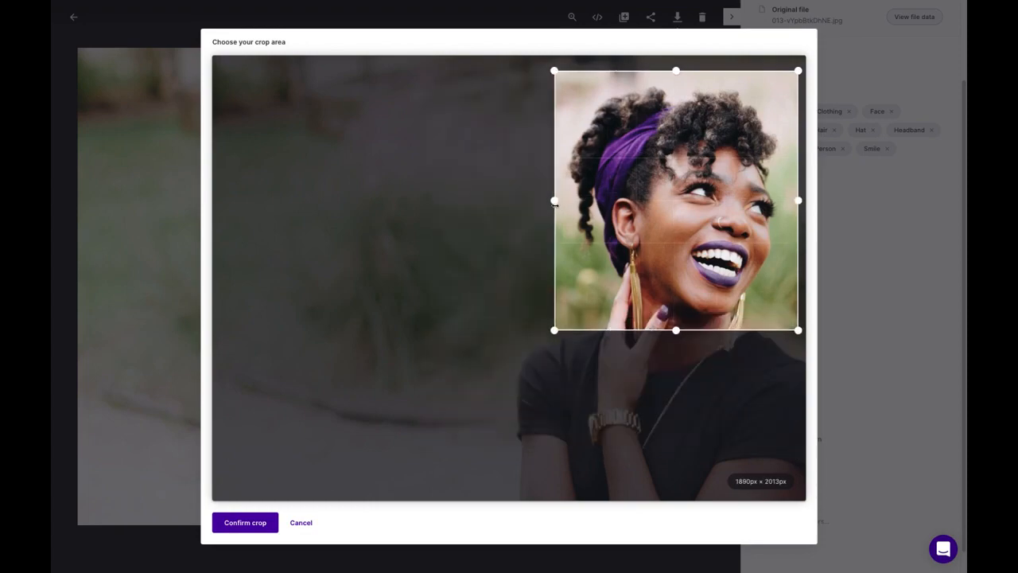
pyautogui.click(237, 527)
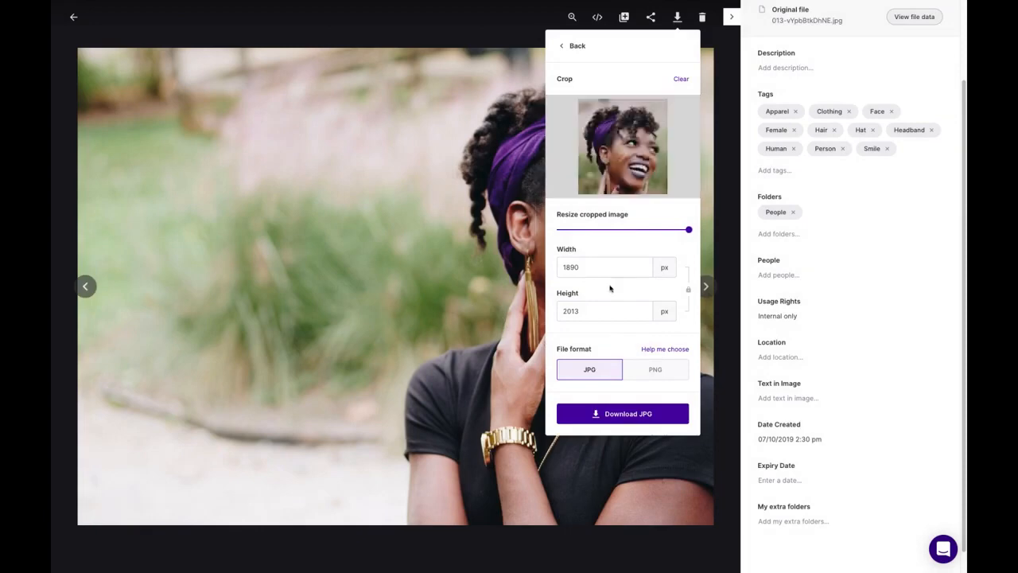
pyautogui.doubleClick(592, 266)
pyautogui.write('1500')
pyautogui.click(643, 414)
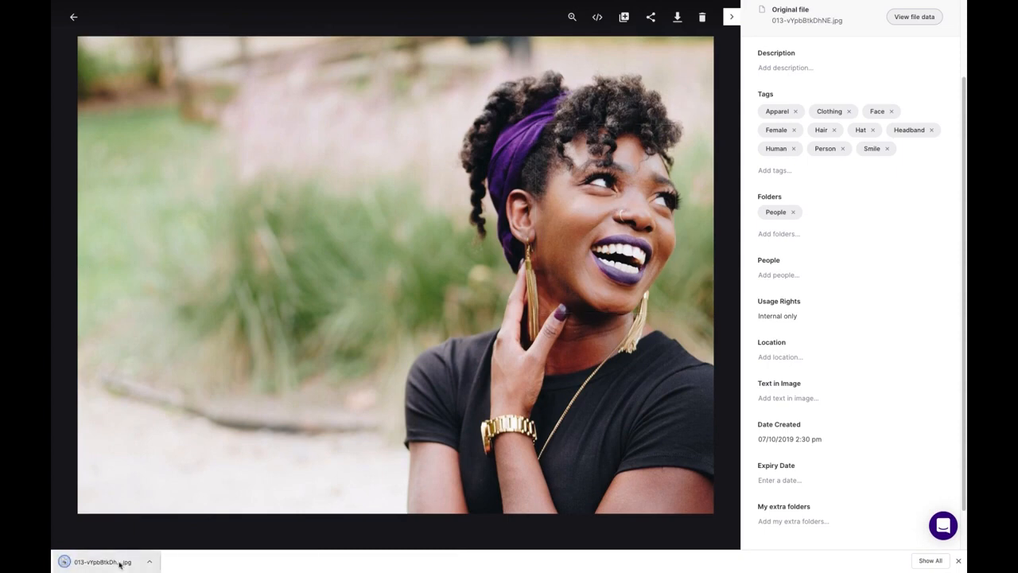
# - Close the downloads bar and review the share link options, keeping the 7 days expiry
pyautogui.click(958, 562)
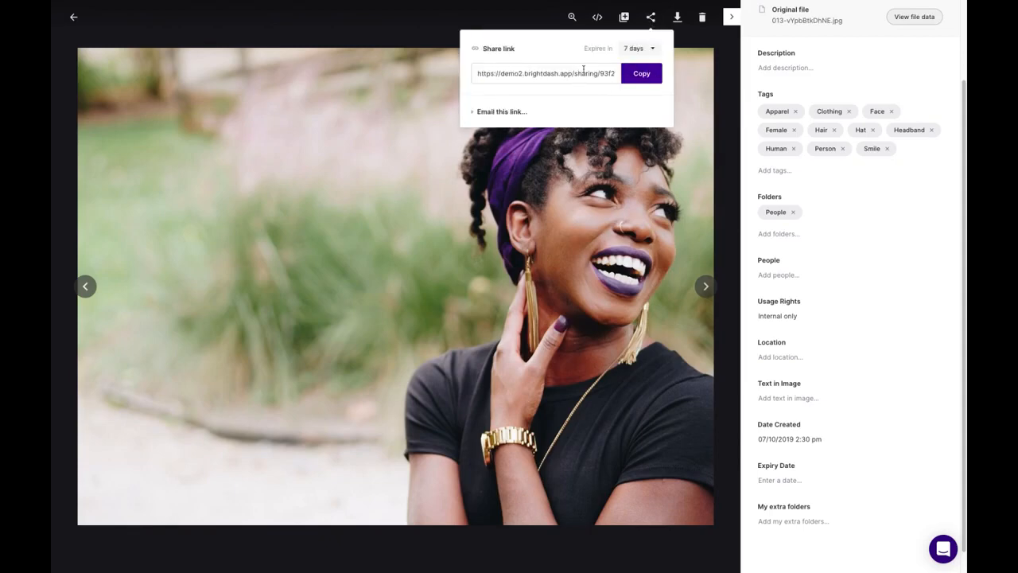
pyautogui.click(654, 48)
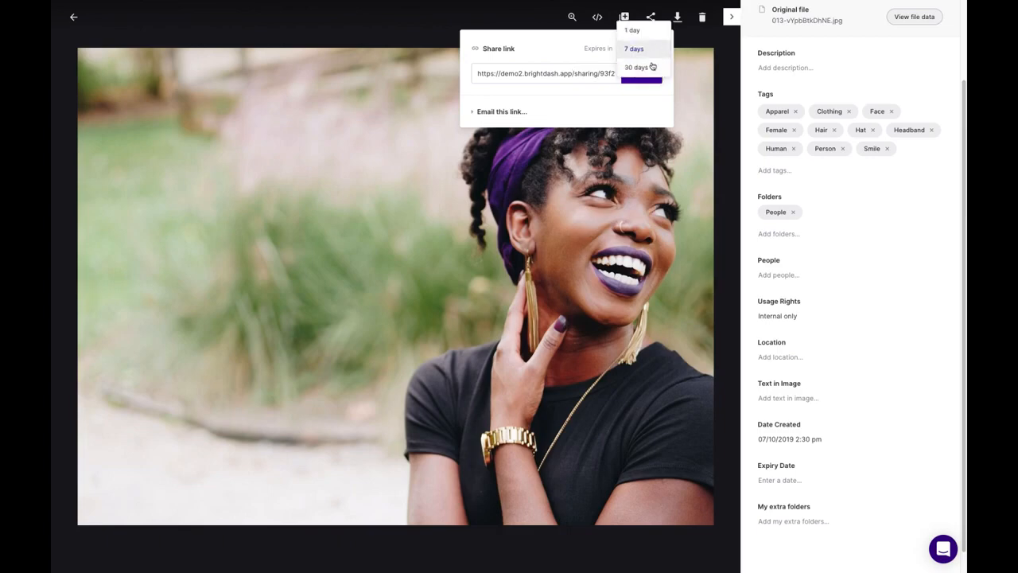
pyautogui.click(564, 48)
pyautogui.click(475, 113)
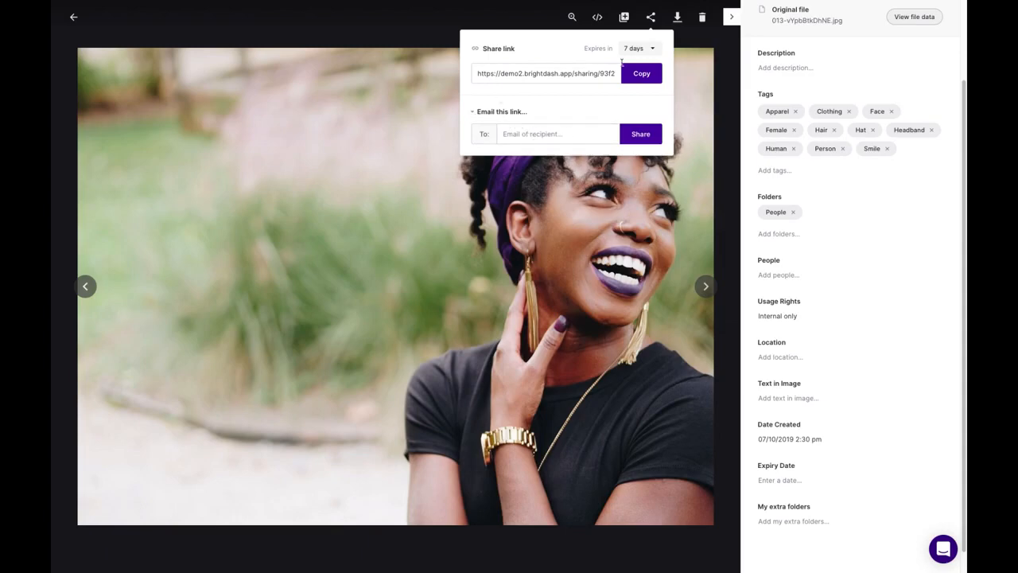
pyautogui.click(509, 24)
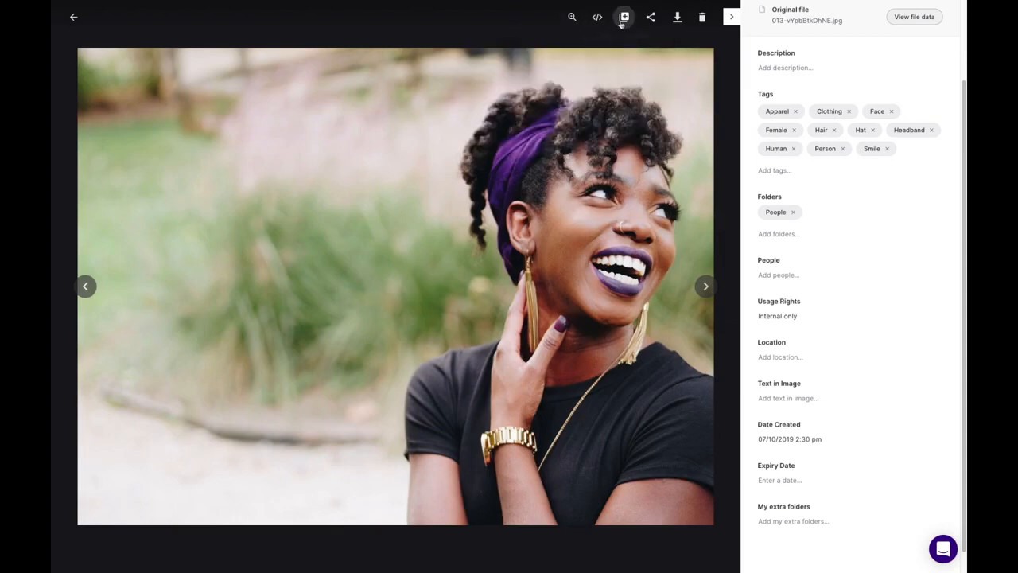
# - Create a new collection named 'Demo' and add the laughing woman photo to it
pyautogui.click(625, 19)
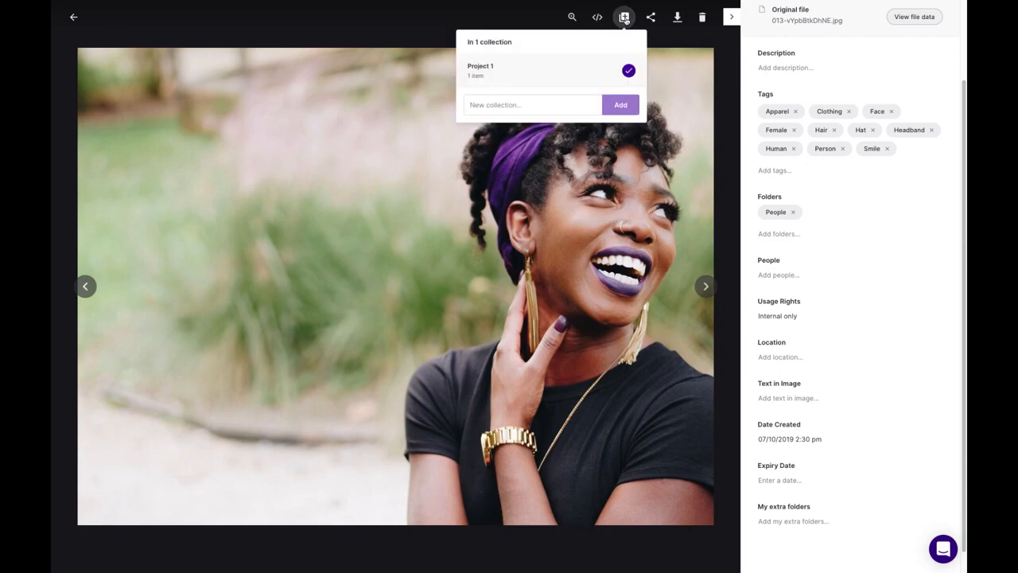
pyautogui.click(519, 104)
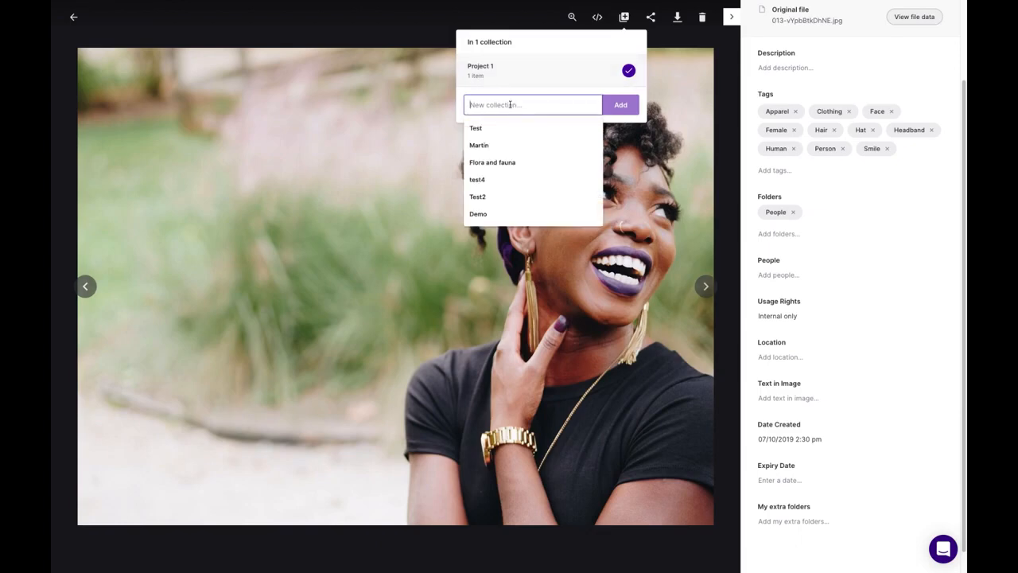
pyautogui.write('Demo')
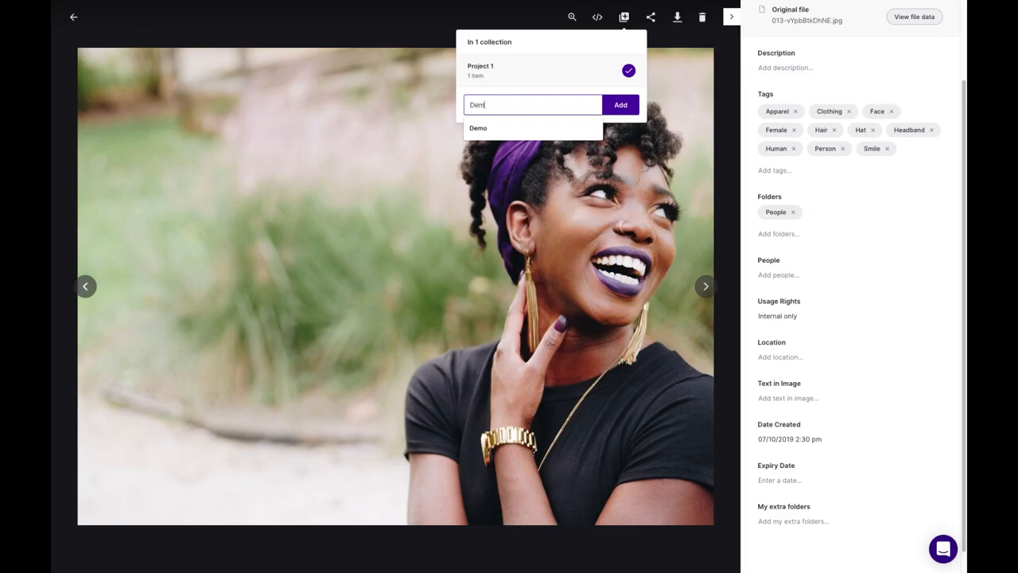
pyautogui.click(619, 105)
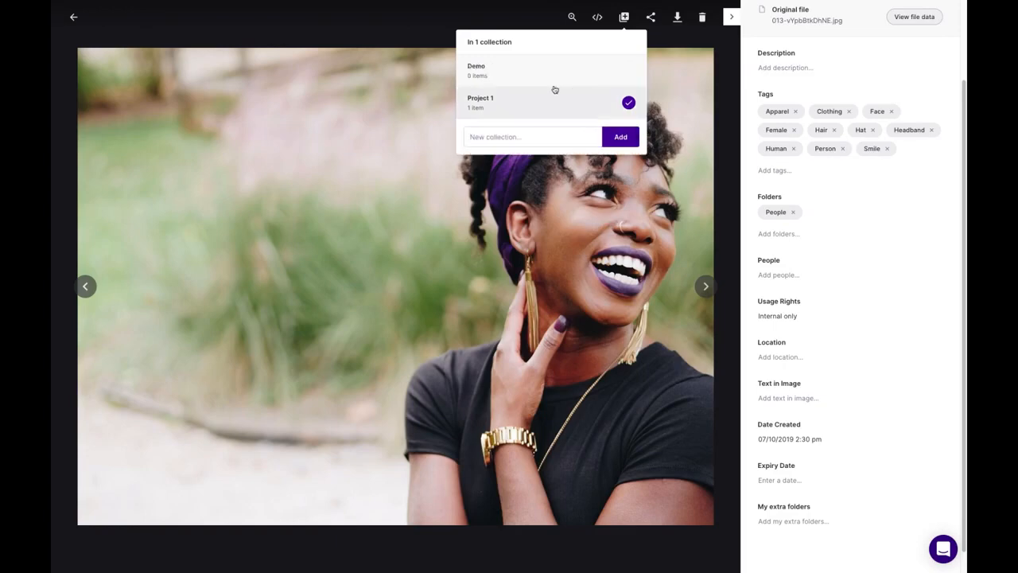
pyautogui.click(527, 72)
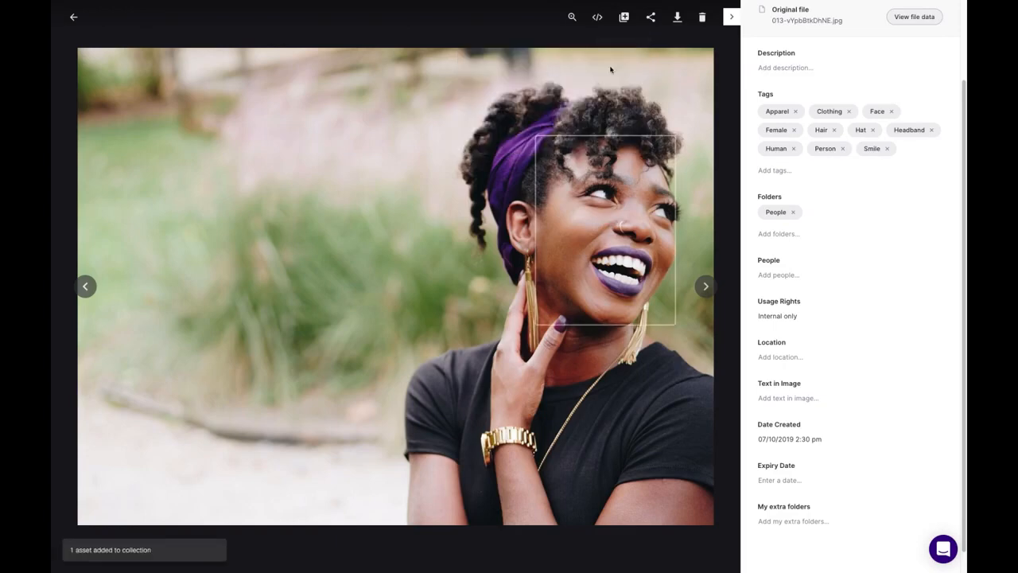
# - View the Demo collection's assets, then clear the Collection: Demo filter to show all 30 assets
pyautogui.click(76, 19)
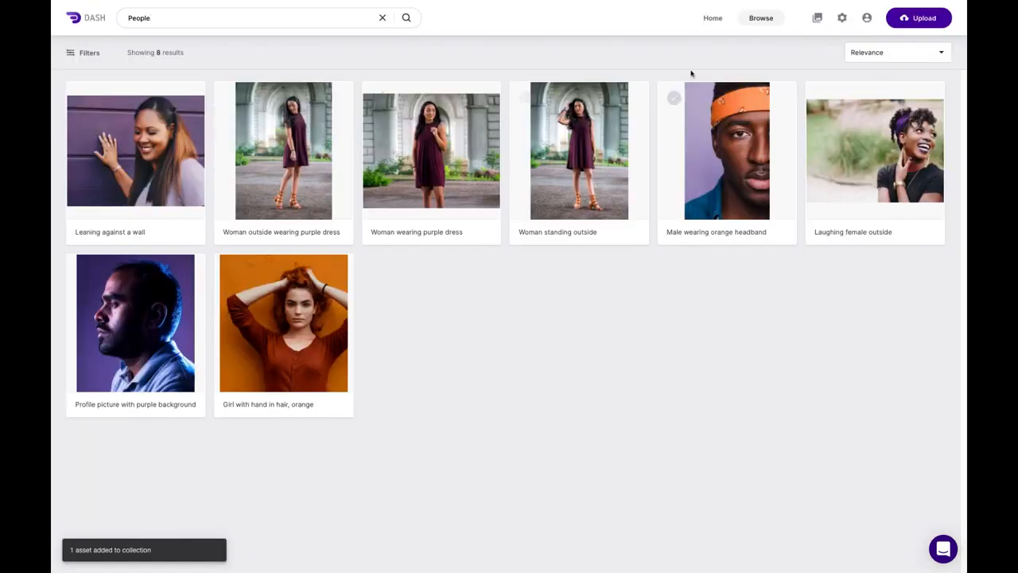
pyautogui.click(819, 20)
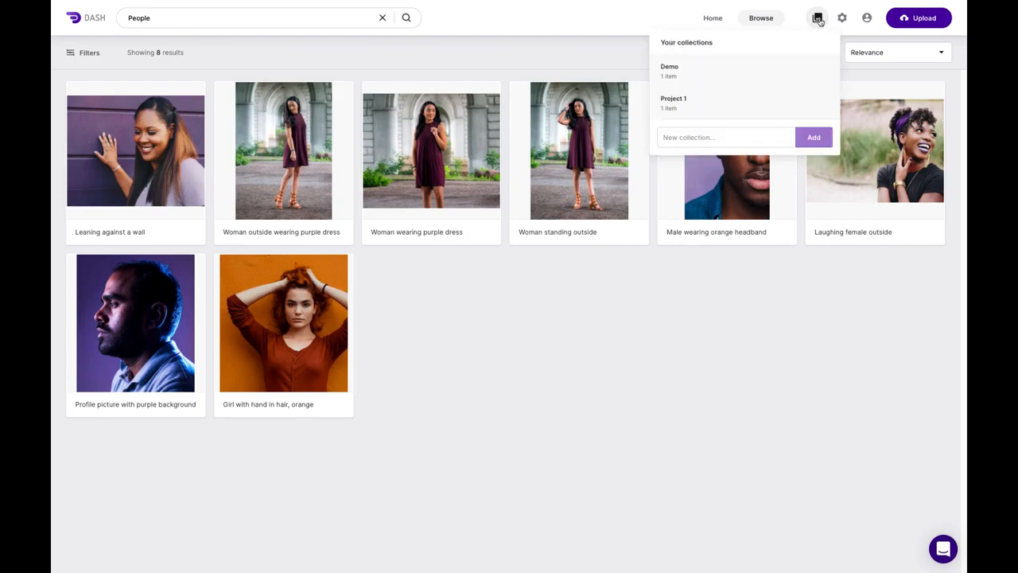
pyautogui.click(700, 72)
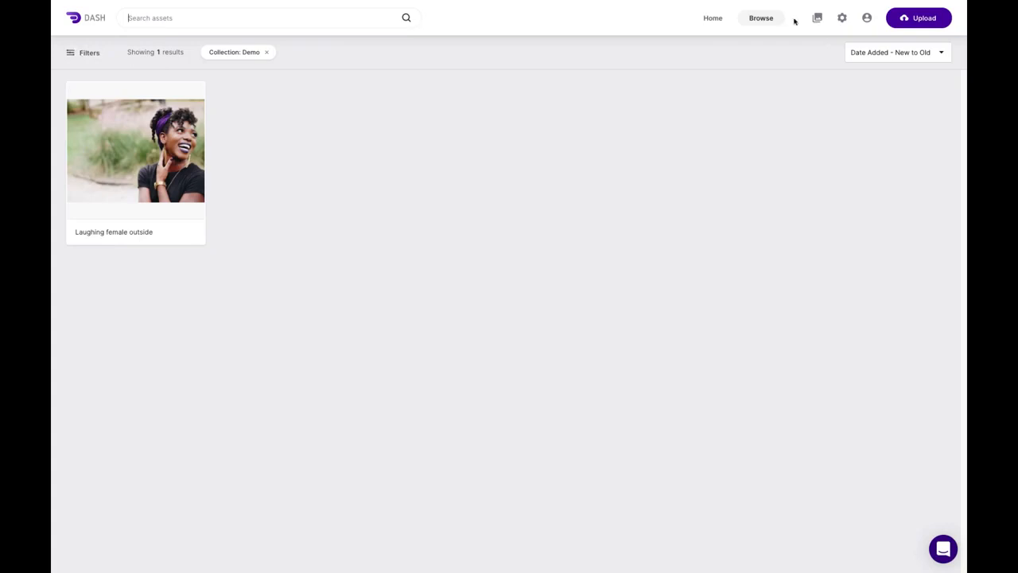
pyautogui.click(266, 55)
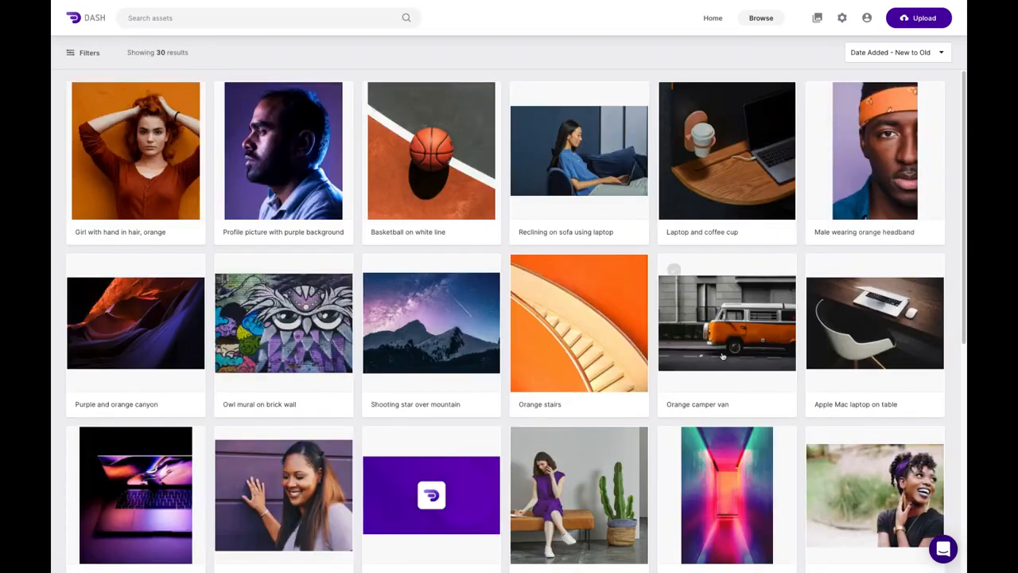
# - Open 'Laughing female outside' and generate an embeddable link for its Medium 1200 × 1200 px size
pyautogui.scroll(-2, 860, 422)
pyautogui.click(859, 414)
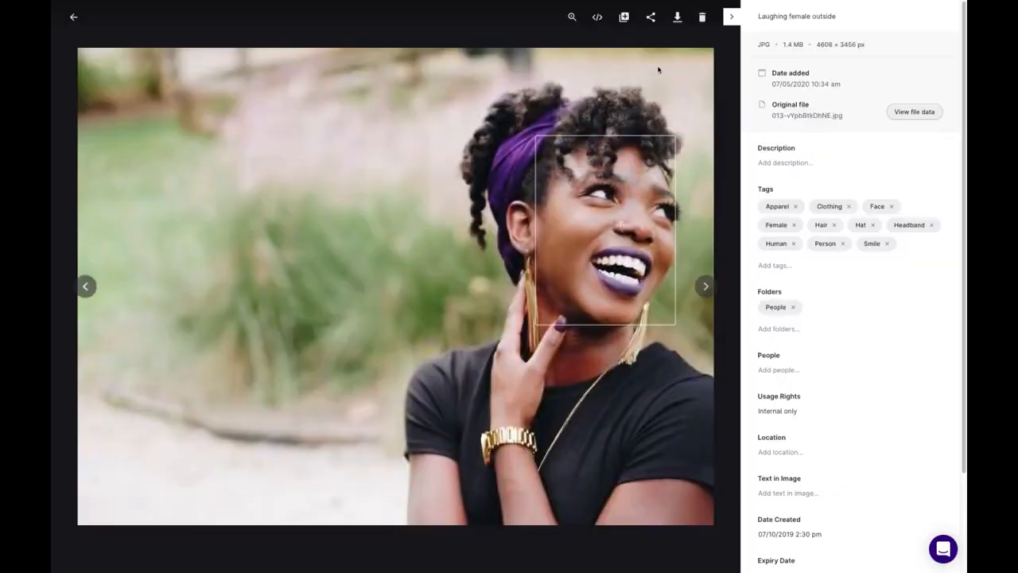
pyautogui.click(598, 18)
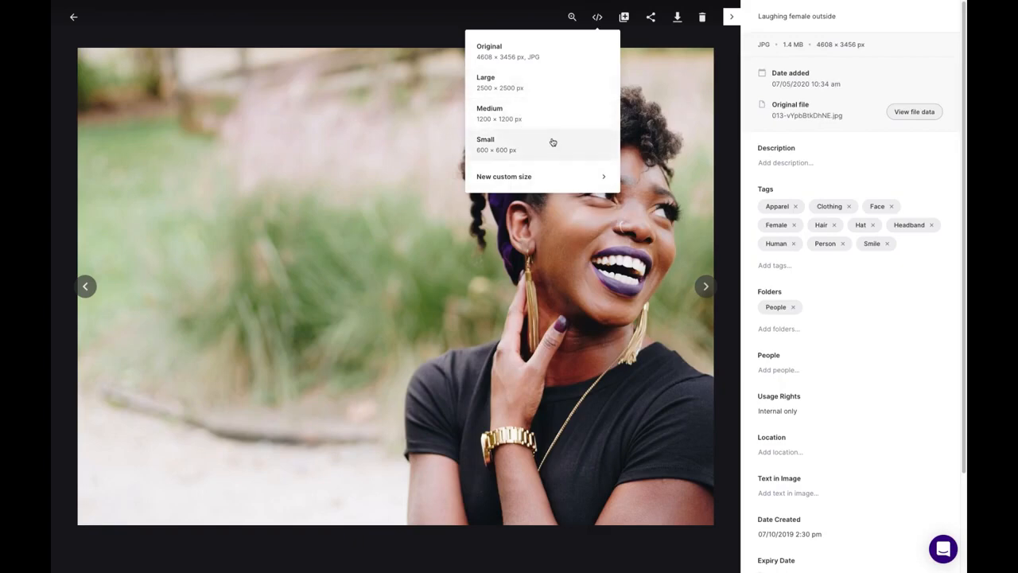
pyautogui.click(541, 116)
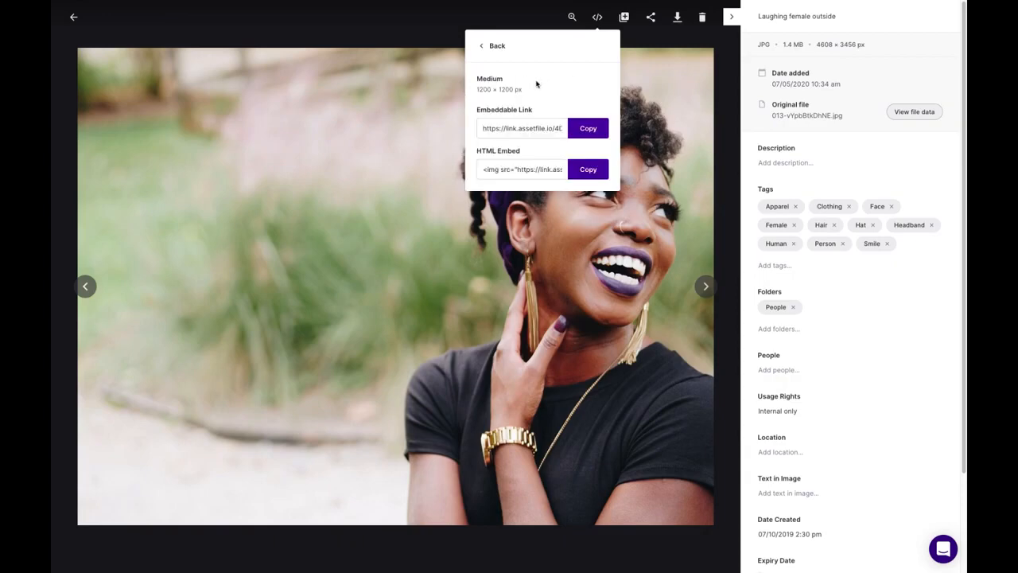
pyautogui.moveTo(484, 128); pyautogui.dragTo(562, 129)
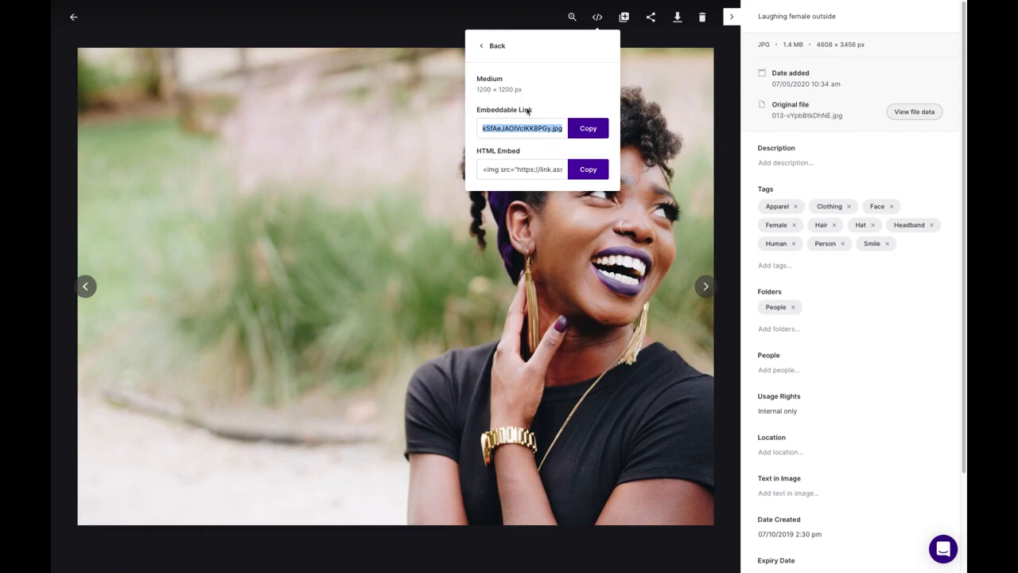
pyautogui.click(303, 36)
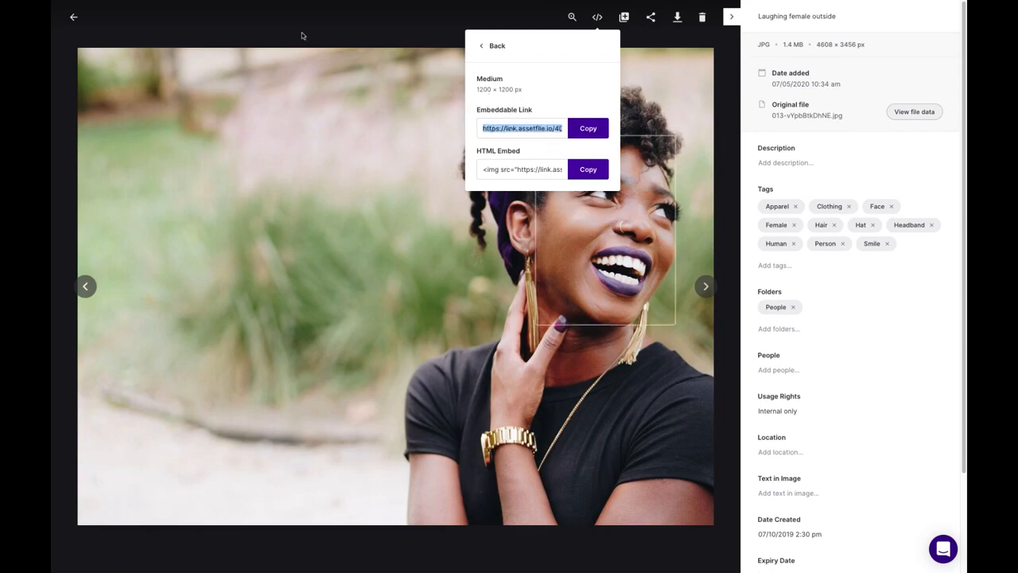
# - Return to the library grid and open the 'Woman standing outside' photo
pyautogui.click(71, 17)
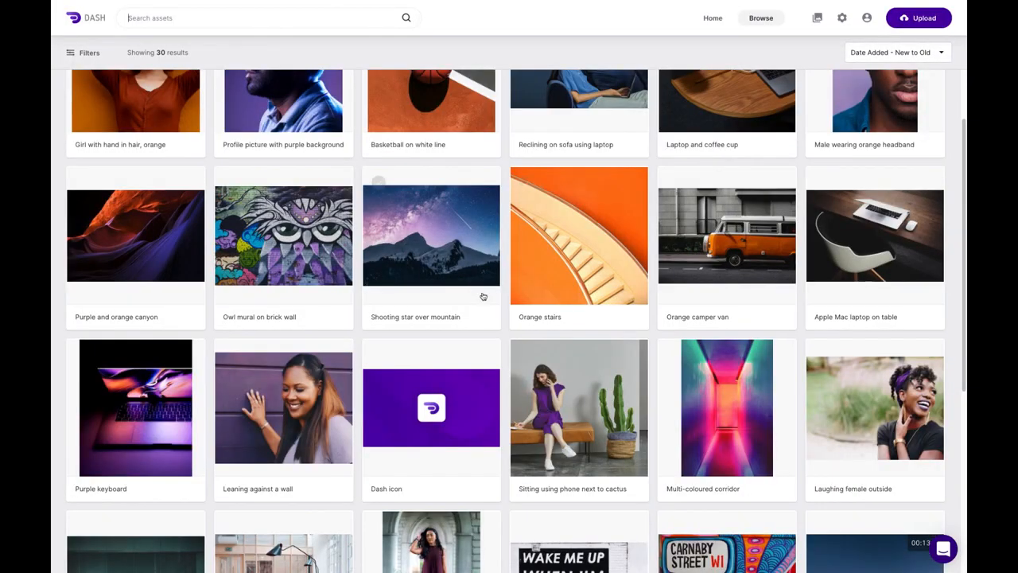
pyautogui.scroll(-3, 483, 291)
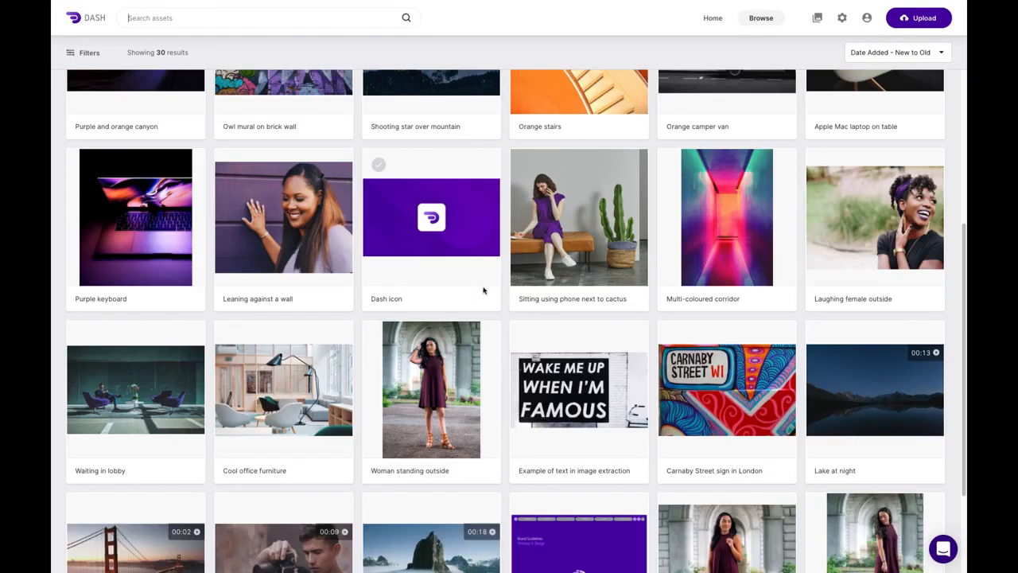
pyautogui.click(449, 354)
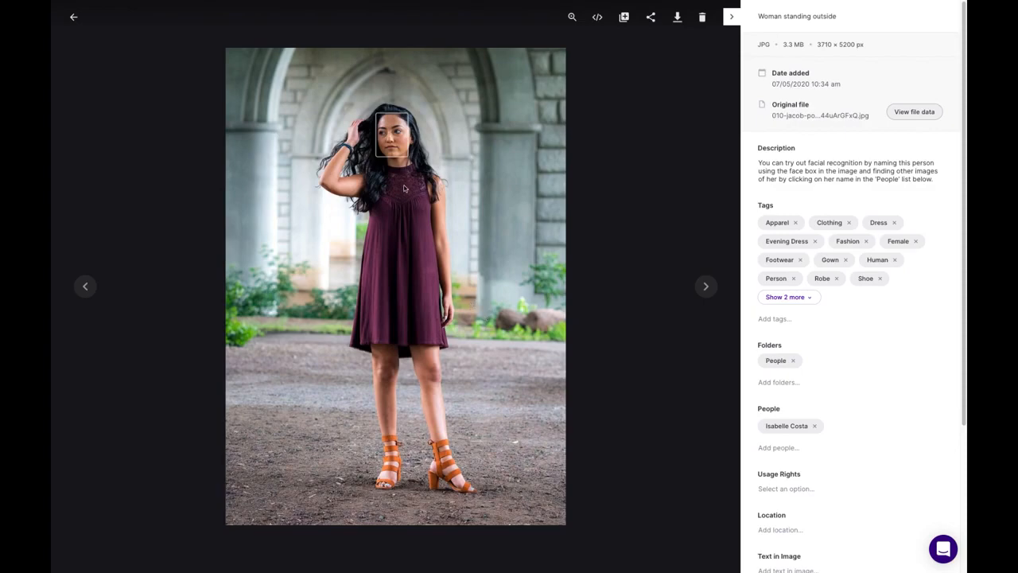
# - Show the three photos of the face-recognised person, then clear the person filter and close Filters
pyautogui.moveTo(402, 142)
pyautogui.moveTo(412, 180)
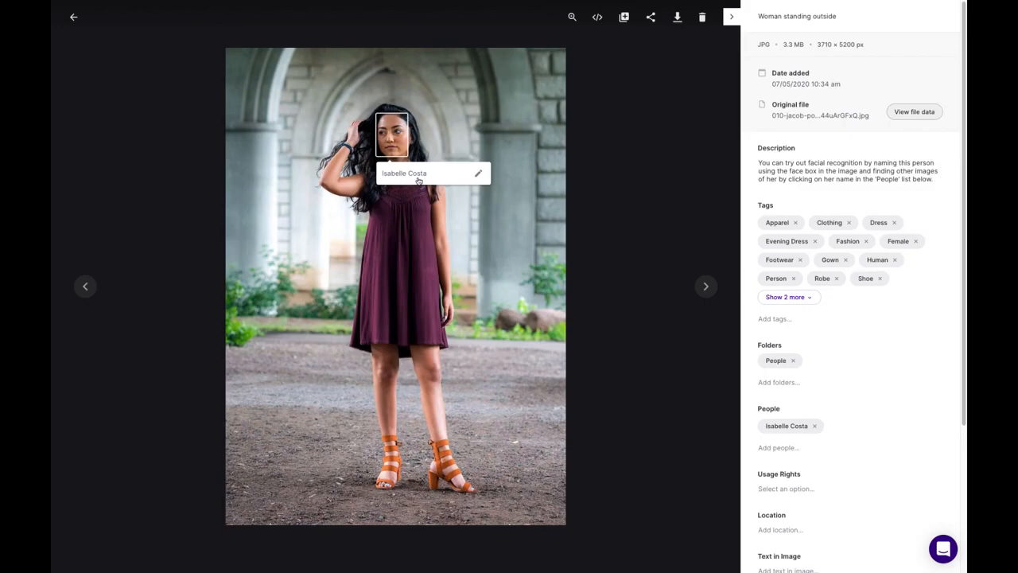
pyautogui.click(783, 429)
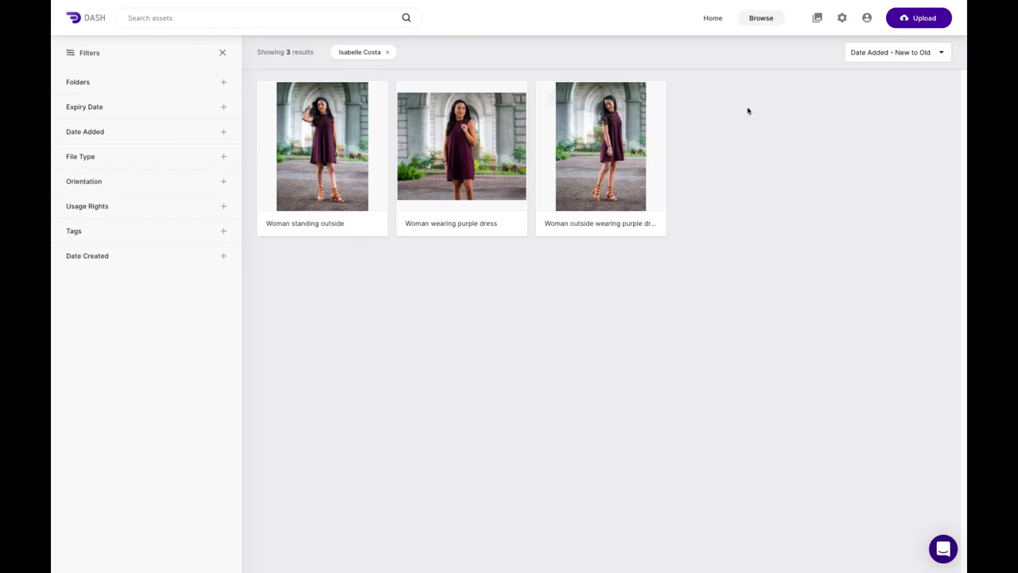
pyautogui.click(386, 54)
pyautogui.click(224, 54)
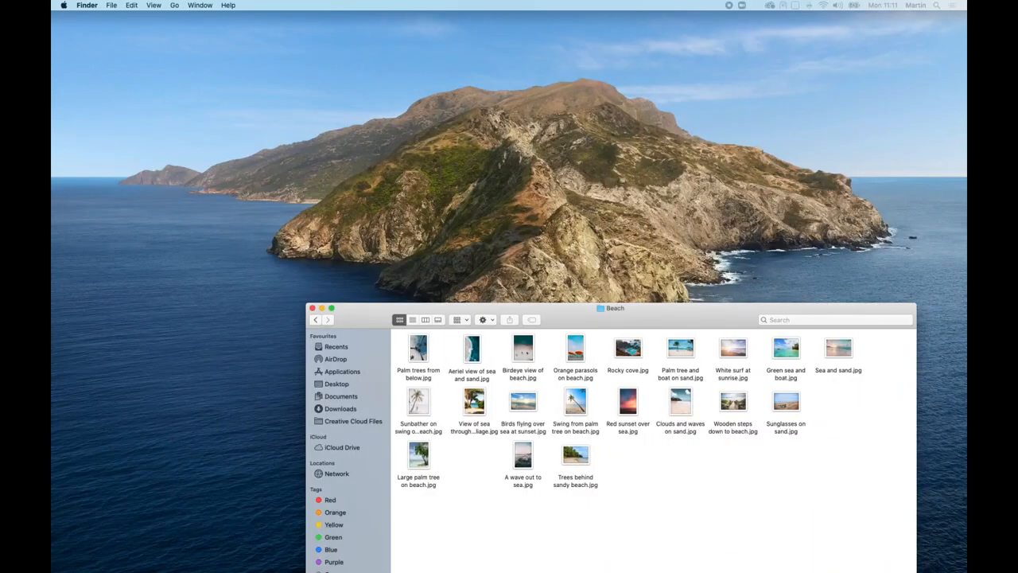
# - Reposition the Finder Beach folder window, then return to the full-screen Dash space
pyautogui.moveTo(548, 316); pyautogui.dragTo(650, 253)
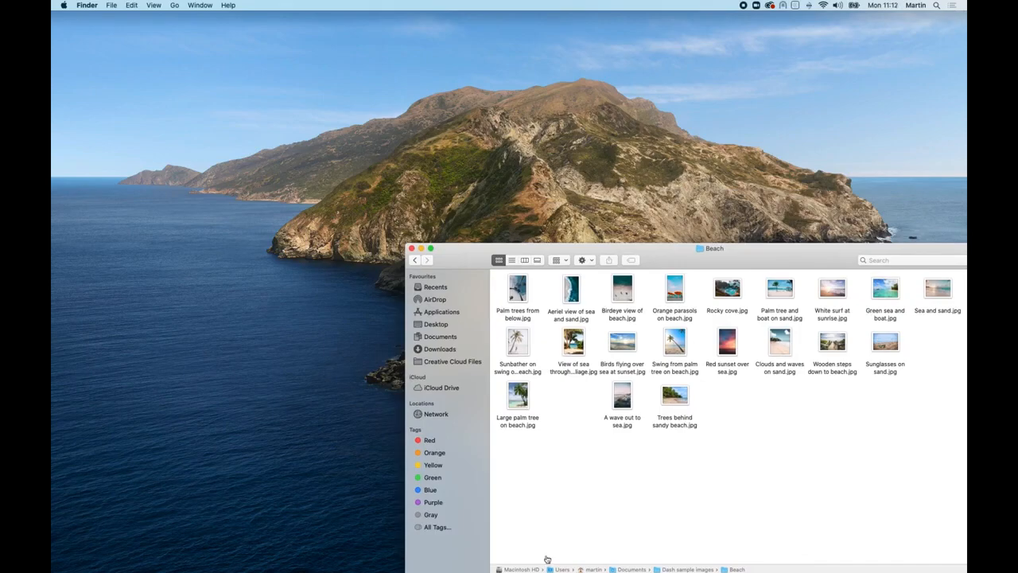
pyautogui.hotkey('ctrl', 'Right')
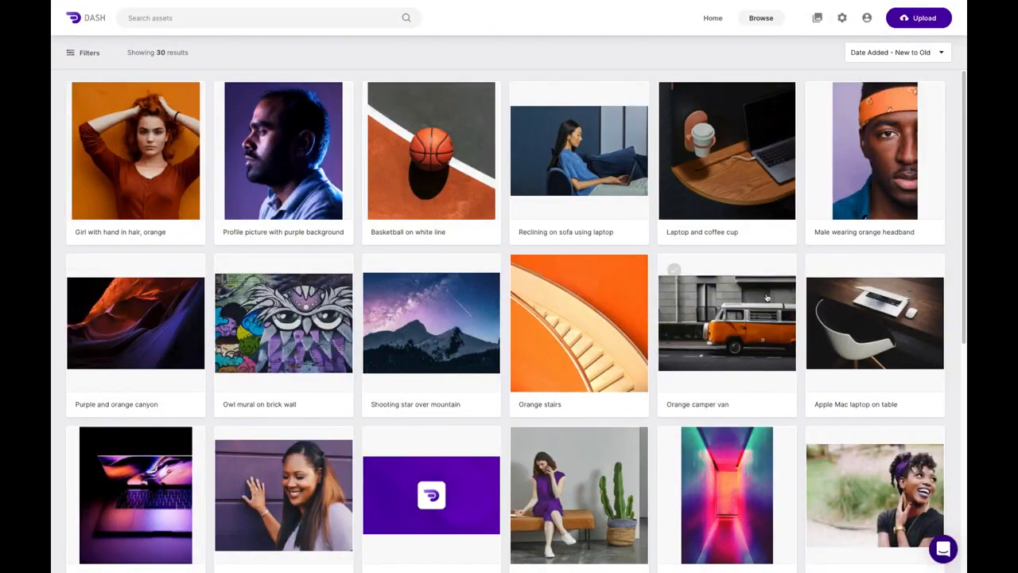
# - Upload all 20 images from Documents › Dash sample images › Beach
pyautogui.click(921, 19)
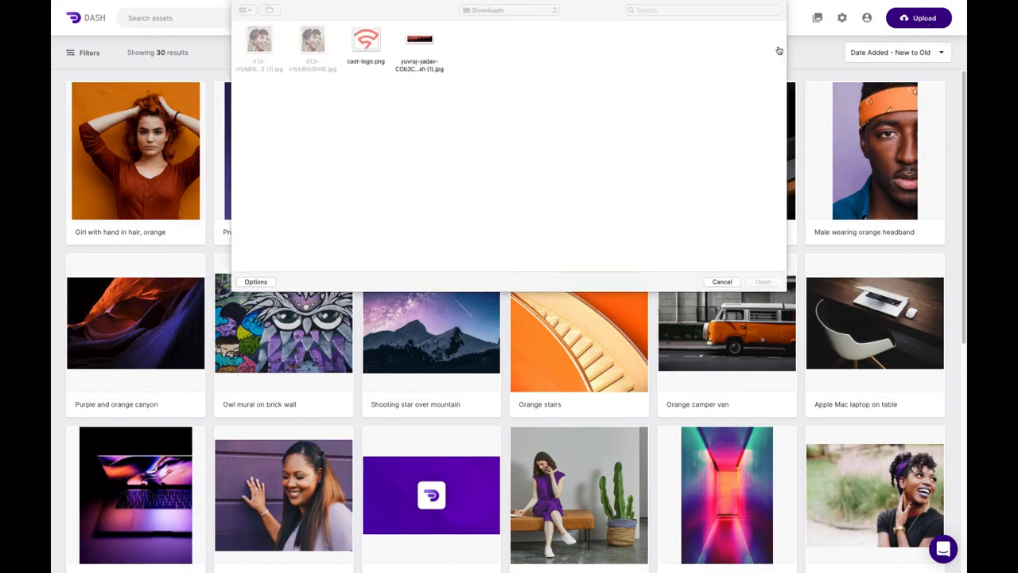
pyautogui.click(531, 10)
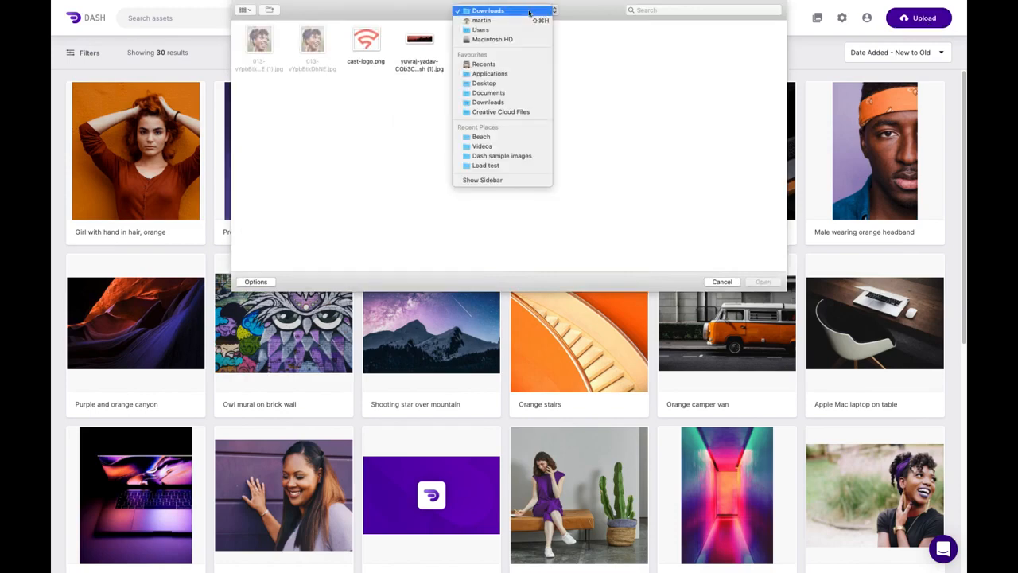
pyautogui.click(503, 93)
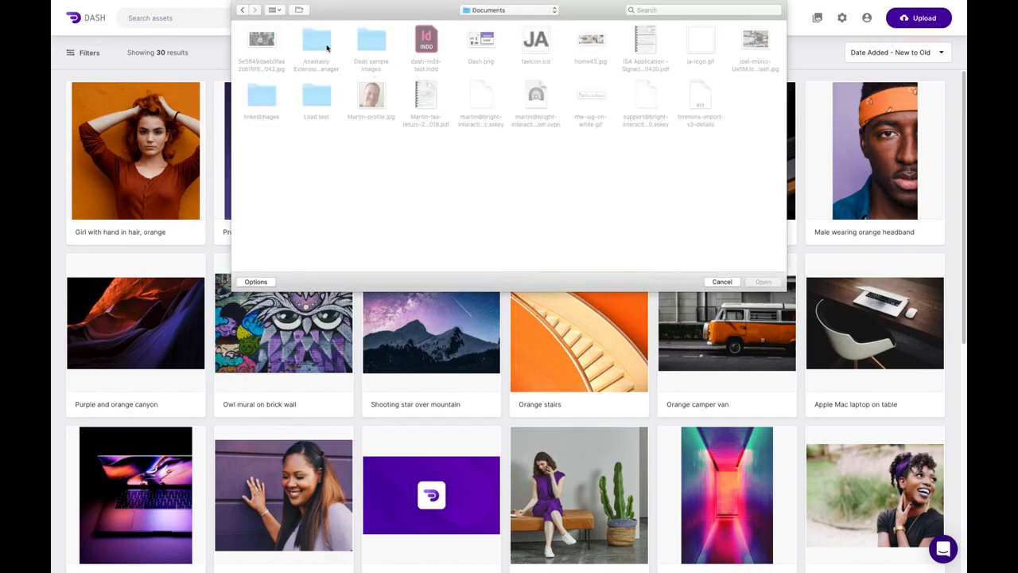
pyautogui.doubleClick(376, 46)
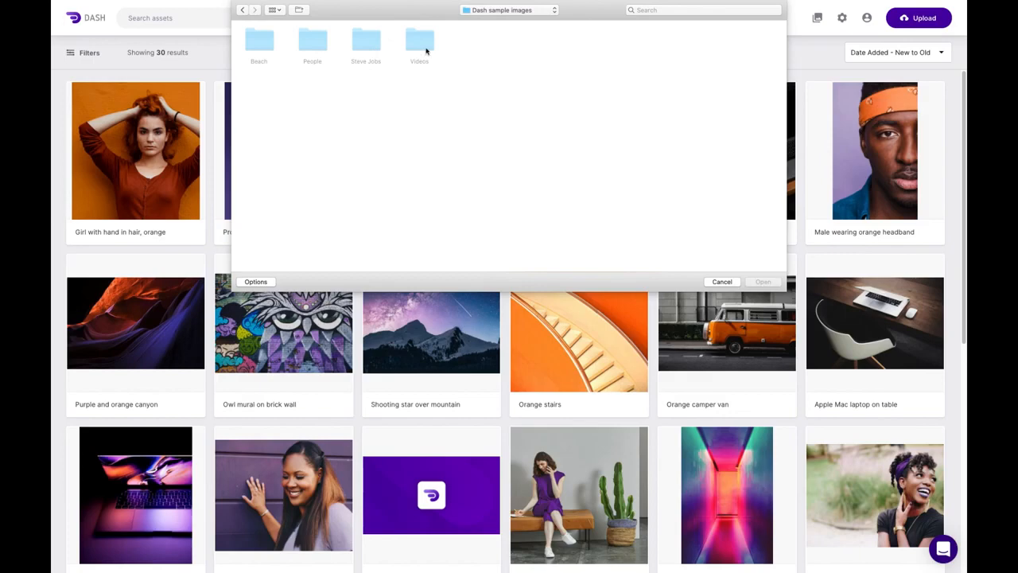
pyautogui.doubleClick(273, 44)
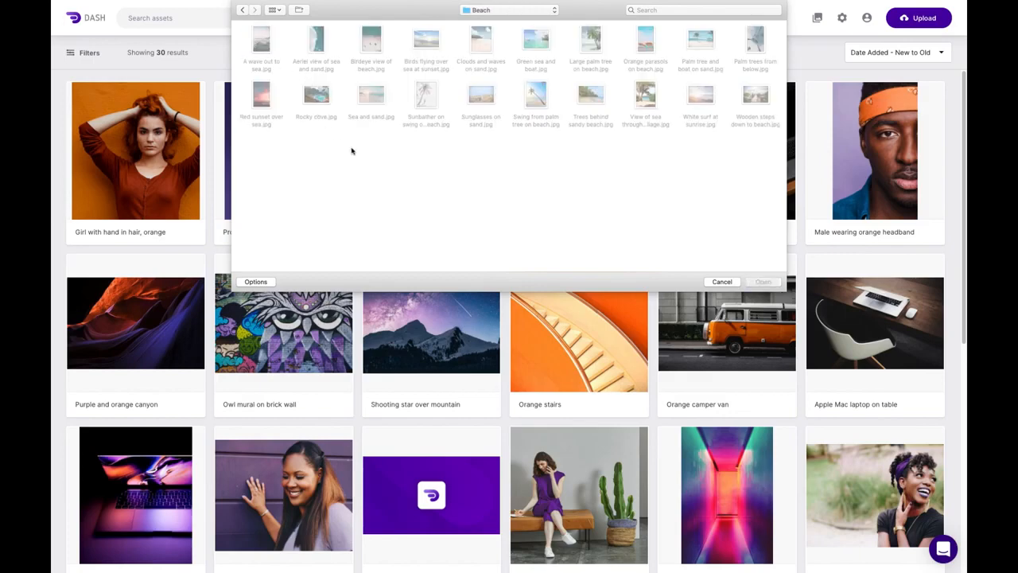
pyautogui.press('super+a')
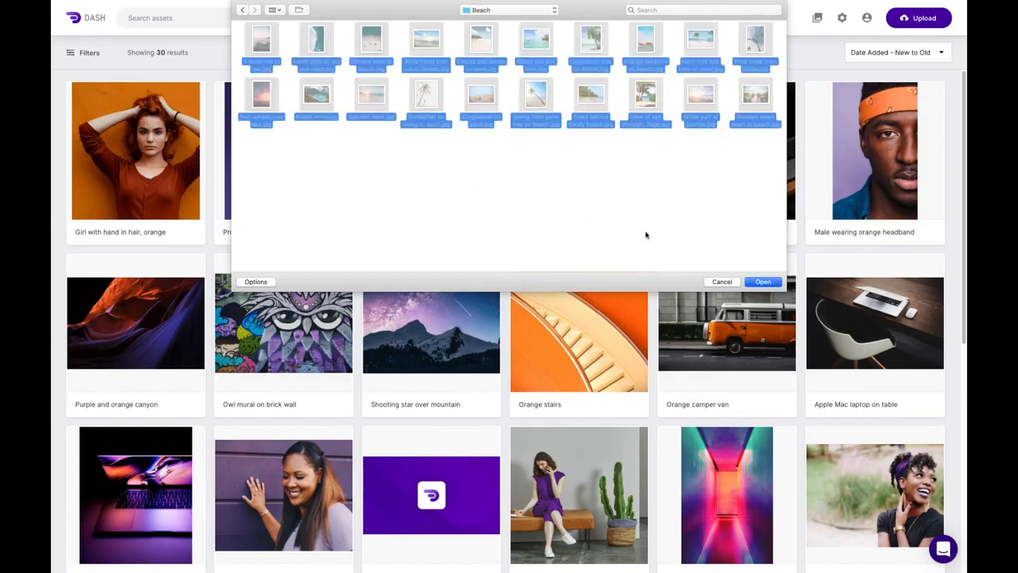
pyautogui.click(763, 281)
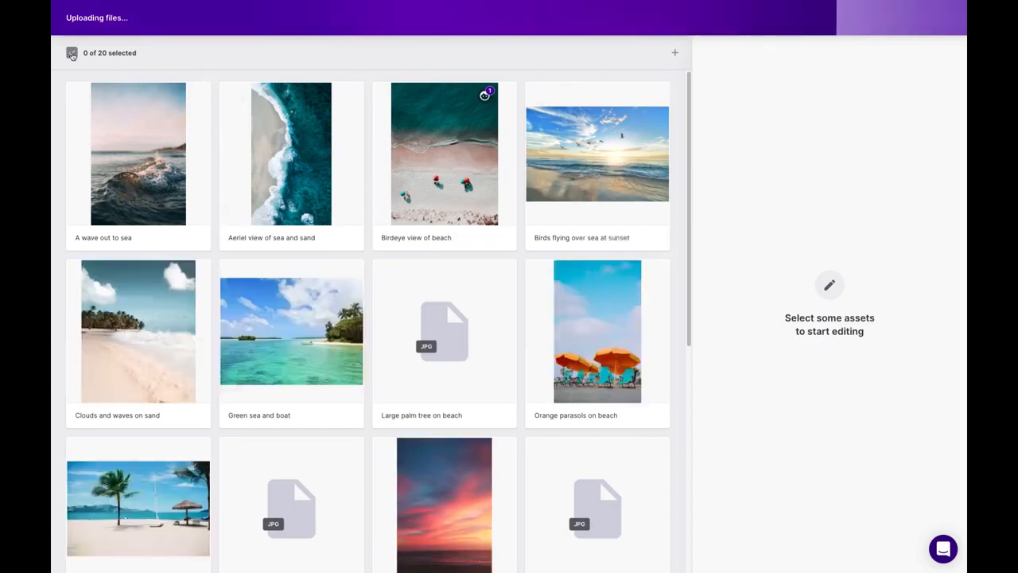
# - Select all 20 uploaded beach images and set their usage rights to Website
pyautogui.click(71, 53)
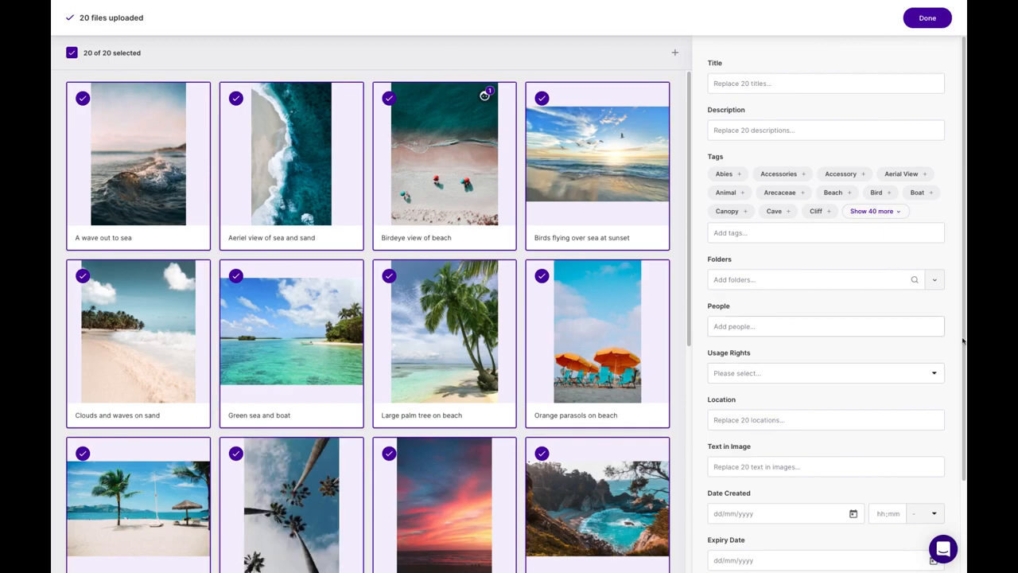
pyautogui.click(935, 373)
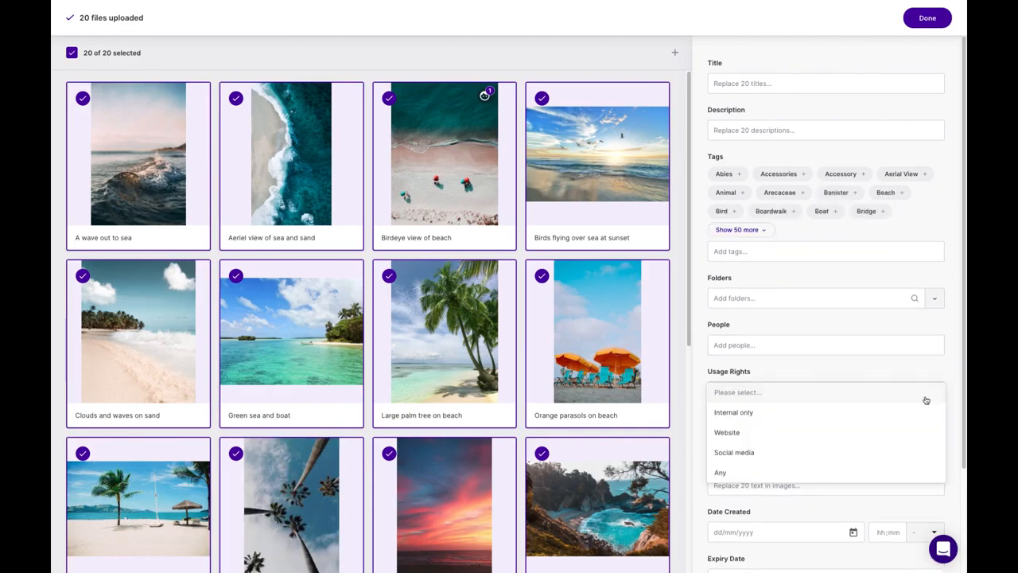
pyautogui.click(860, 436)
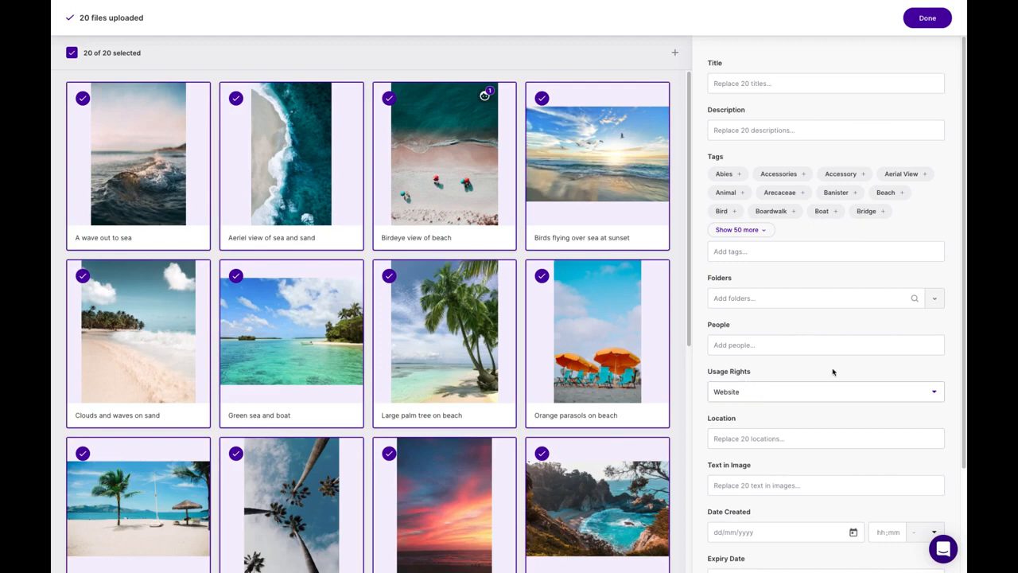
# - Create a new 'Beach scene' folder and file all 20 uploads in it
pyautogui.click(936, 301)
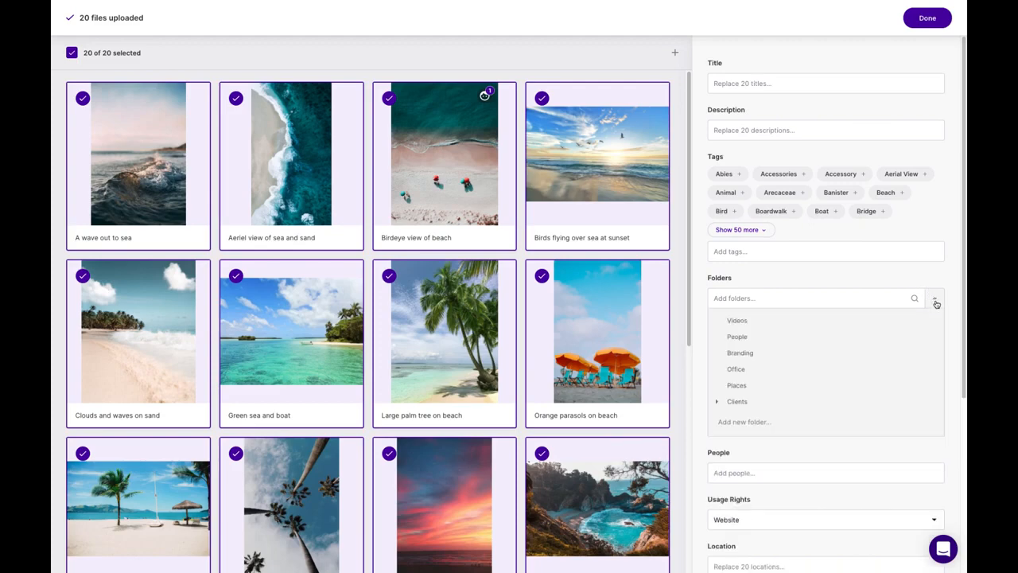
pyautogui.click(762, 422)
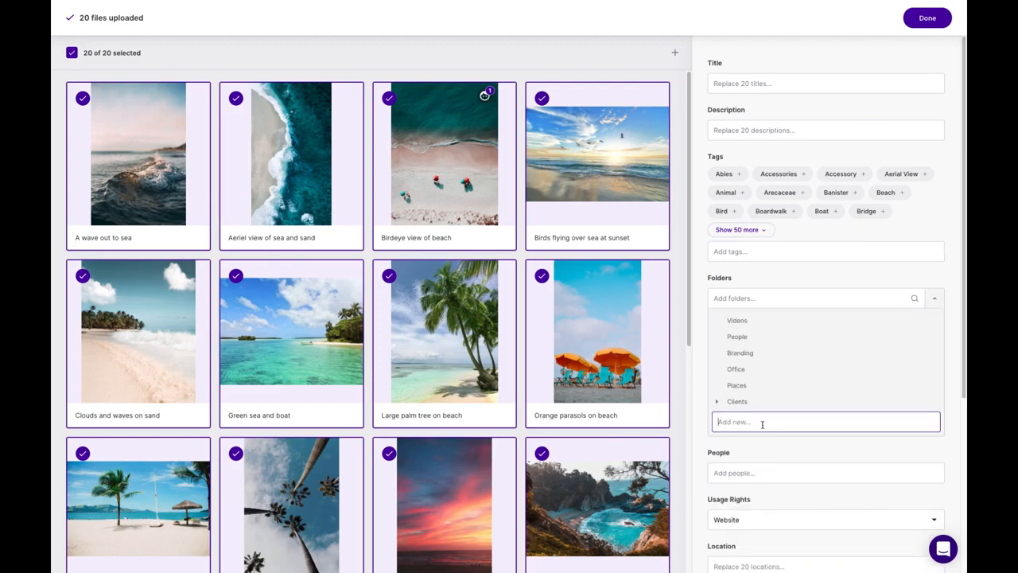
pyautogui.write('BEach scene')
pyautogui.press('Return')
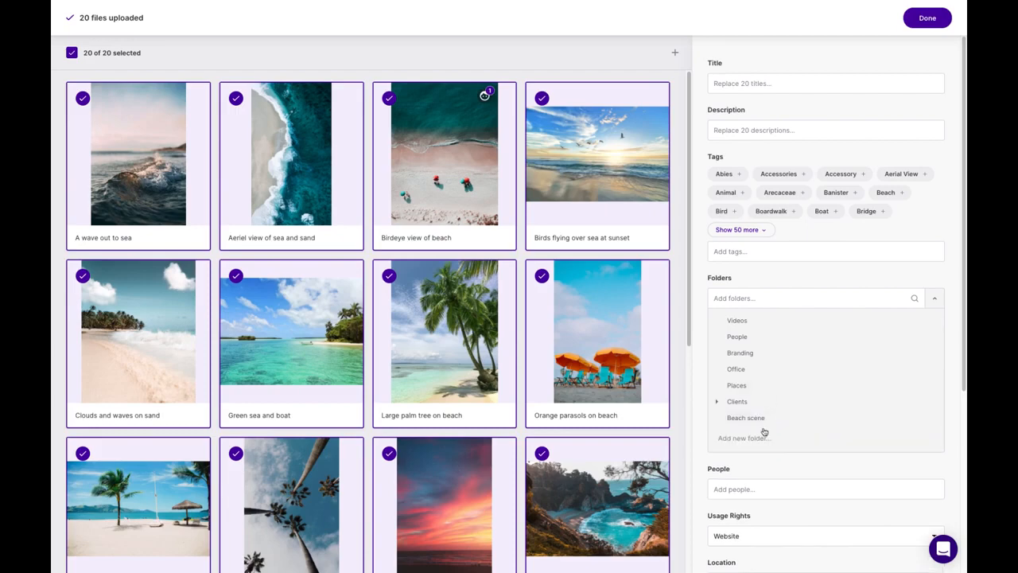
pyautogui.click(804, 417)
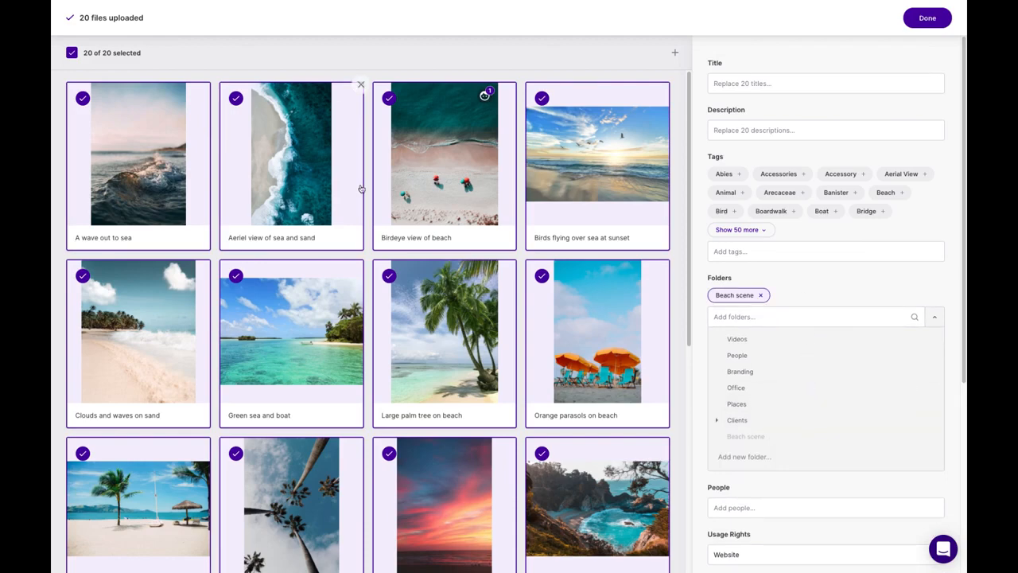
pyautogui.click(936, 317)
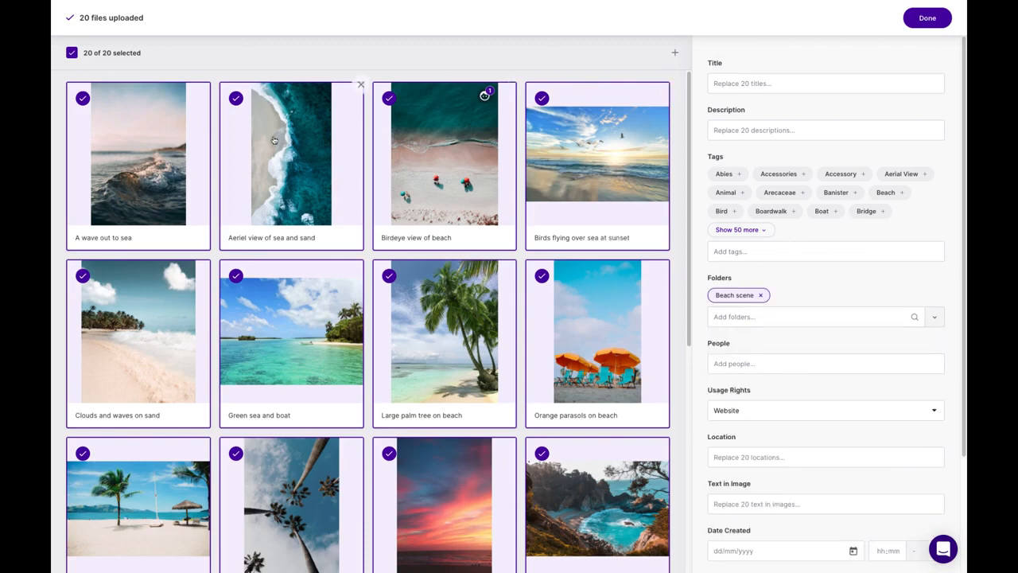
pyautogui.click(180, 137)
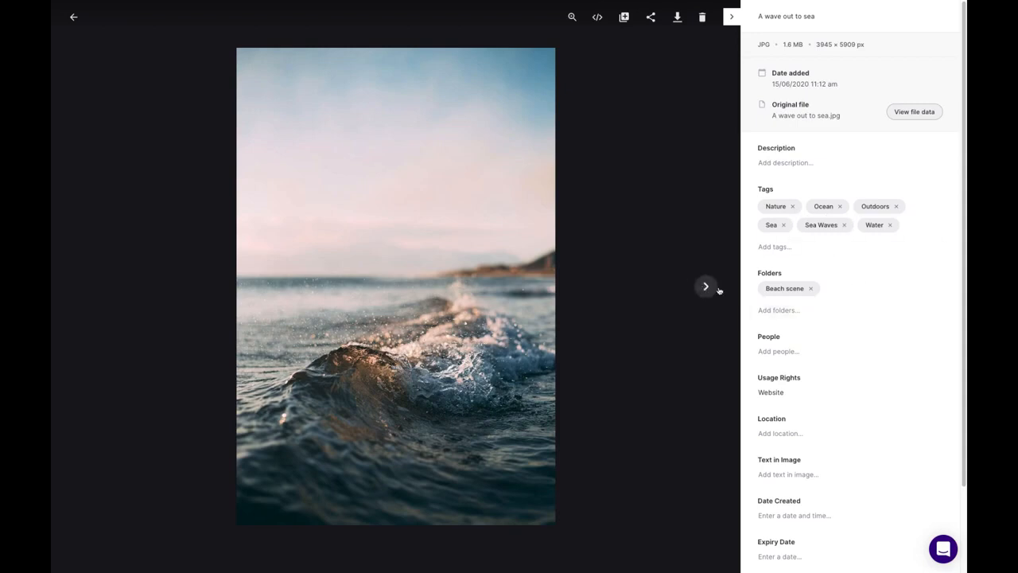
pyautogui.click(718, 289)
pyautogui.click(705, 287)
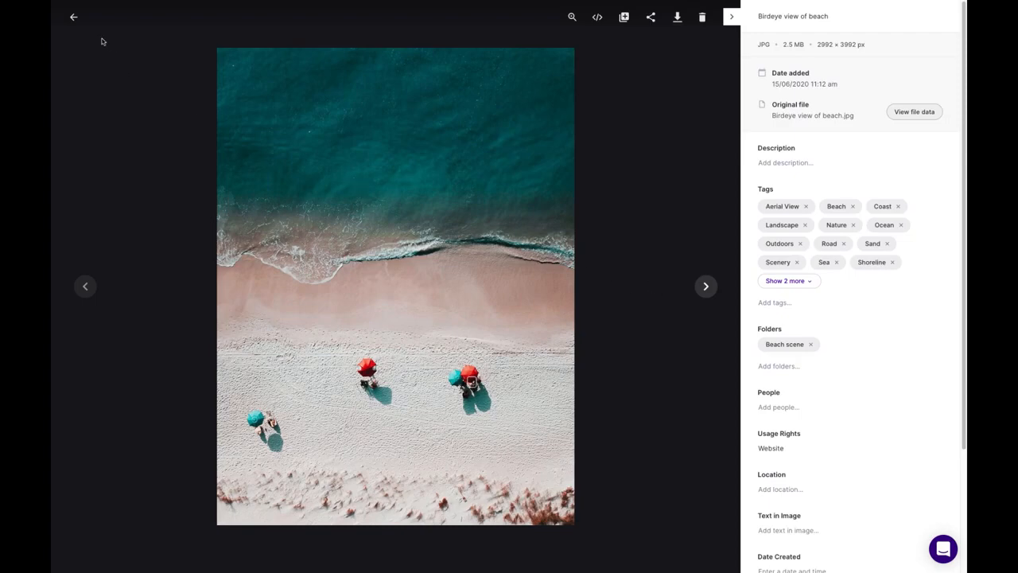
pyautogui.click(73, 17)
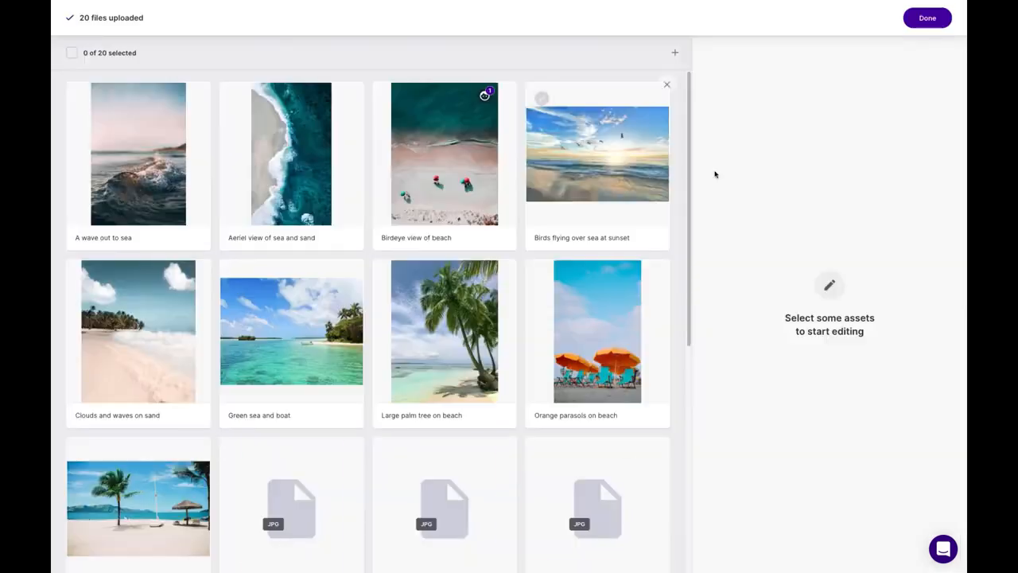
# - Finish the upload and filter the library by Usage Rights: Website
pyautogui.click(928, 18)
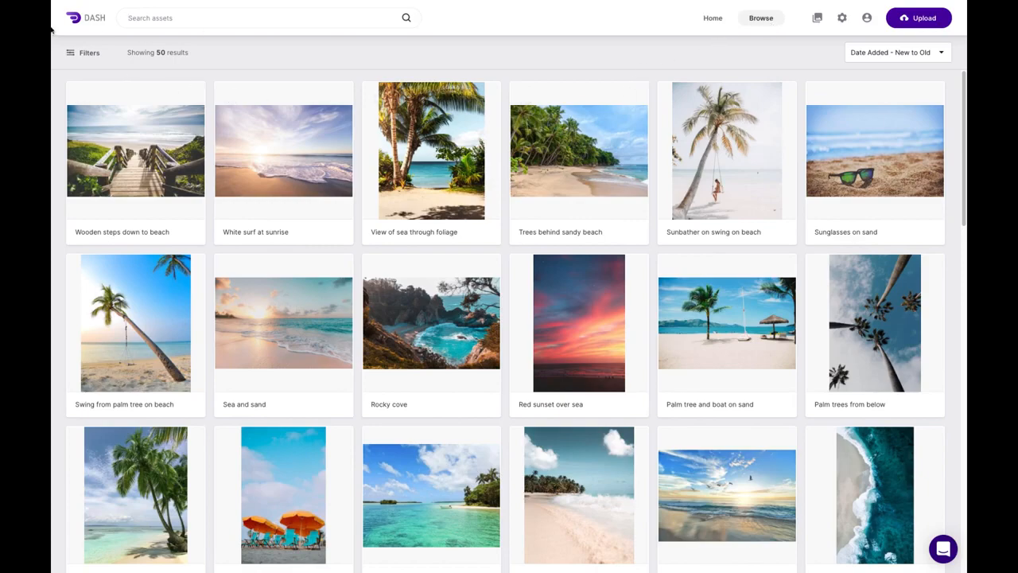
pyautogui.click(95, 54)
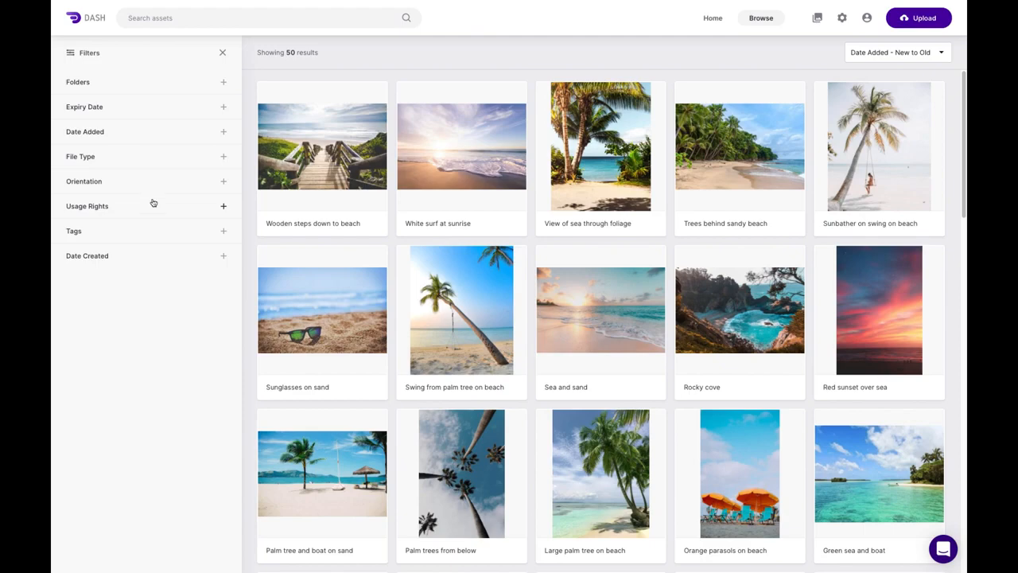
pyautogui.click(224, 207)
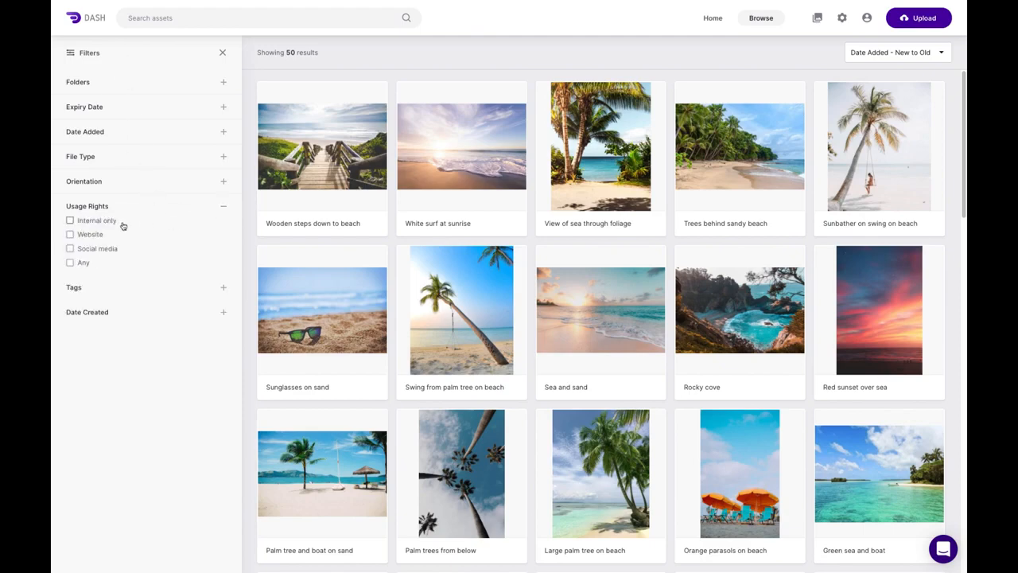
pyautogui.click(70, 235)
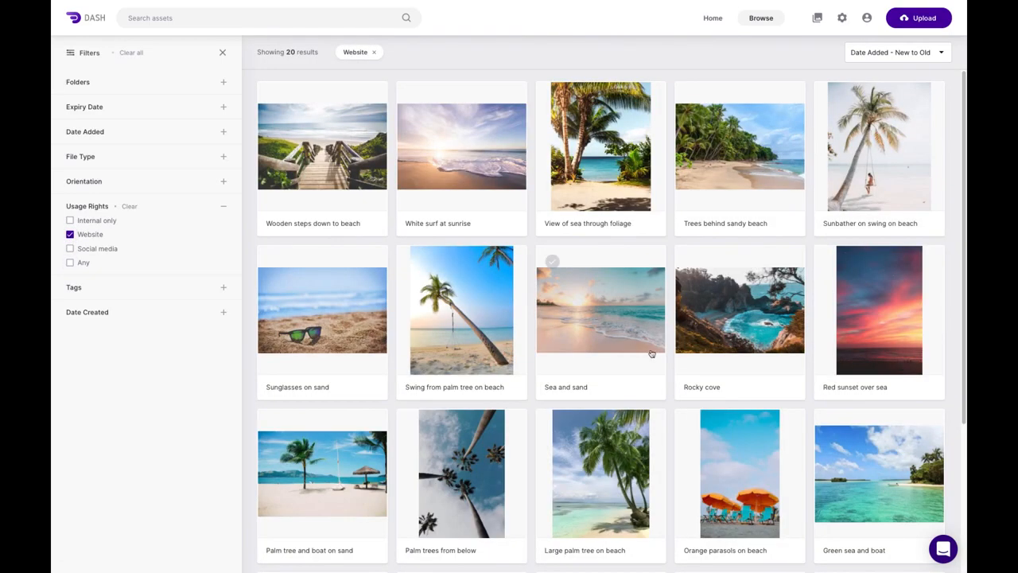
# - Try the Landscape orientation filter, then clear both filters and hide the panel
pyautogui.scroll(-3, 651, 354)
pyautogui.scroll(3, 651, 354)
pyautogui.click(224, 182)
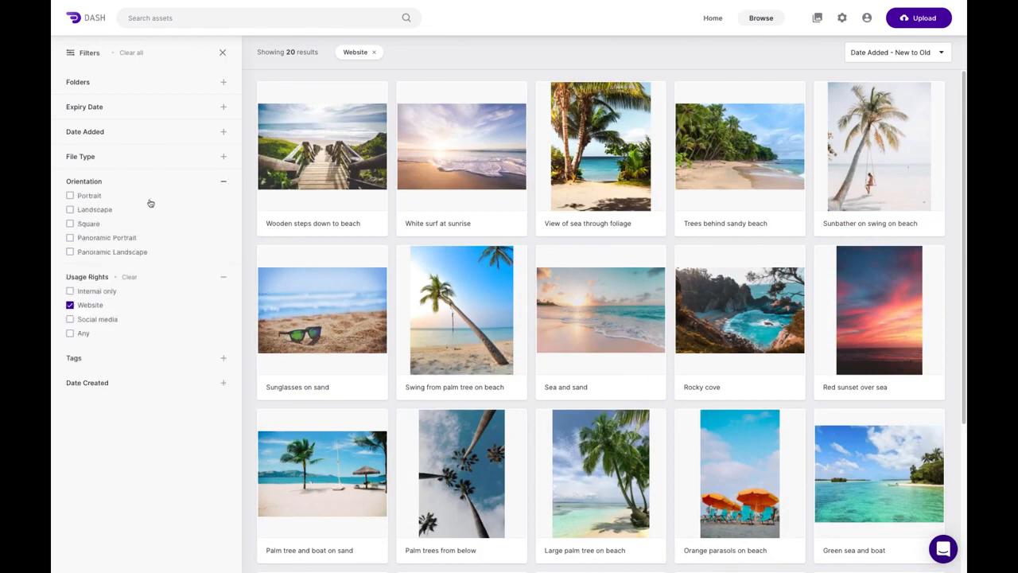
pyautogui.click(70, 210)
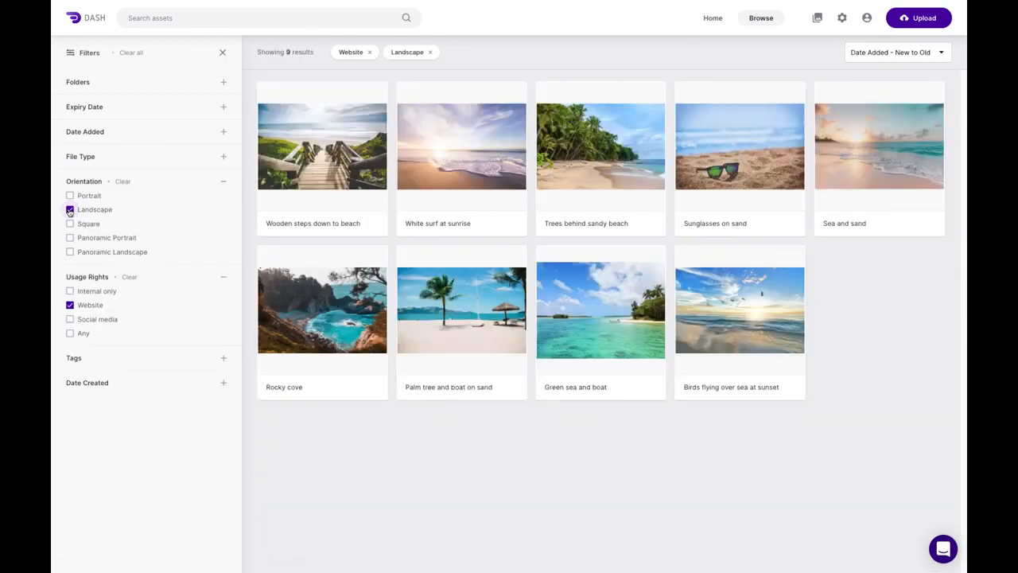
pyautogui.click(70, 210)
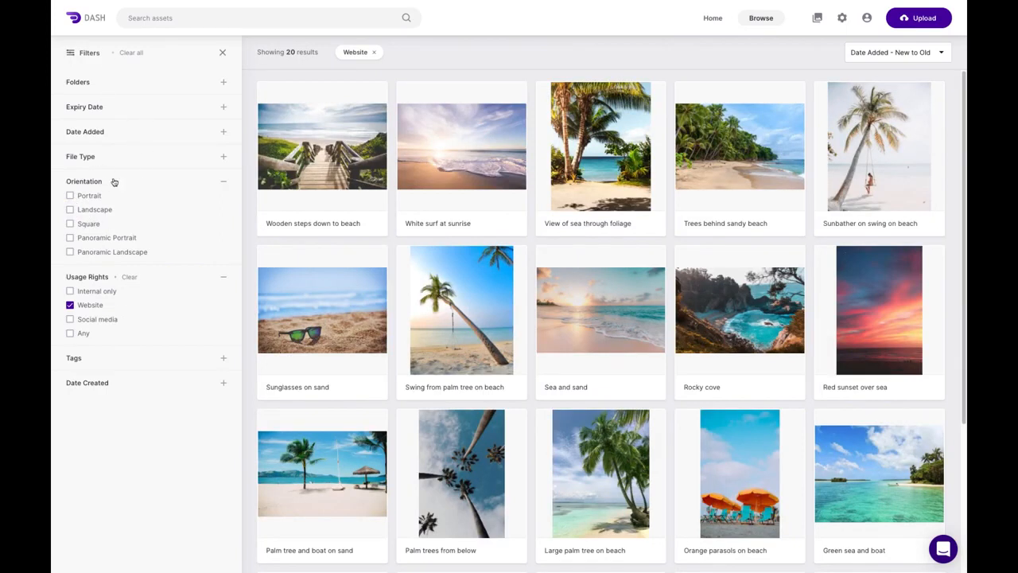
pyautogui.click(70, 306)
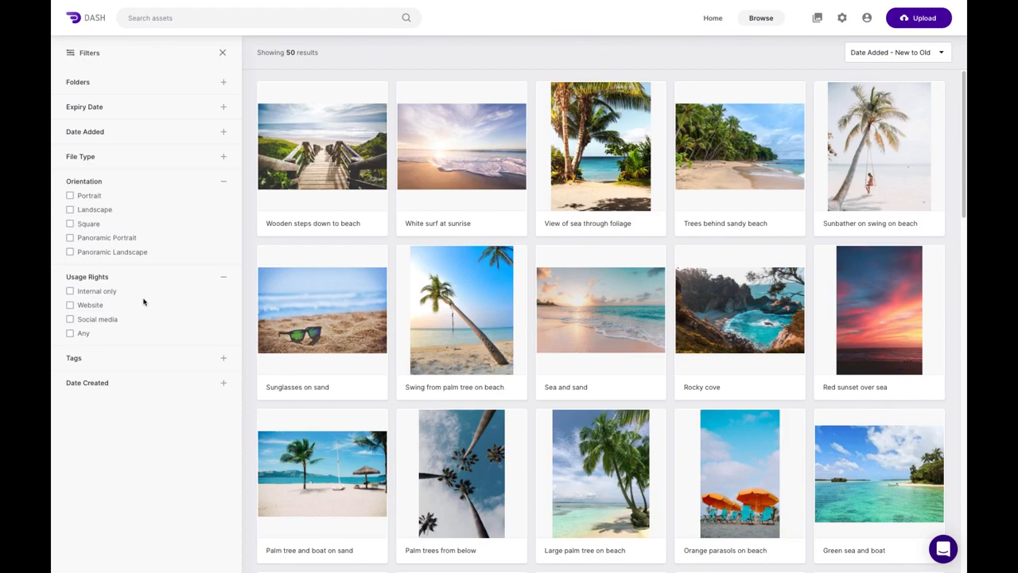
pyautogui.click(224, 53)
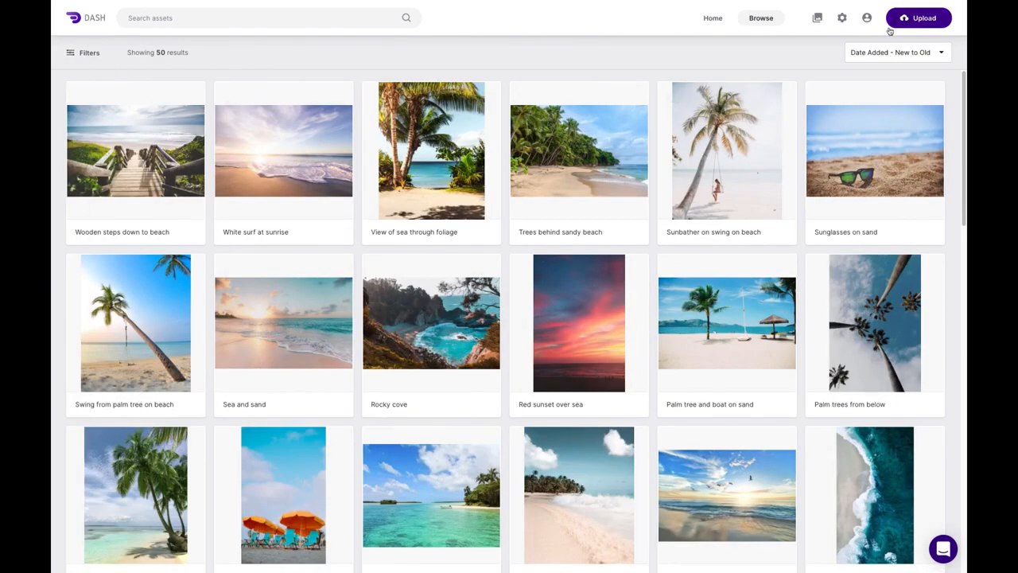
# - Delete the My extra folders attribute in admin settings and start a new attribute
pyautogui.click(843, 19)
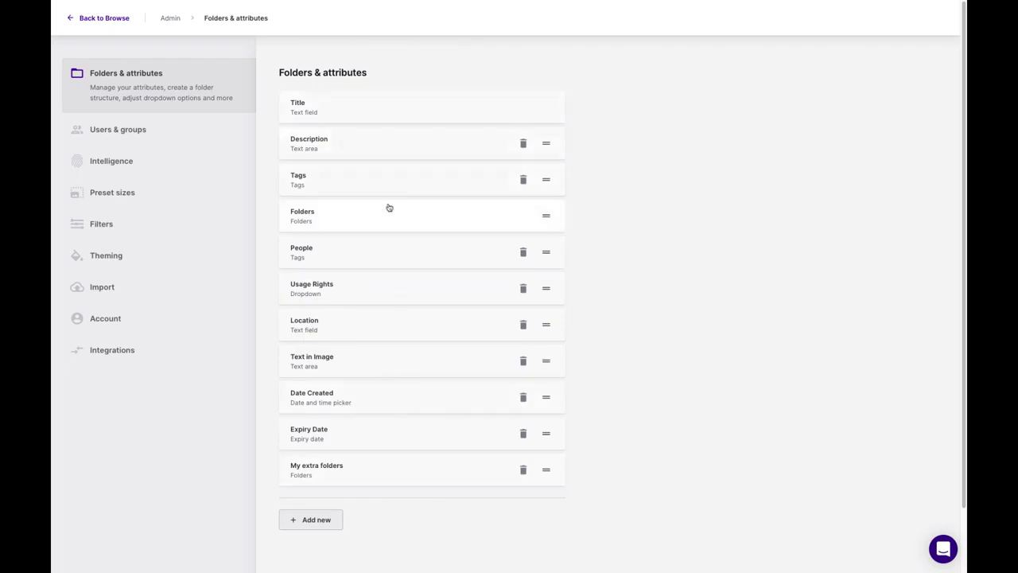
pyautogui.scroll(-1, 371, 248)
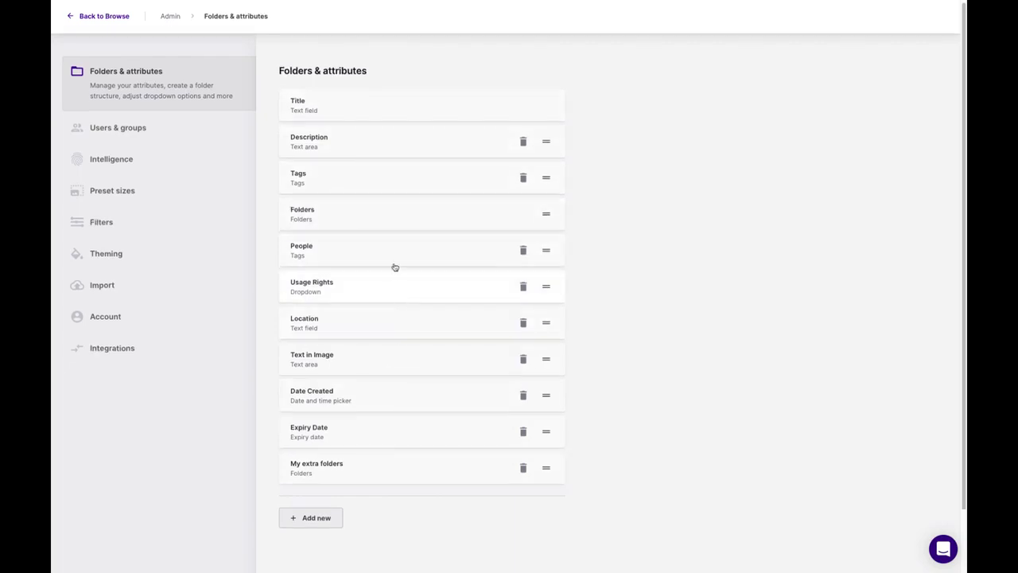
pyautogui.click(524, 469)
pyautogui.click(418, 321)
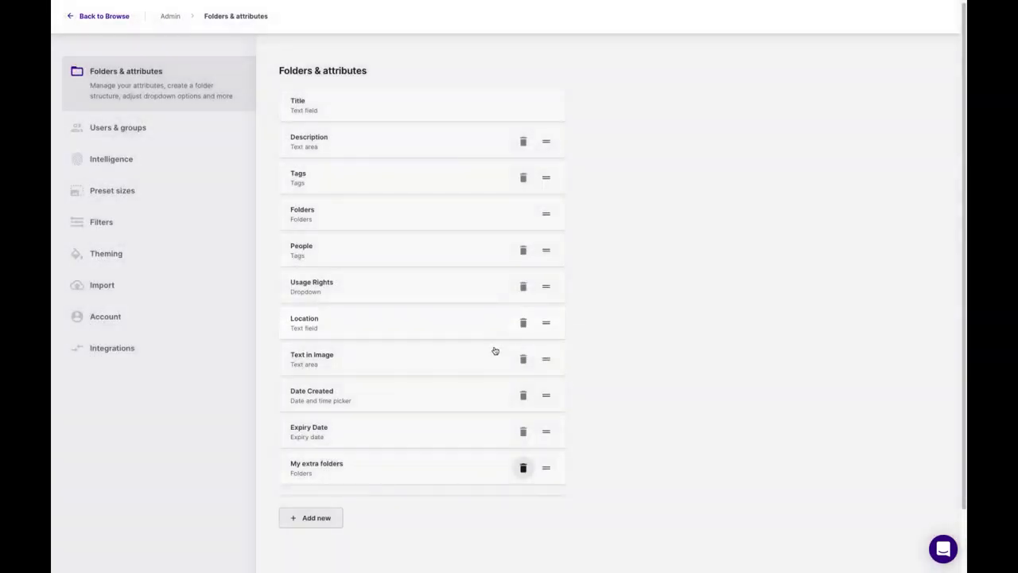
pyautogui.click(328, 483)
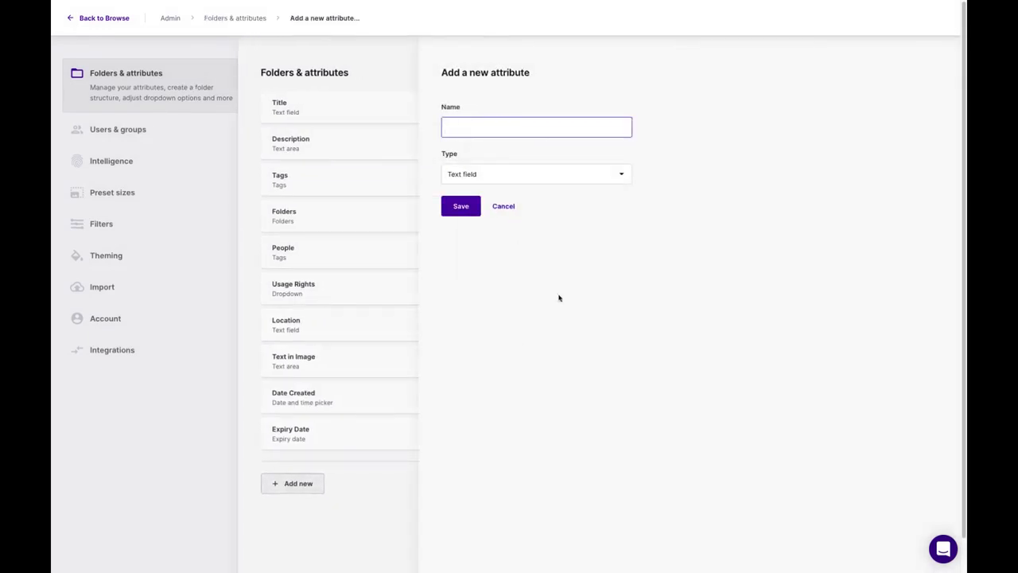
# - Create a new attribute named 'Country' of type Dropdown and save it
pyautogui.write('Country')
pyautogui.click(555, 180)
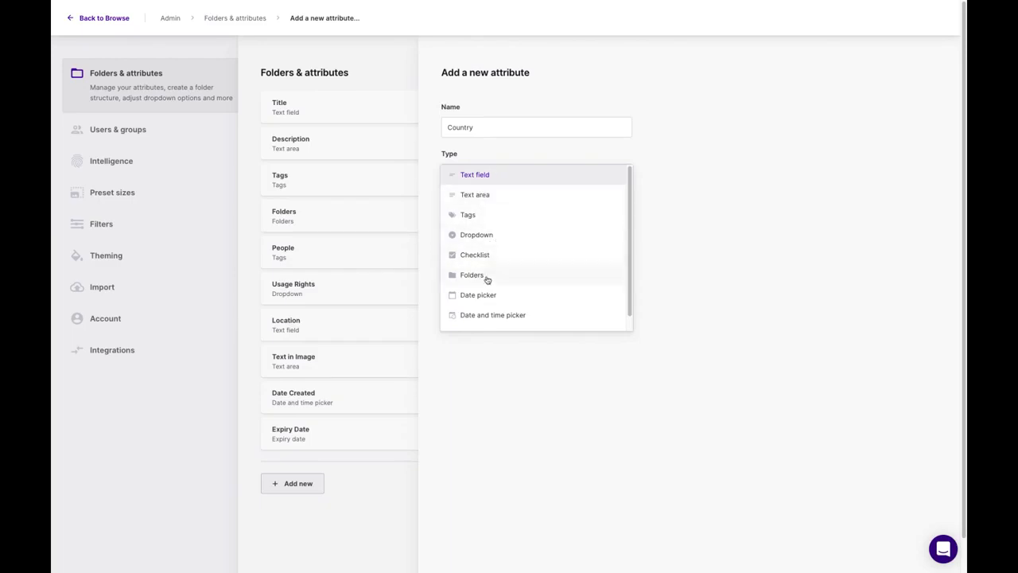
pyautogui.click(498, 237)
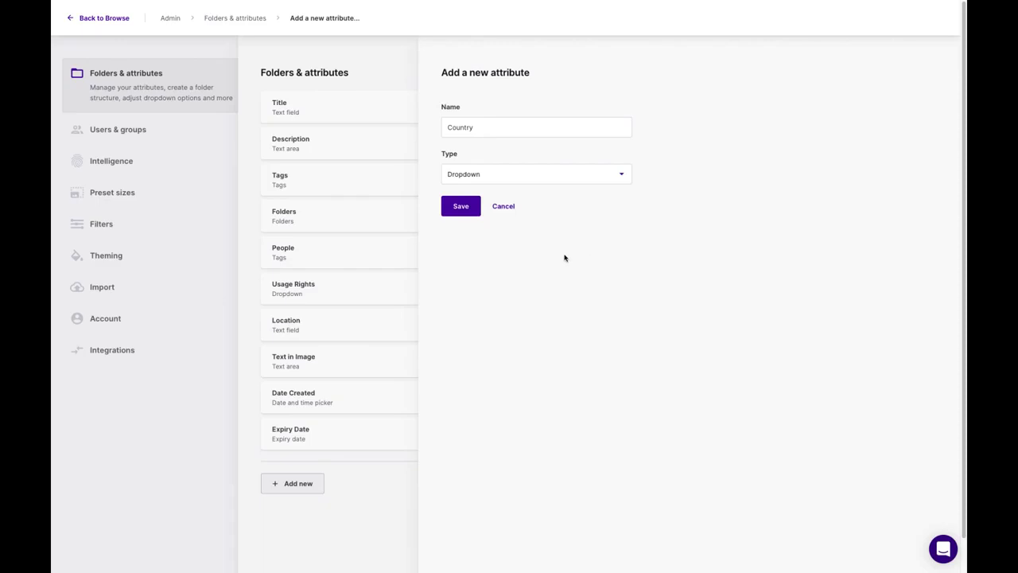
pyautogui.click(462, 206)
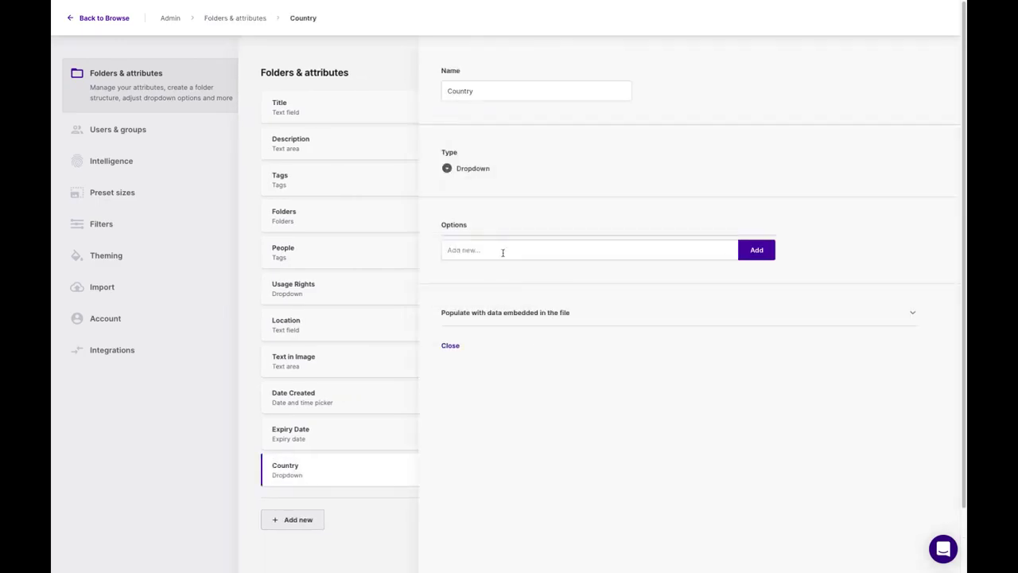
# - Add the dropdown options UK, Australia and USA to Country
pyautogui.click(499, 252)
pyautogui.write('UK')
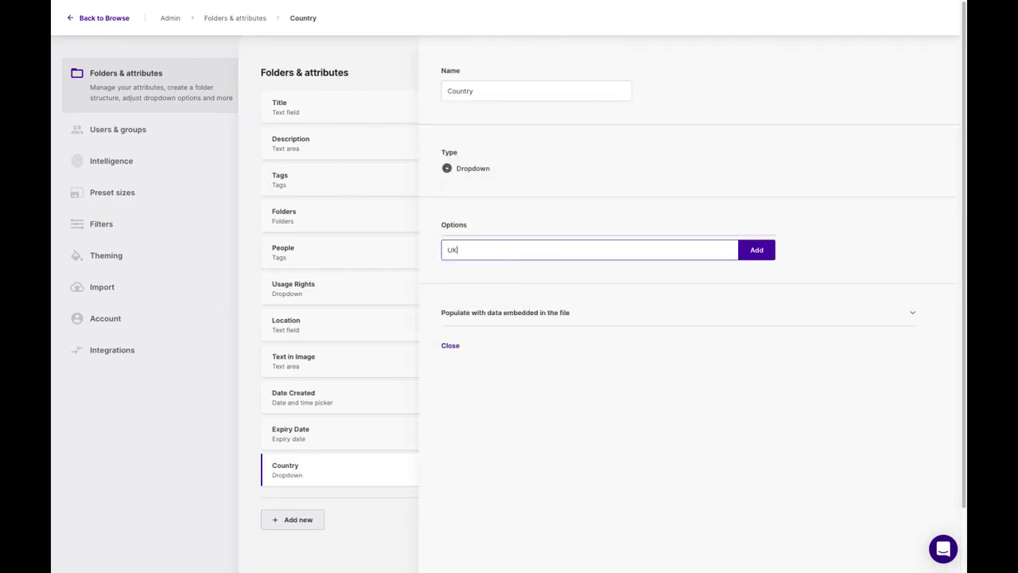
pyautogui.press('Return')
pyautogui.write('Australia')
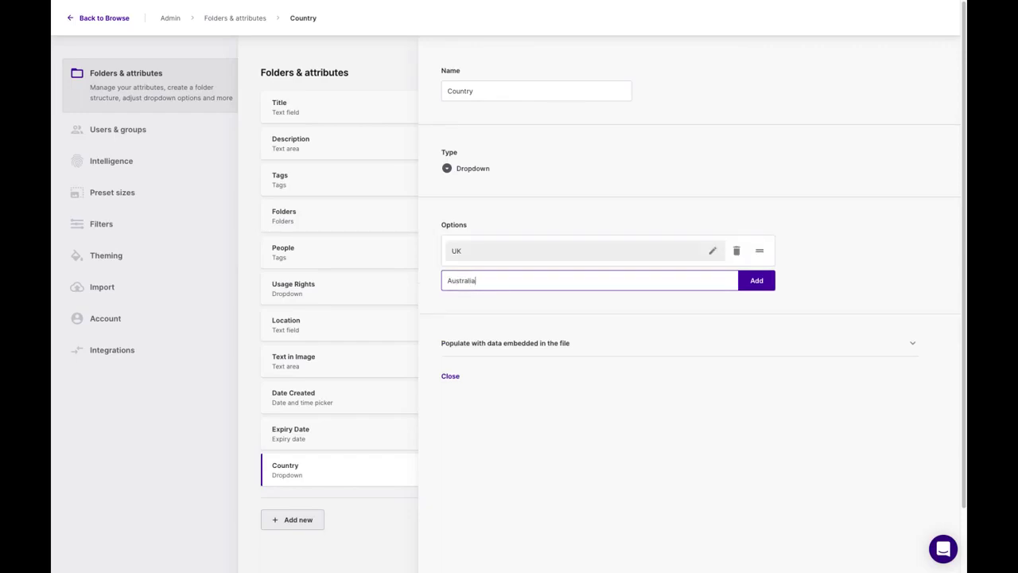
pyautogui.press('Return')
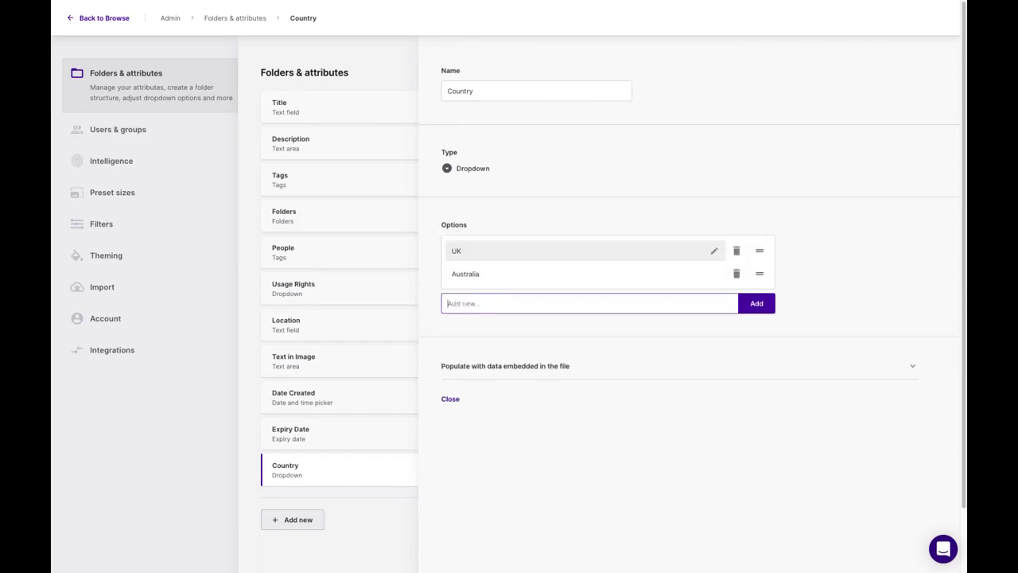
pyautogui.write('USA')
pyautogui.press('Return')
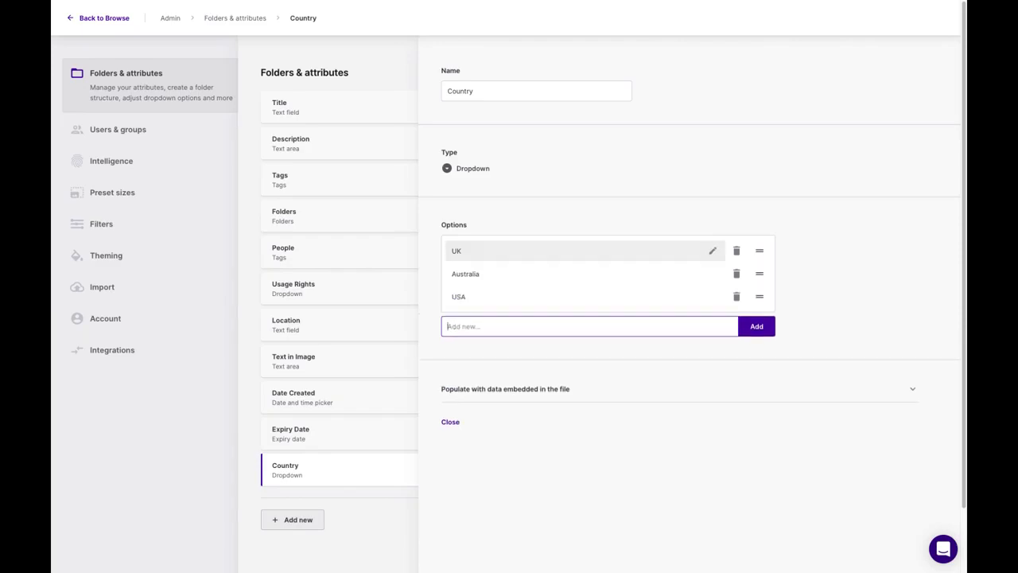
pyautogui.click(450, 421)
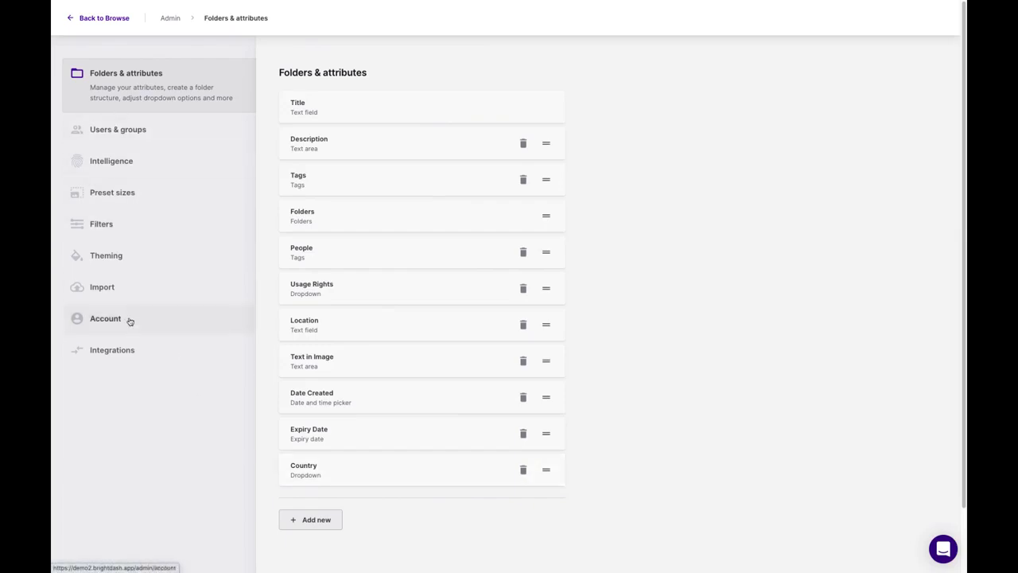
# - Move the Country search filter up to sit right after Folders, then return to Browse
pyautogui.click(154, 227)
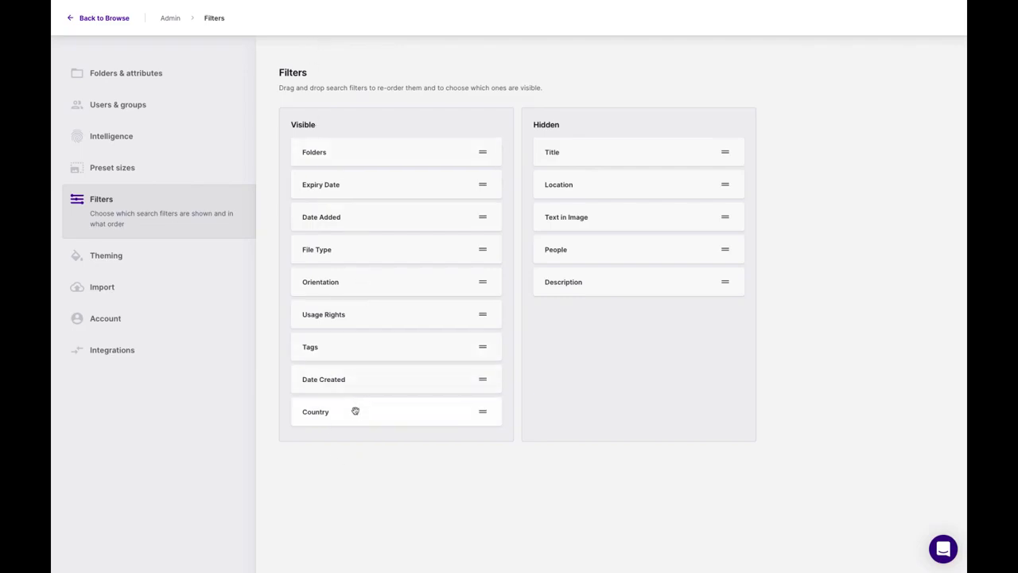
pyautogui.moveTo(357, 418); pyautogui.dragTo(291, 185)
pyautogui.moveTo(363, 410); pyautogui.dragTo(339, 182)
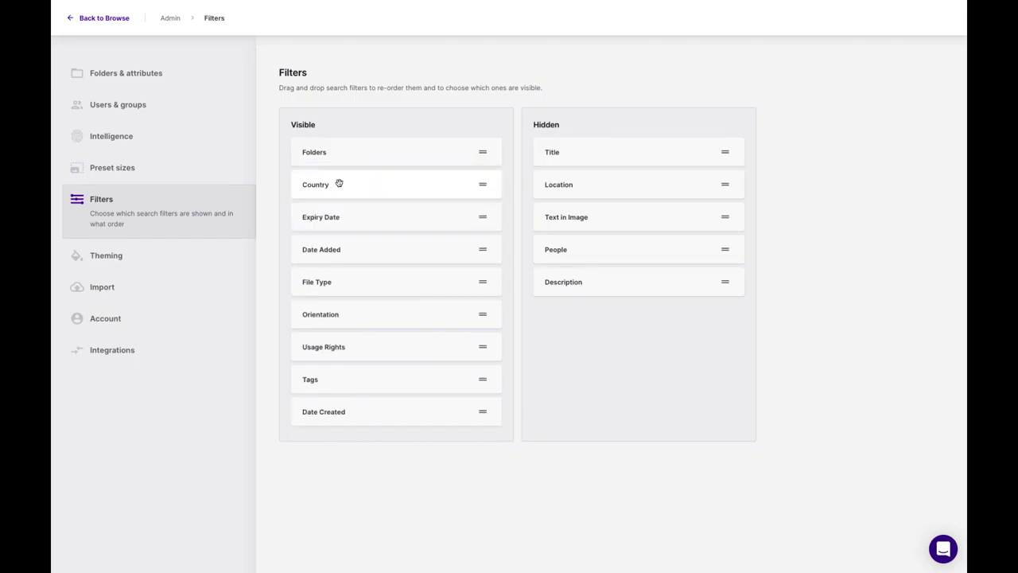
pyautogui.click(117, 17)
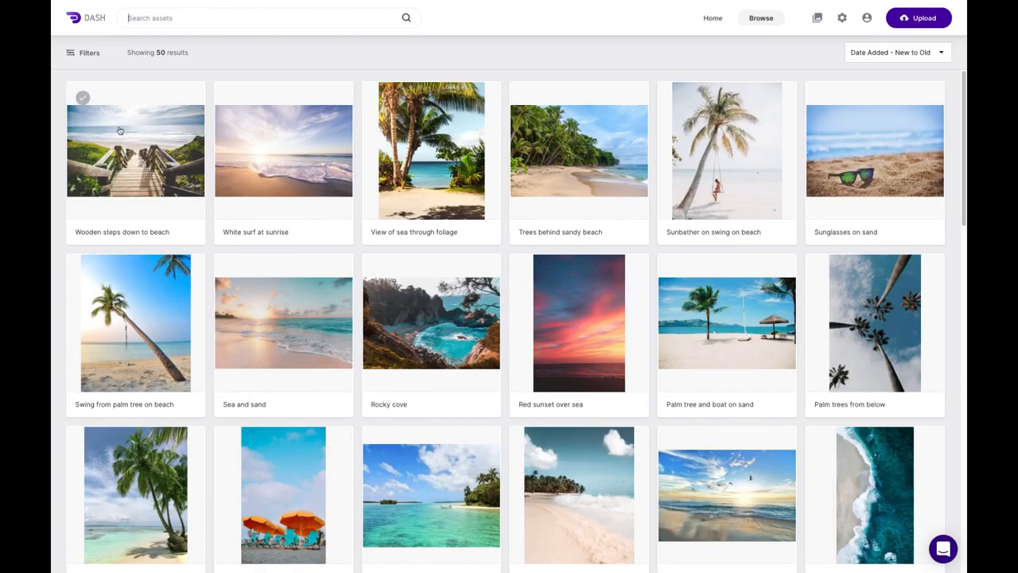
# - Bulk-edit all 50 assets on the page to set Country to Australia
pyautogui.click(83, 98)
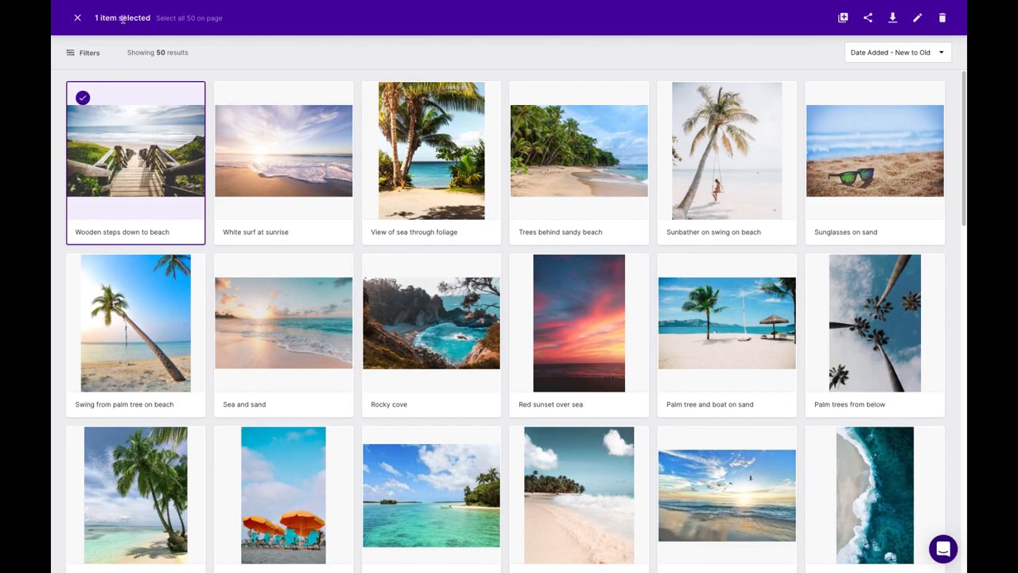
pyautogui.click(199, 19)
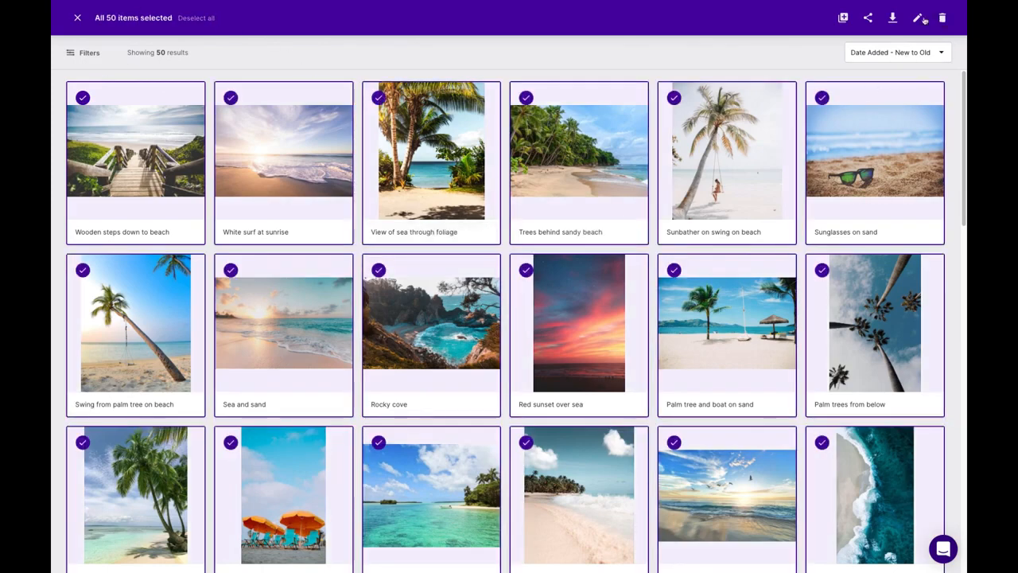
pyautogui.click(919, 19)
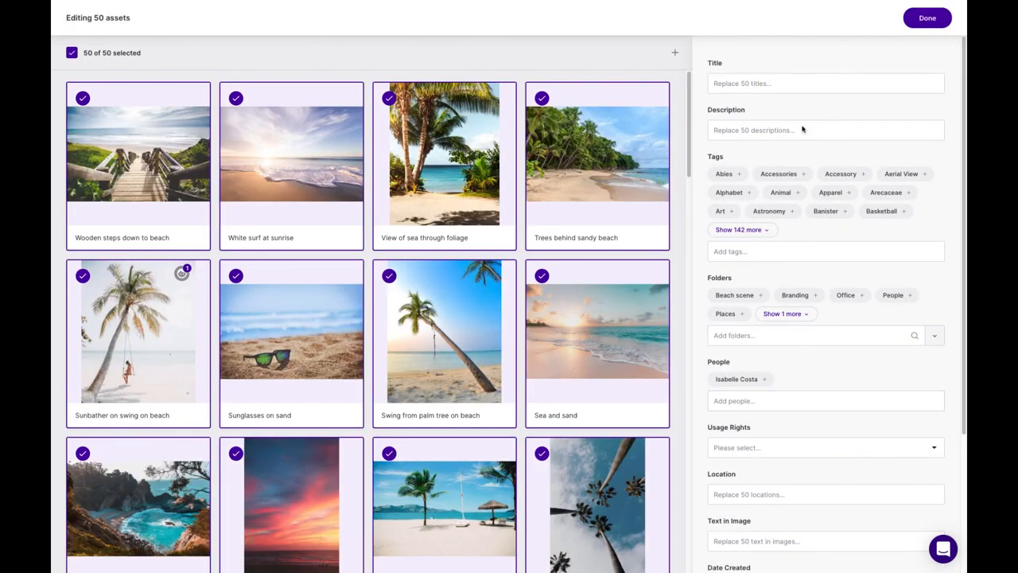
pyautogui.scroll(-3, 828, 387)
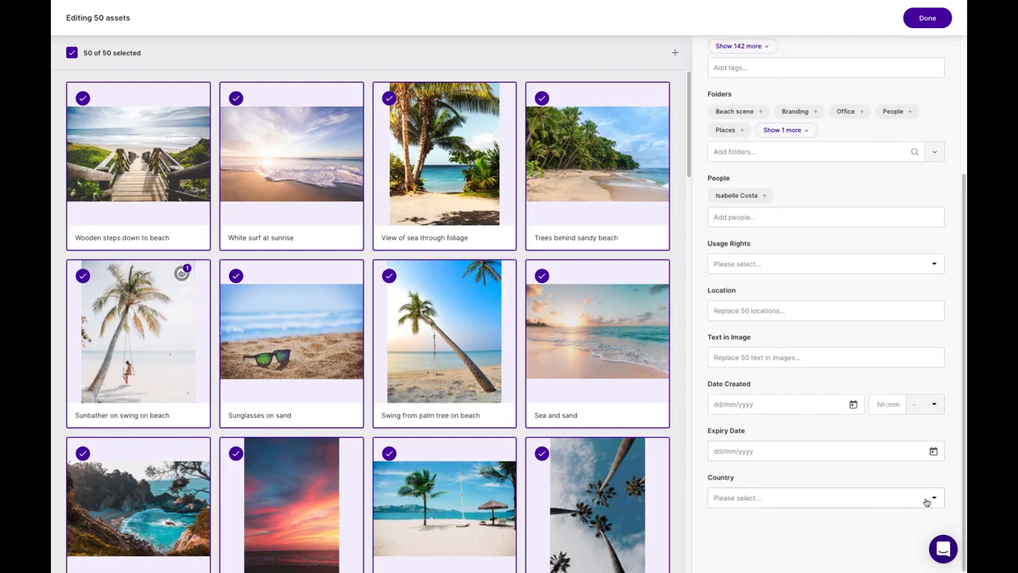
pyautogui.click(900, 503)
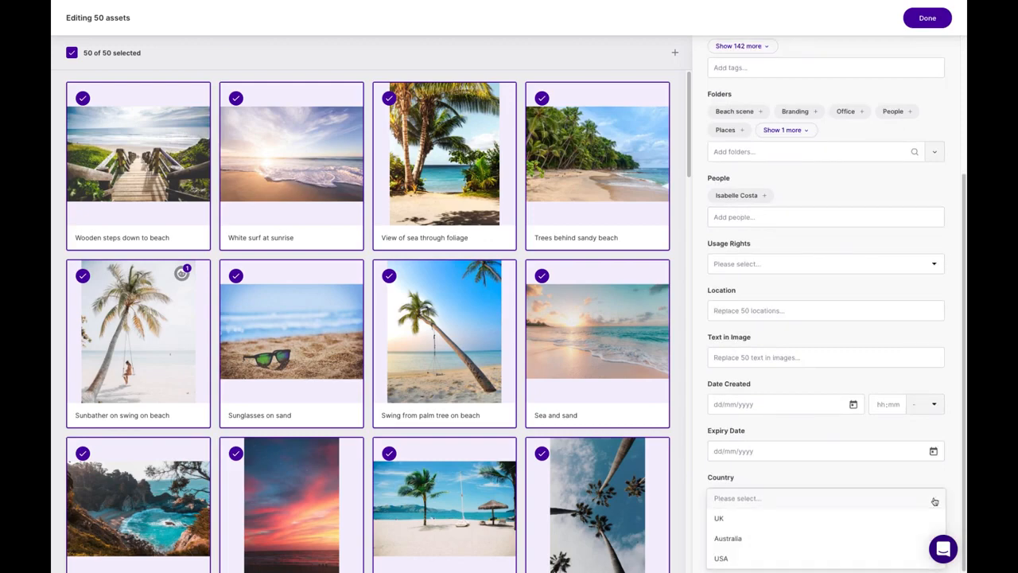
pyautogui.click(787, 539)
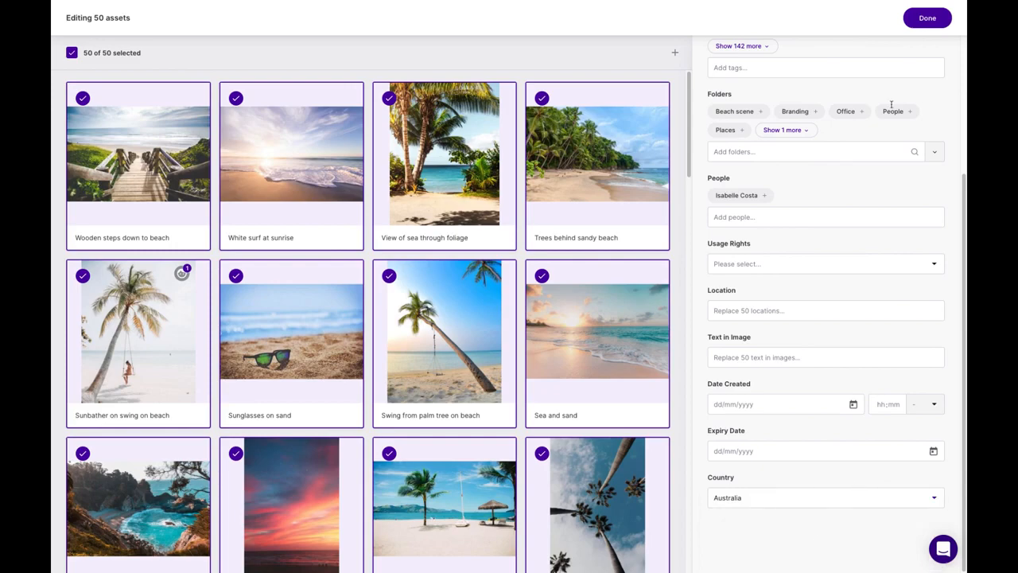
pyautogui.click(927, 19)
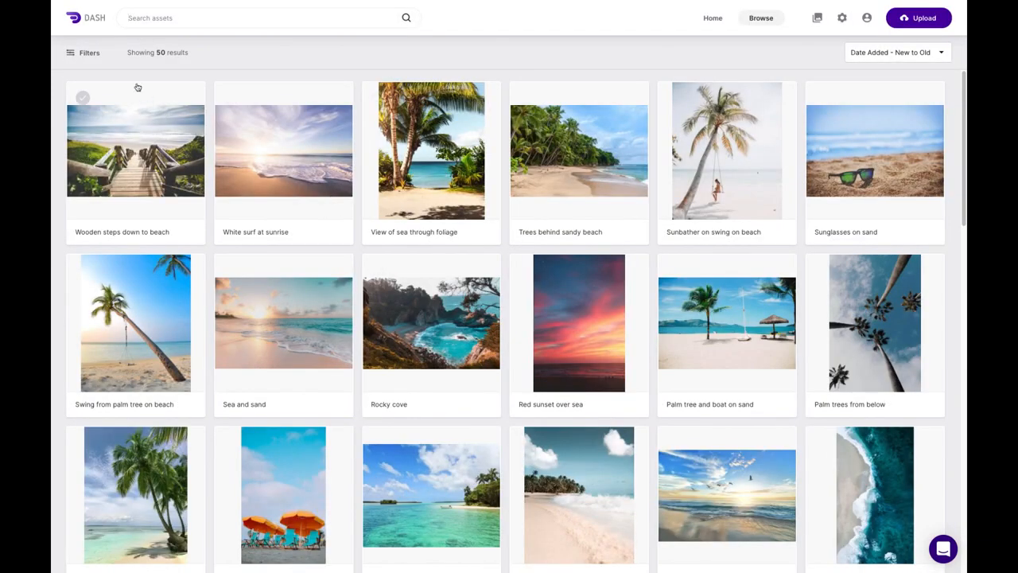
# - Filter by Country Australia, switch to UK, then clear the country filter
pyautogui.click(91, 53)
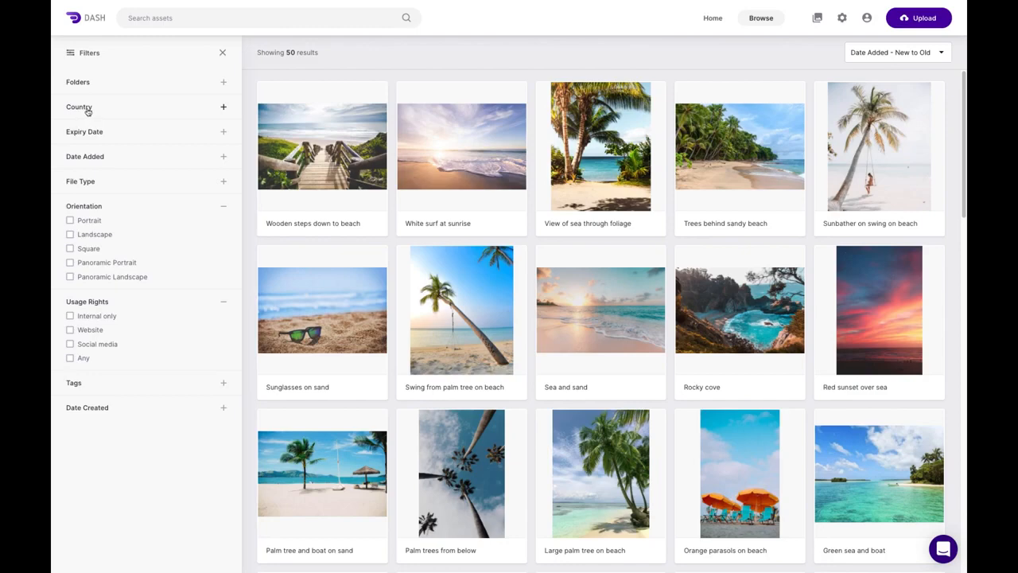
pyautogui.click(225, 108)
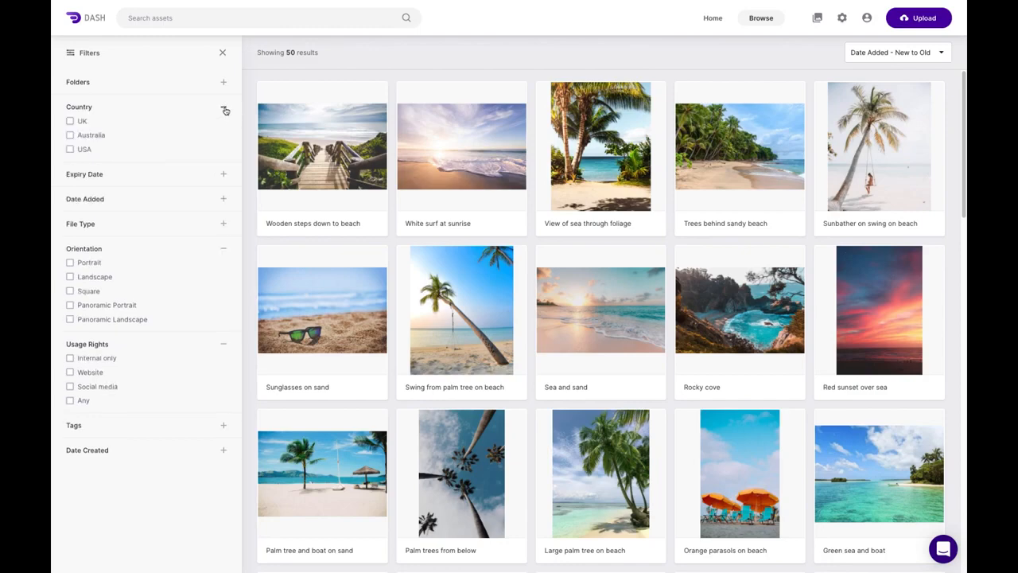
pyautogui.click(70, 135)
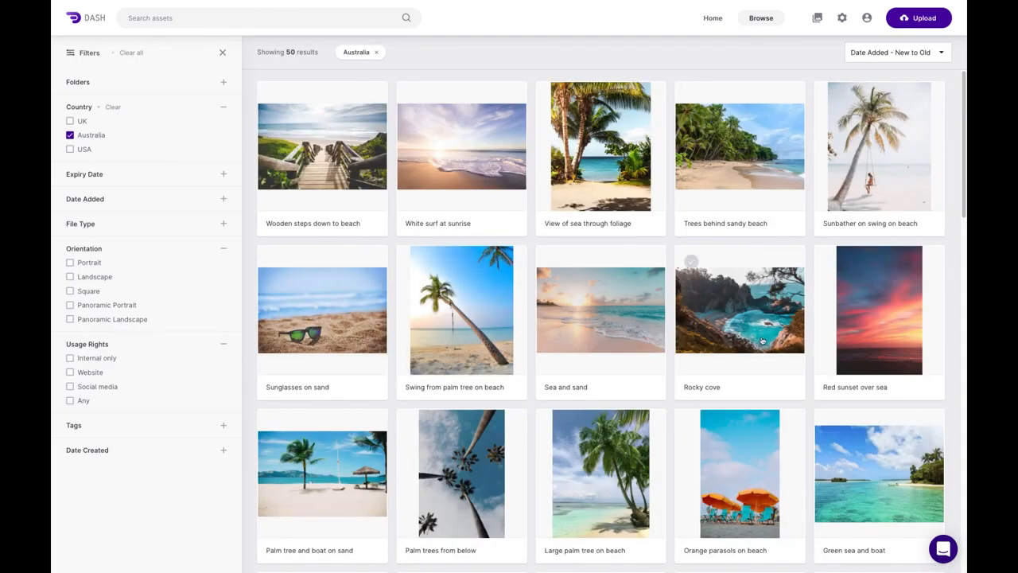
pyautogui.scroll(-2, 704, 377)
pyautogui.scroll(1, 684, 246)
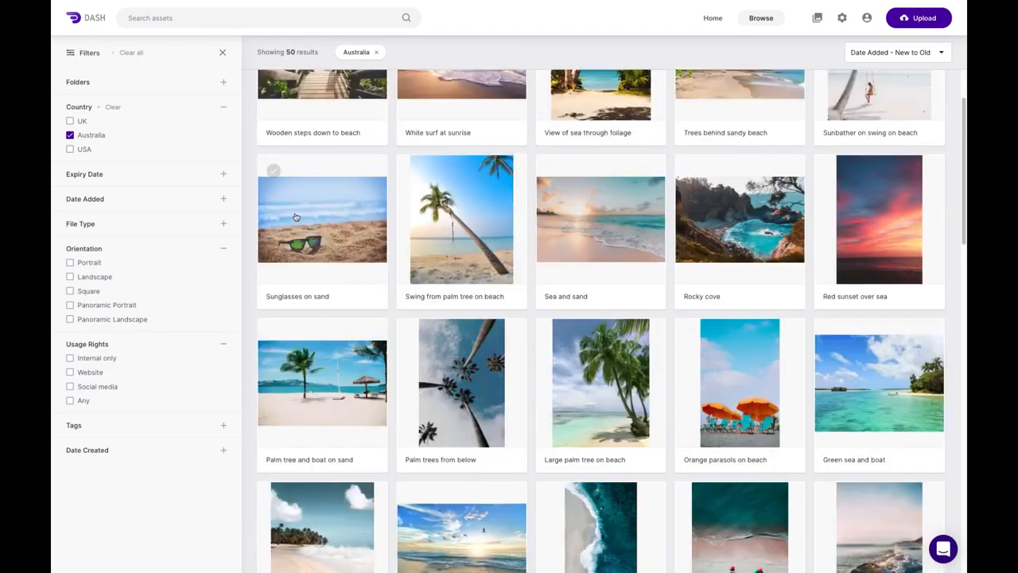
pyautogui.click(70, 136)
pyautogui.click(70, 121)
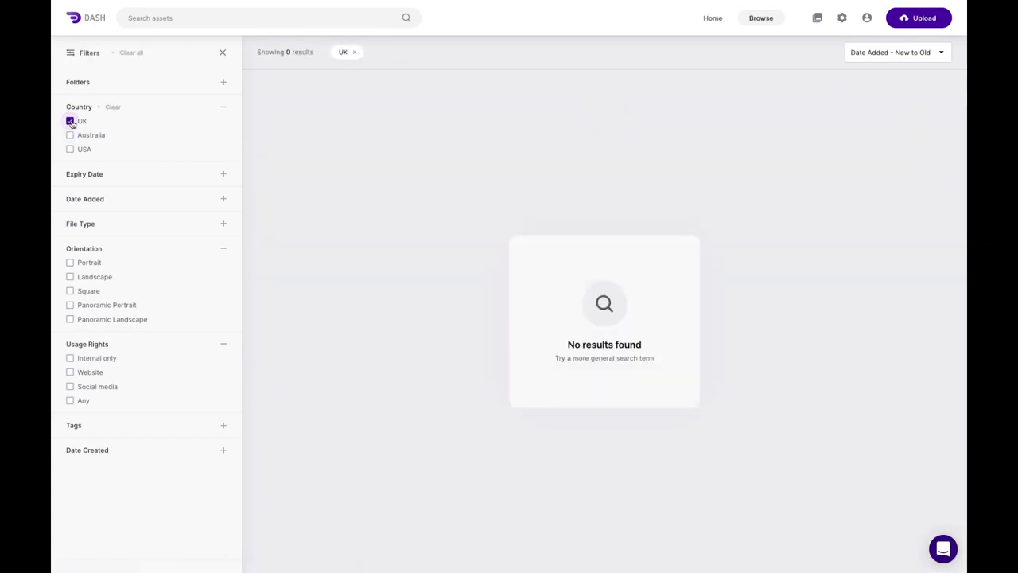
pyautogui.click(70, 121)
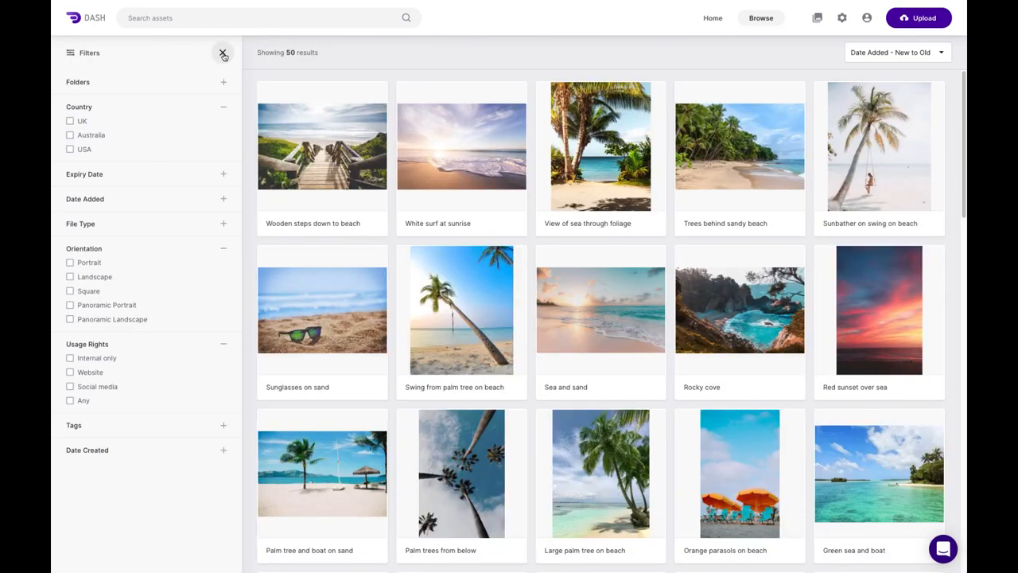
# - Hide the filters and open the External suppliers group under Users & groups
pyautogui.click(222, 54)
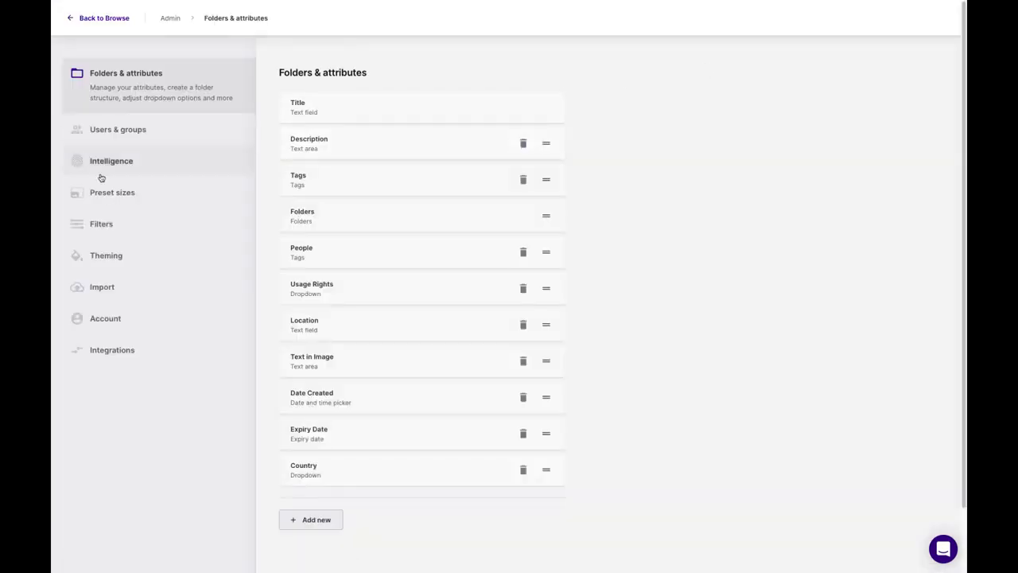
pyautogui.click(144, 131)
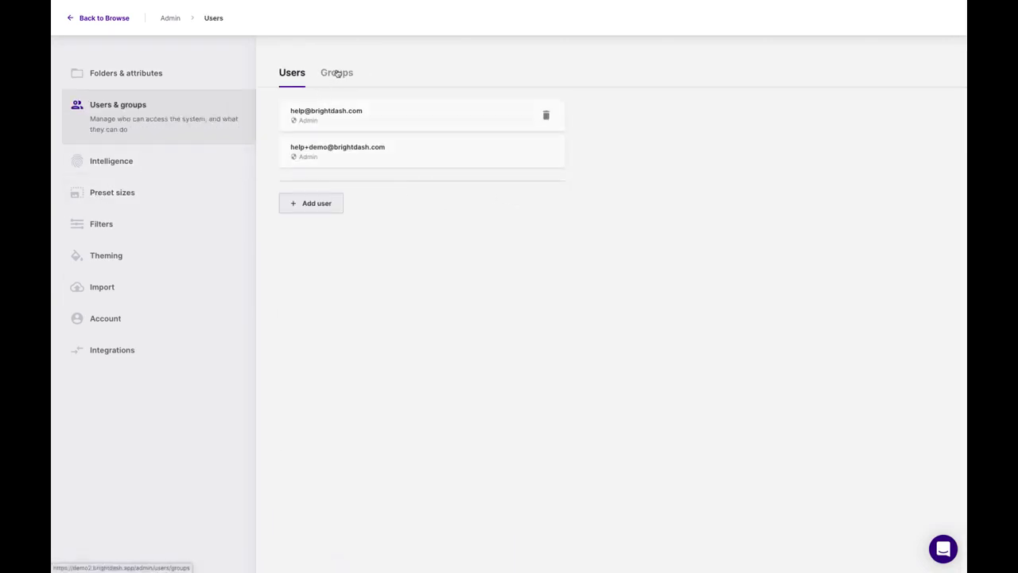
pyautogui.click(336, 74)
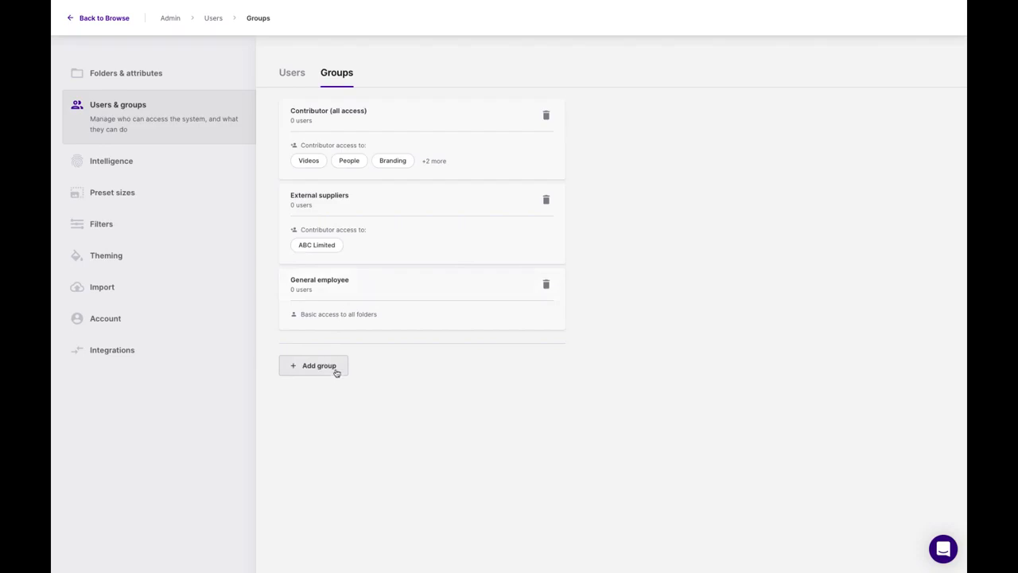
pyautogui.click(398, 202)
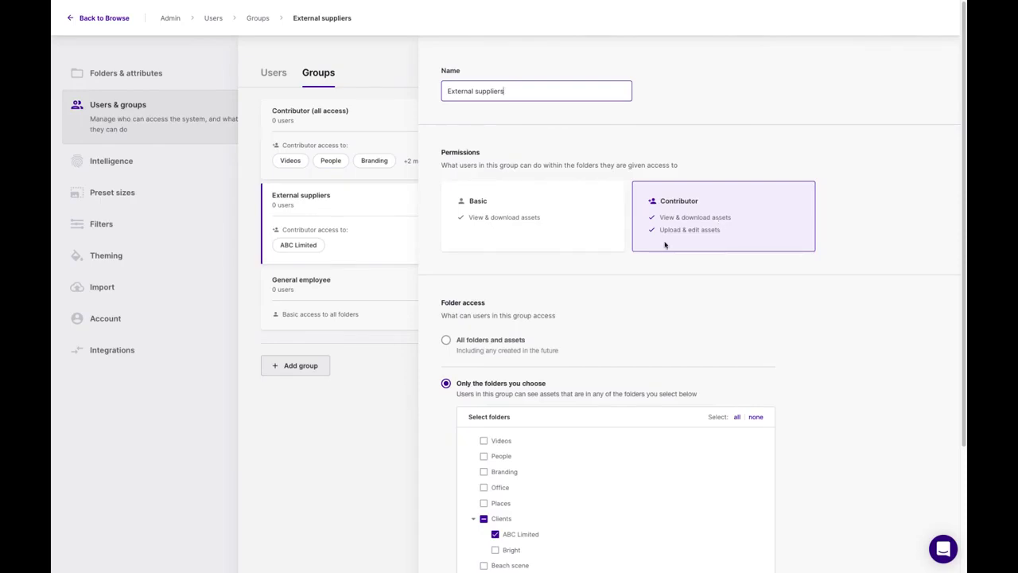
# - Rename the group to 'External suppliers (ABC)' and go back to the Users list
pyautogui.scroll(-1, 580, 320)
pyautogui.scroll(-3, 578, 322)
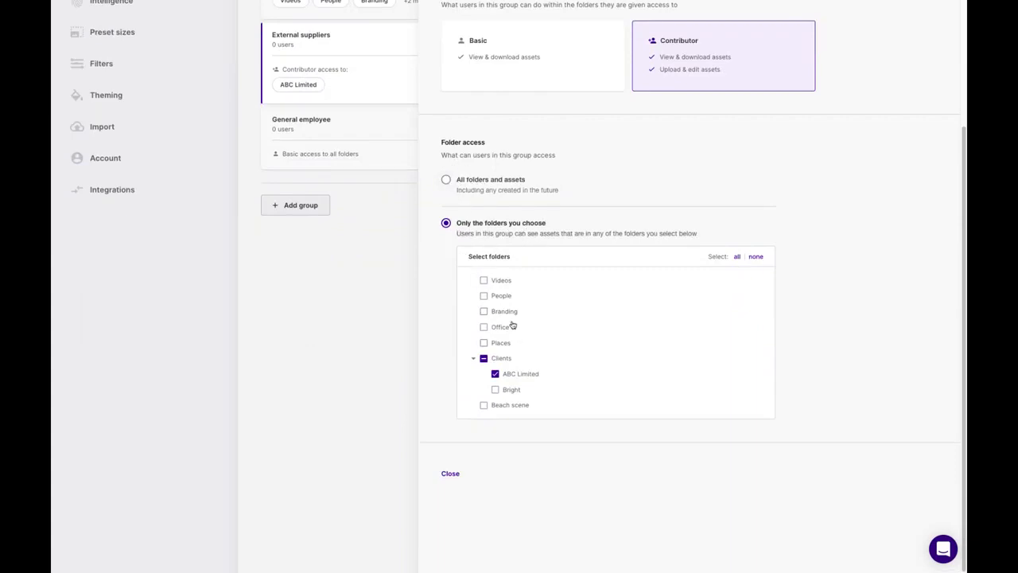
pyautogui.scroll(3, 508, 255)
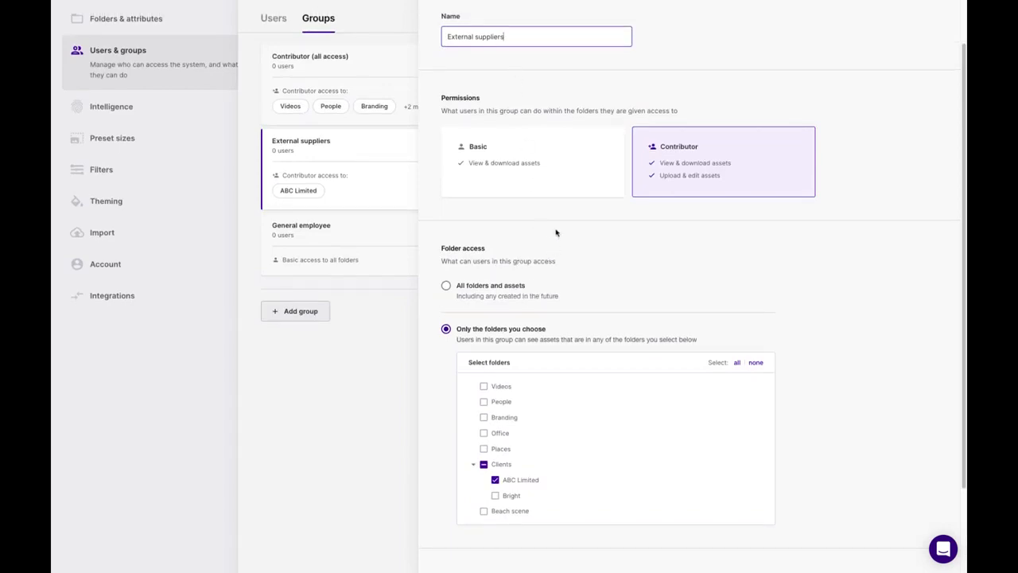
pyautogui.scroll(1, 522, 48)
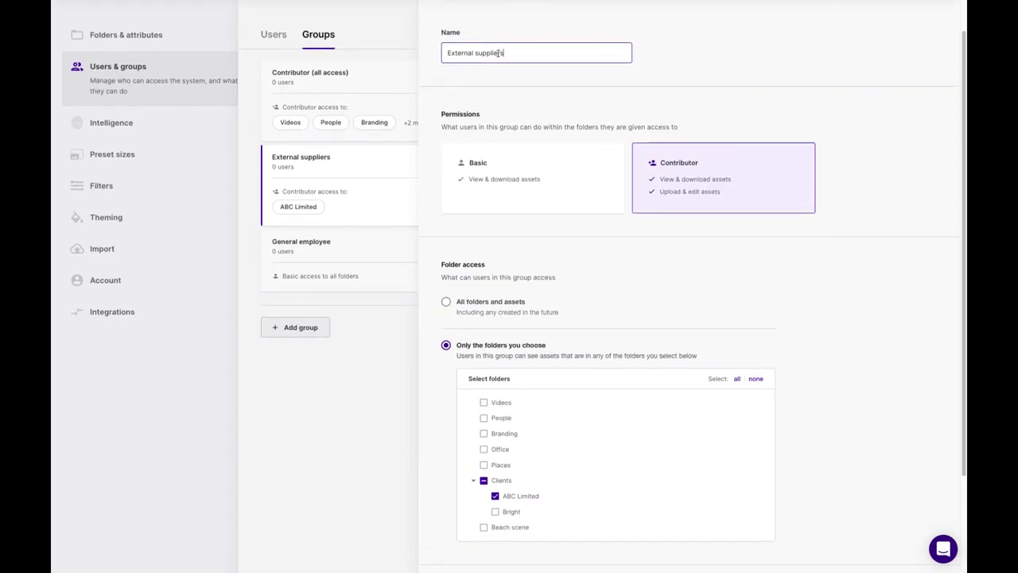
pyautogui.write('ABC)')
pyautogui.scroll(-2, 598, 439)
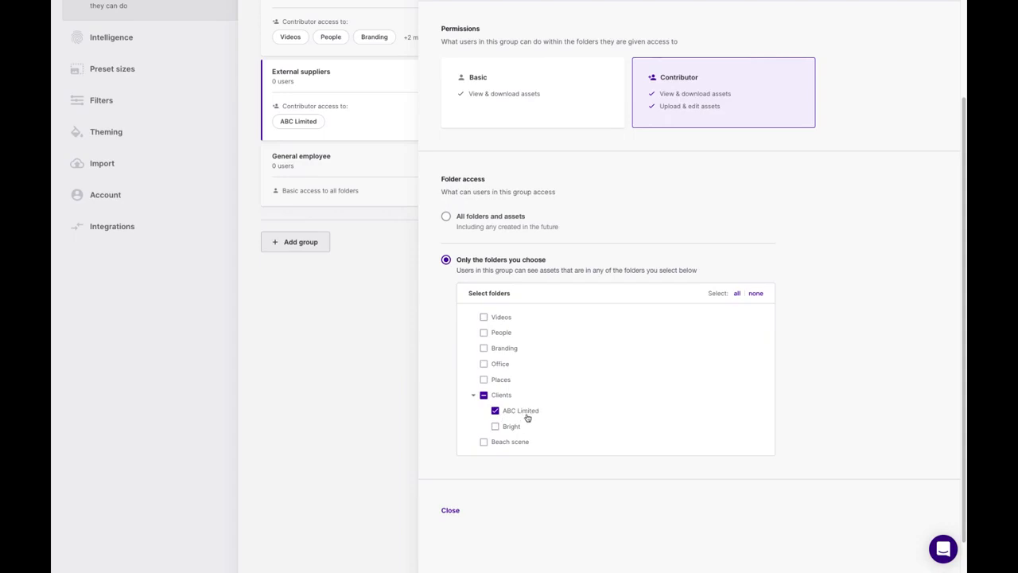
pyautogui.click(450, 510)
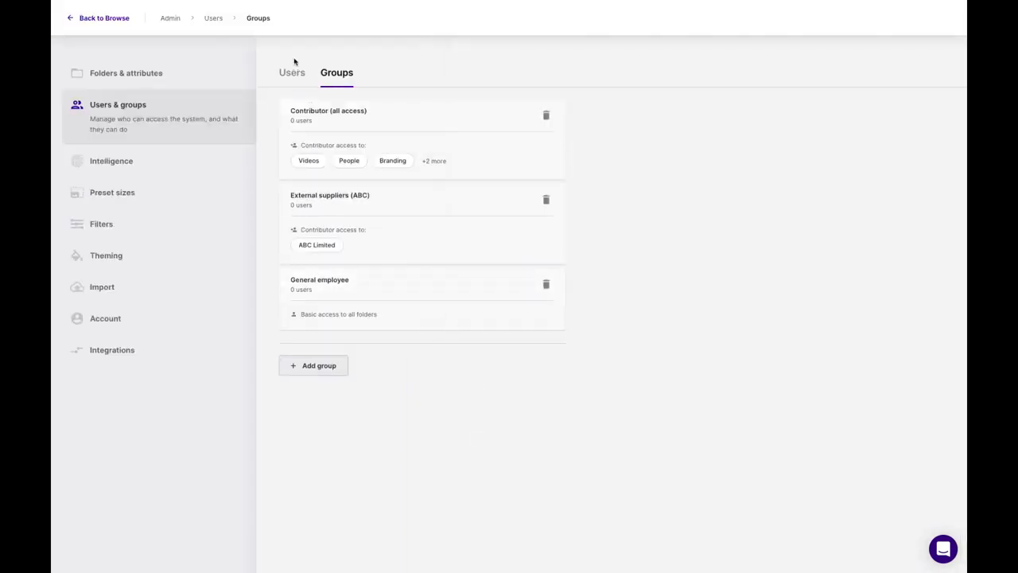
pyautogui.click(294, 77)
# - Start inviting a new user and enter their brightdash.com e-mail address
pyautogui.click(315, 205)
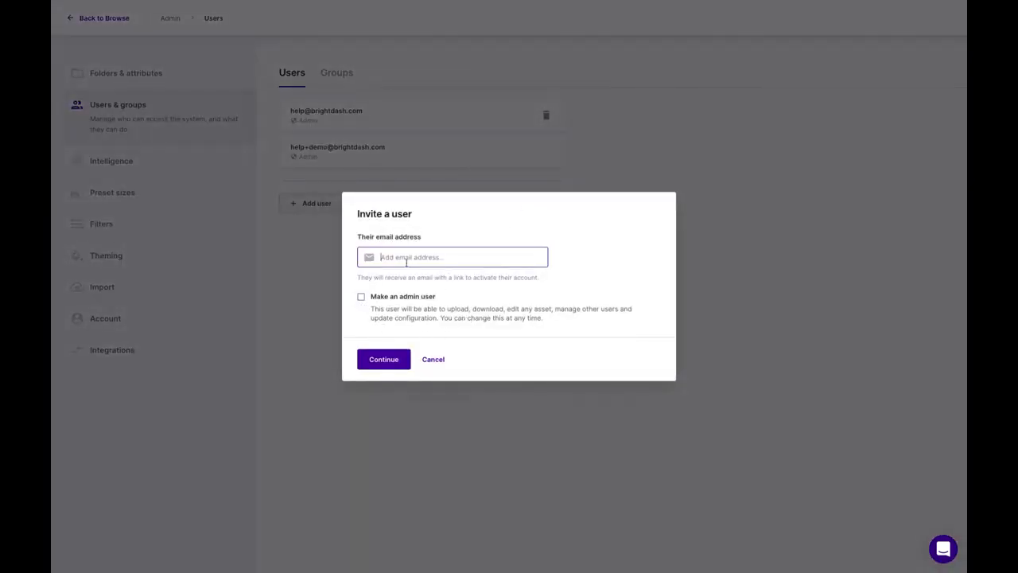
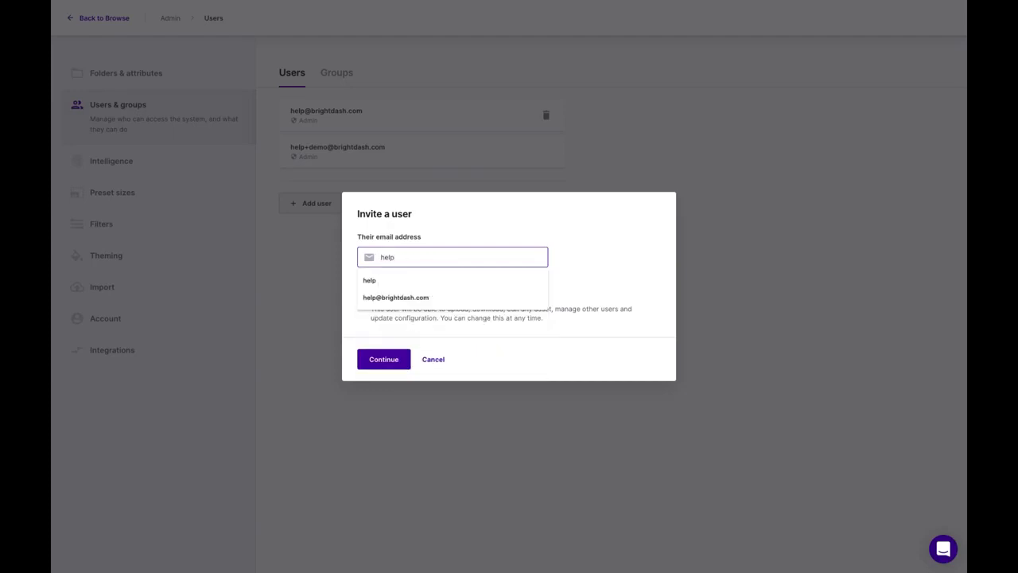
pyautogui.press('Down')
pyautogui.press('Down')
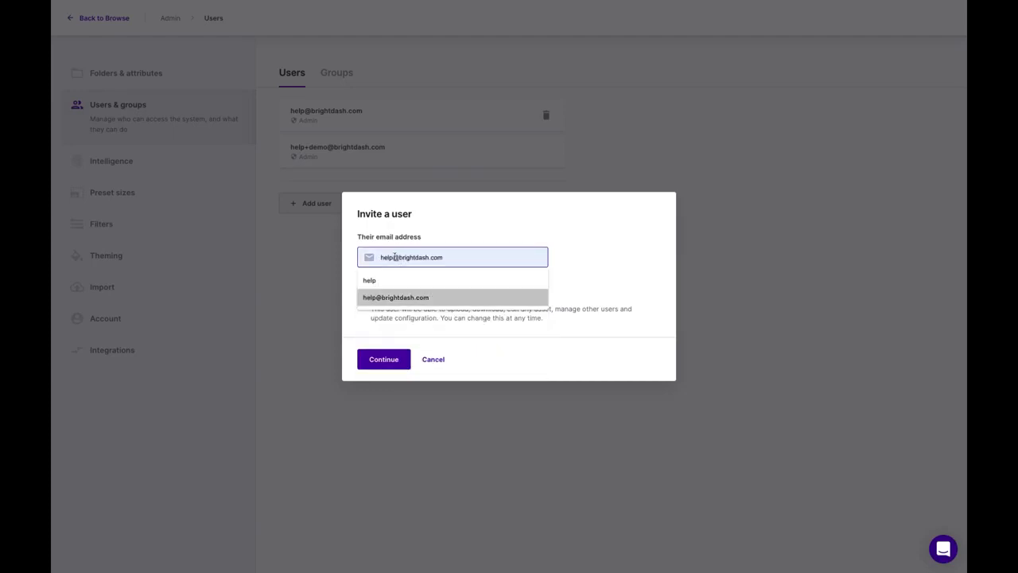
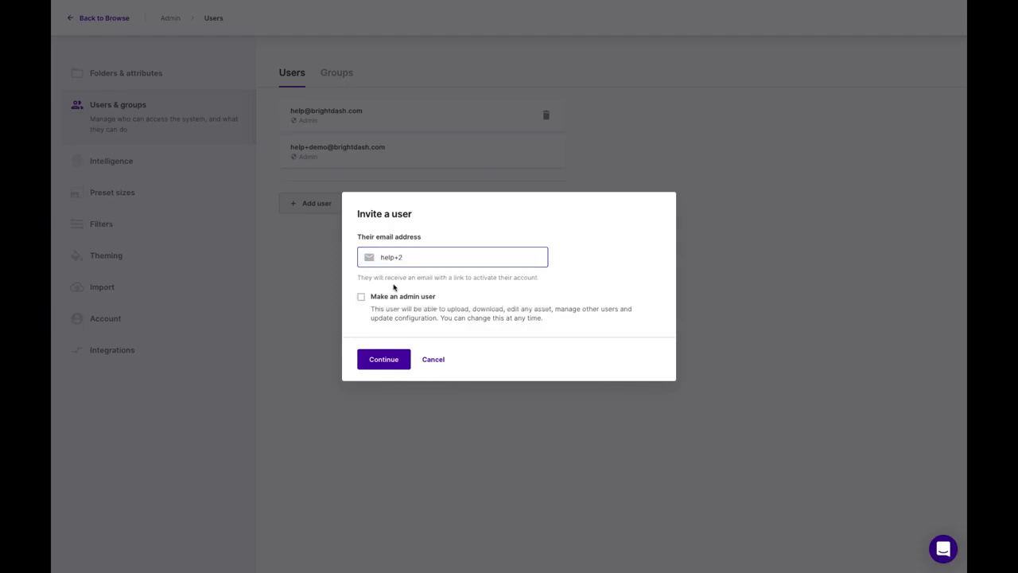
pyautogui.click(398, 358)
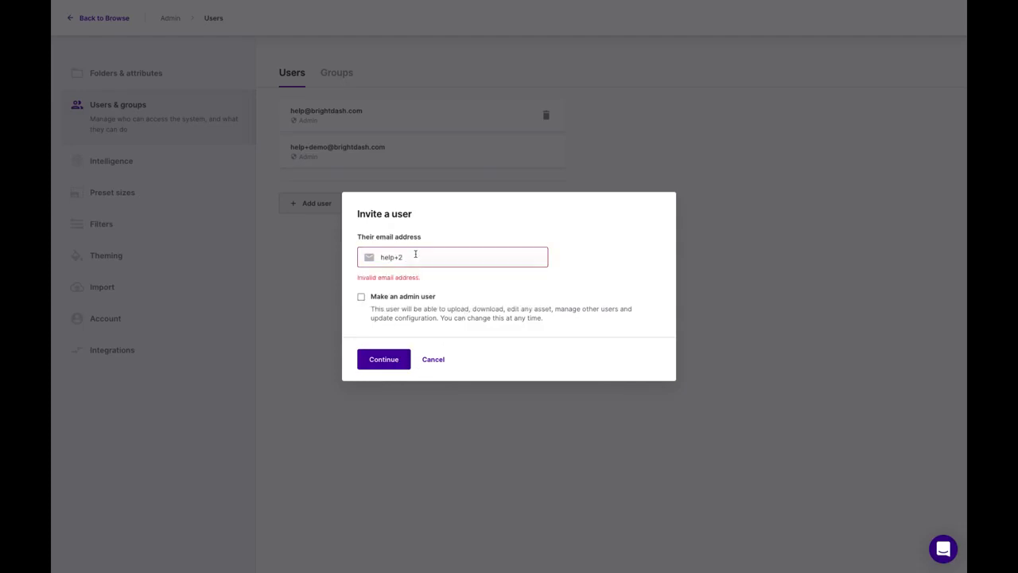
pyautogui.click(429, 257)
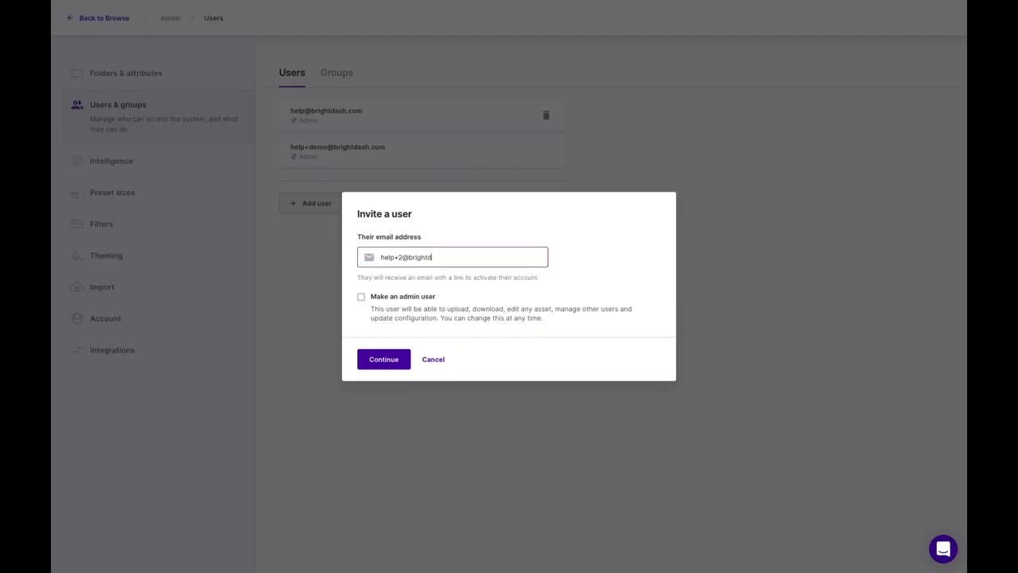
pyautogui.click(398, 364)
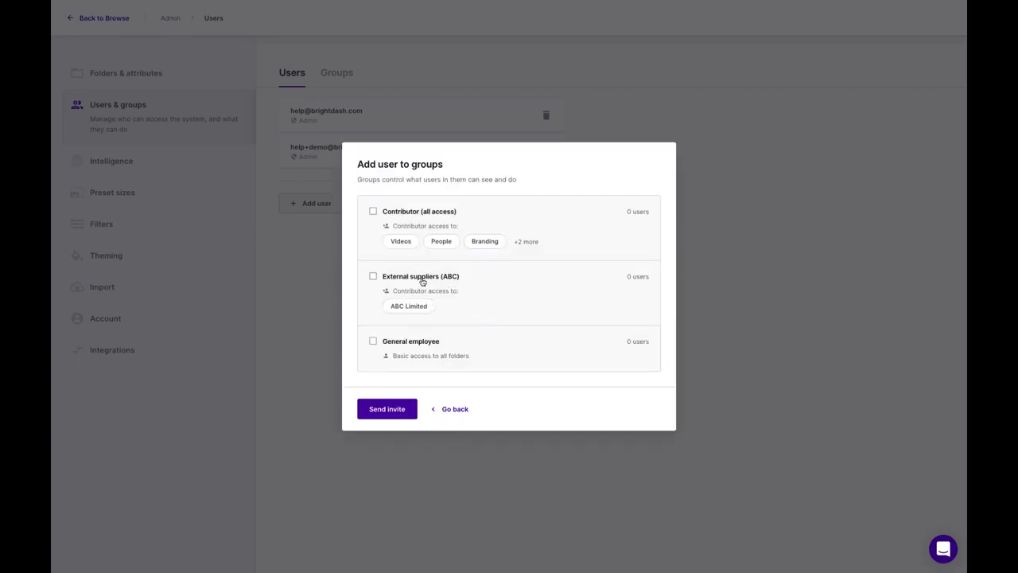
# - Pick the External suppliers (ABC) group, then cancel the invitation without sending it
pyautogui.click(373, 276)
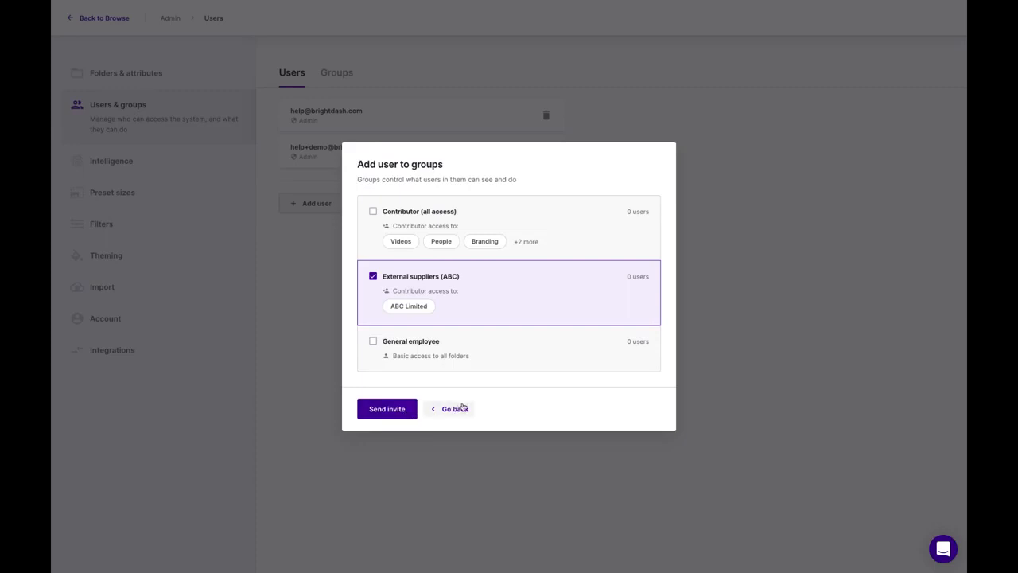
pyautogui.click(457, 409)
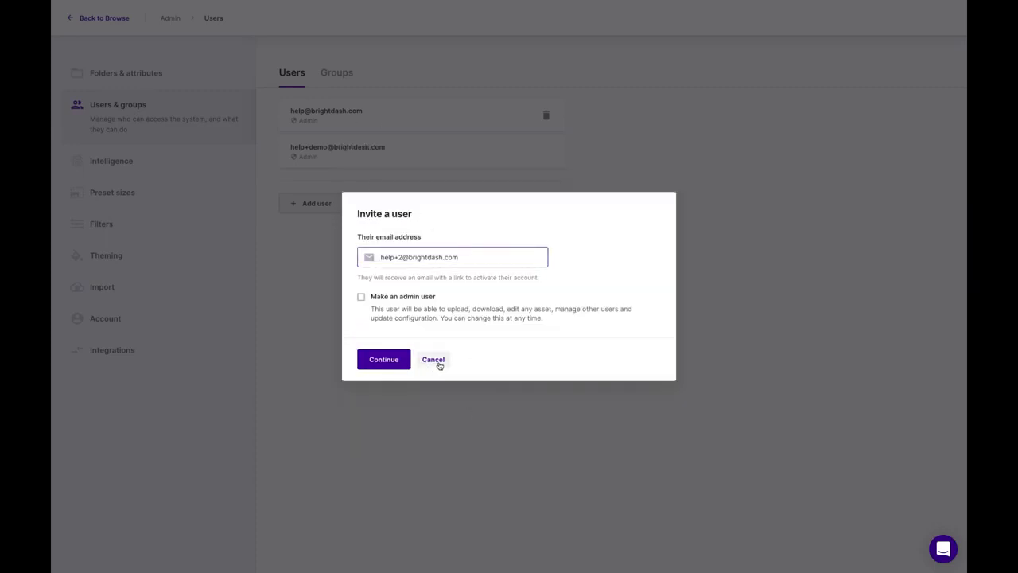
pyautogui.click(432, 362)
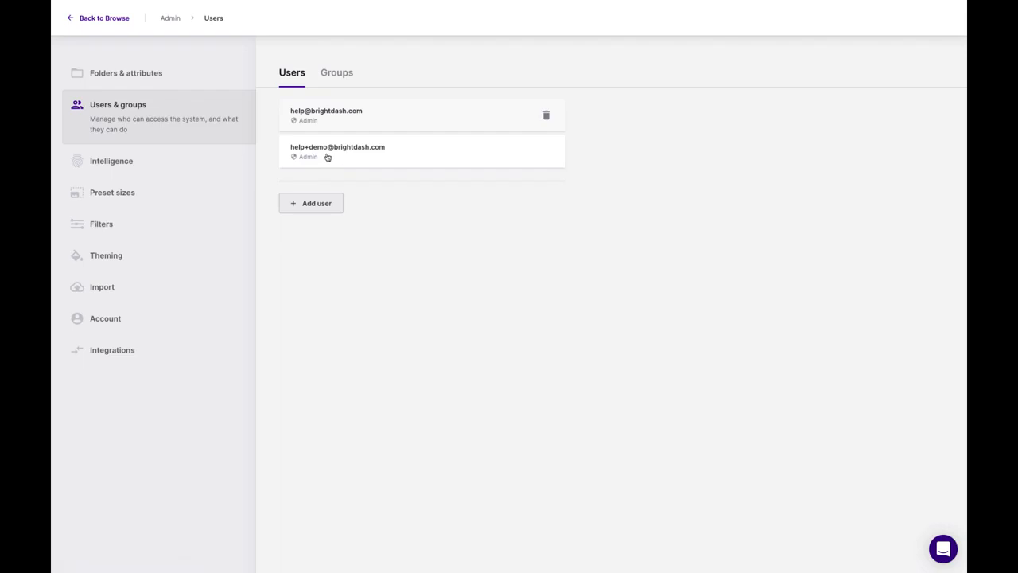
pyautogui.click(125, 163)
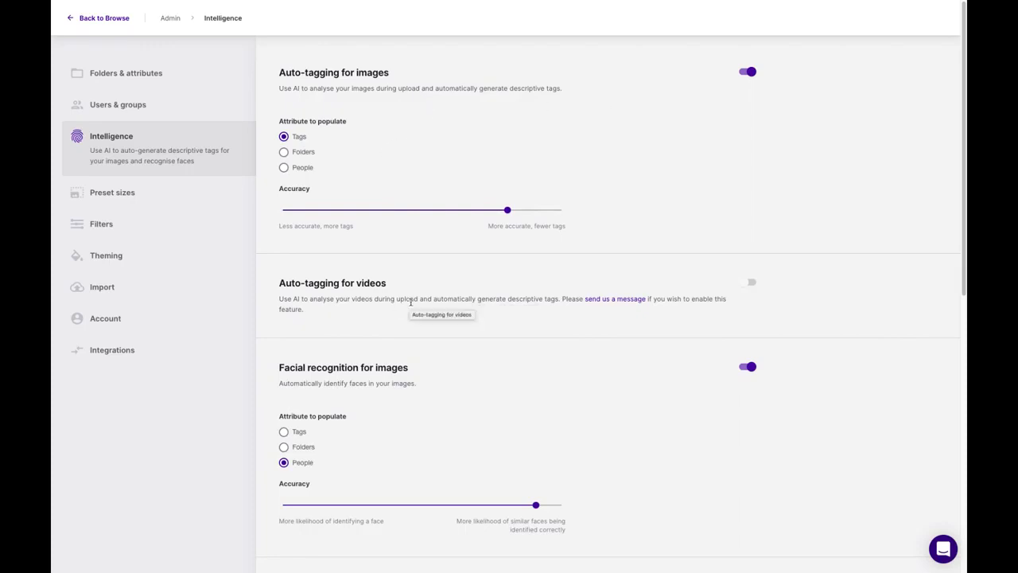
# - Scroll through the auto-tagging, facial recognition, text-in-image and address lookup settings, then back up
pyautogui.scroll(-1, 477, 396)
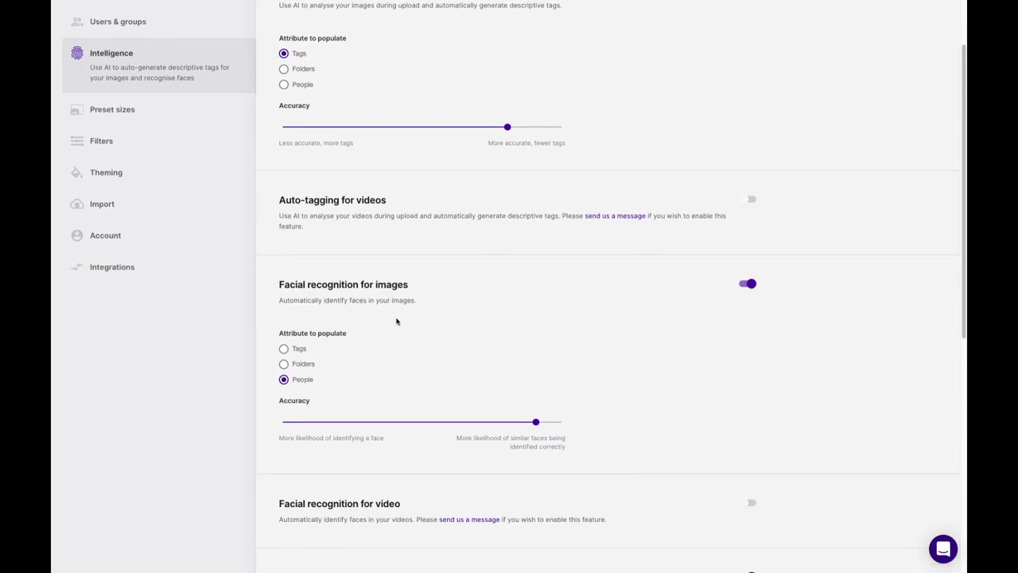
pyautogui.scroll(-1, 483, 374)
pyautogui.scroll(-1, 482, 374)
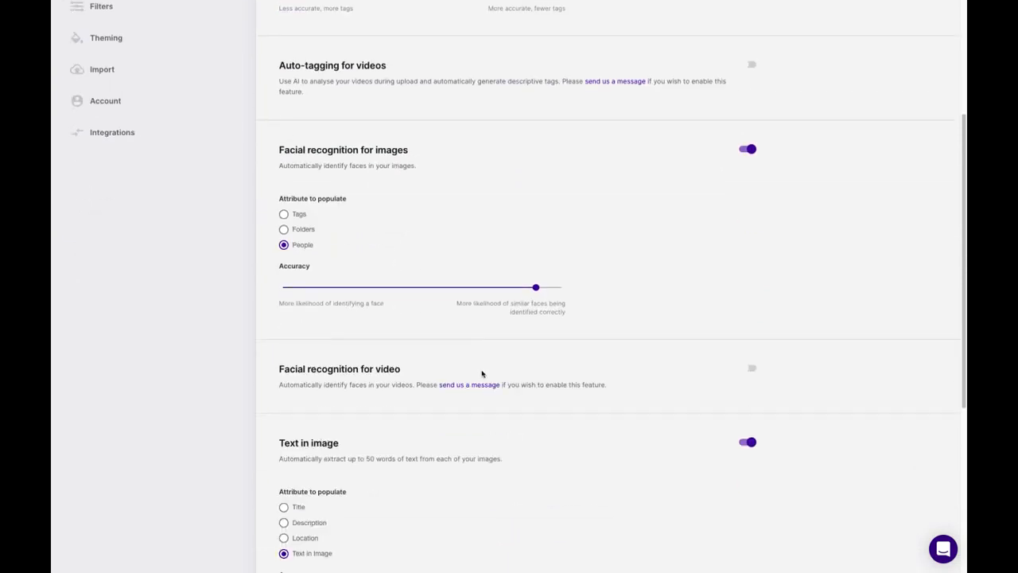
pyautogui.scroll(-1, 479, 385)
pyautogui.scroll(-2, 477, 385)
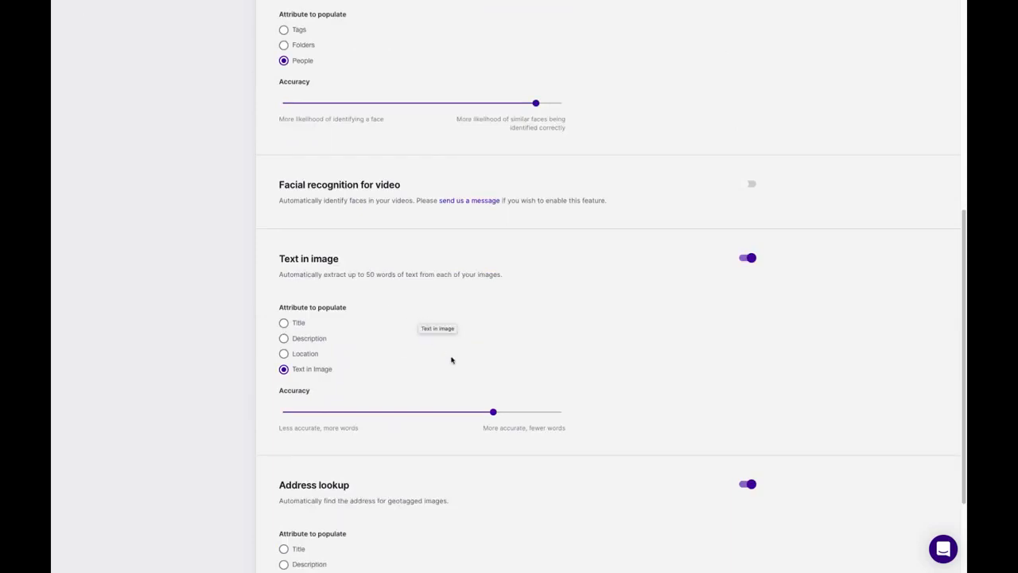
pyautogui.scroll(-2, 451, 360)
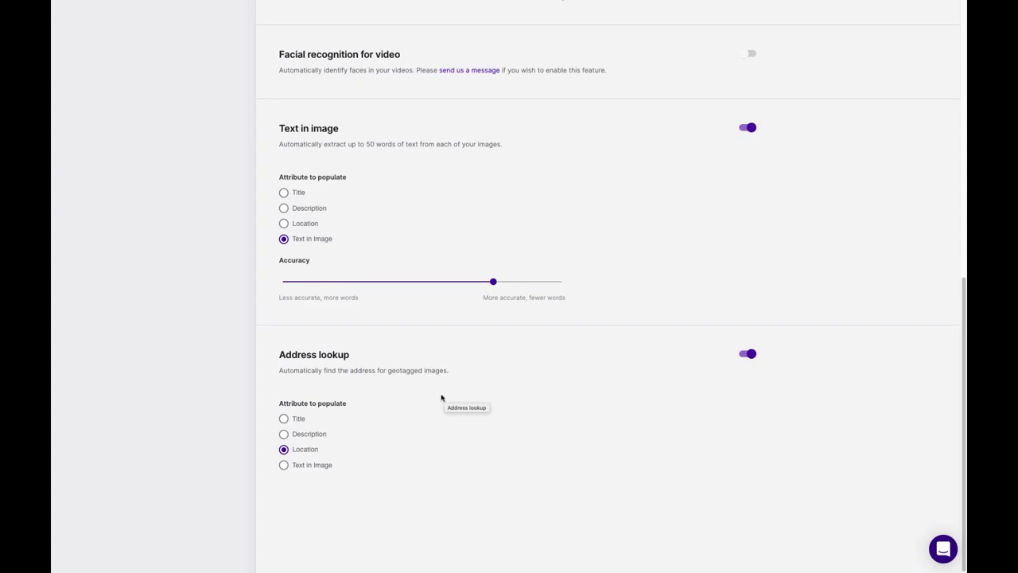
pyautogui.scroll(10, 442, 398)
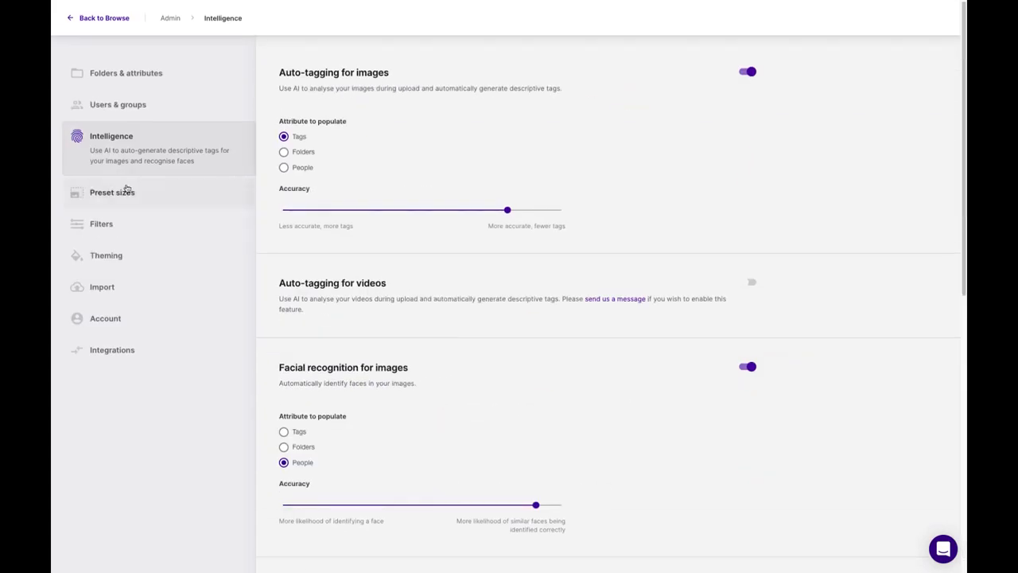
# - Add an Exact crop preset size named 'Website hero image' at 2000 × 500 px
pyautogui.click(128, 197)
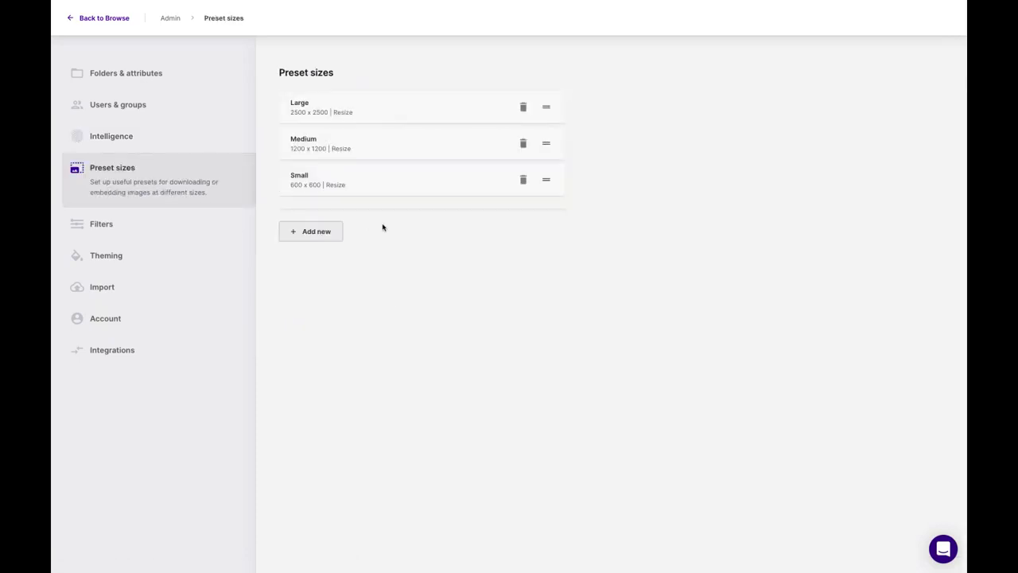
pyautogui.click(338, 235)
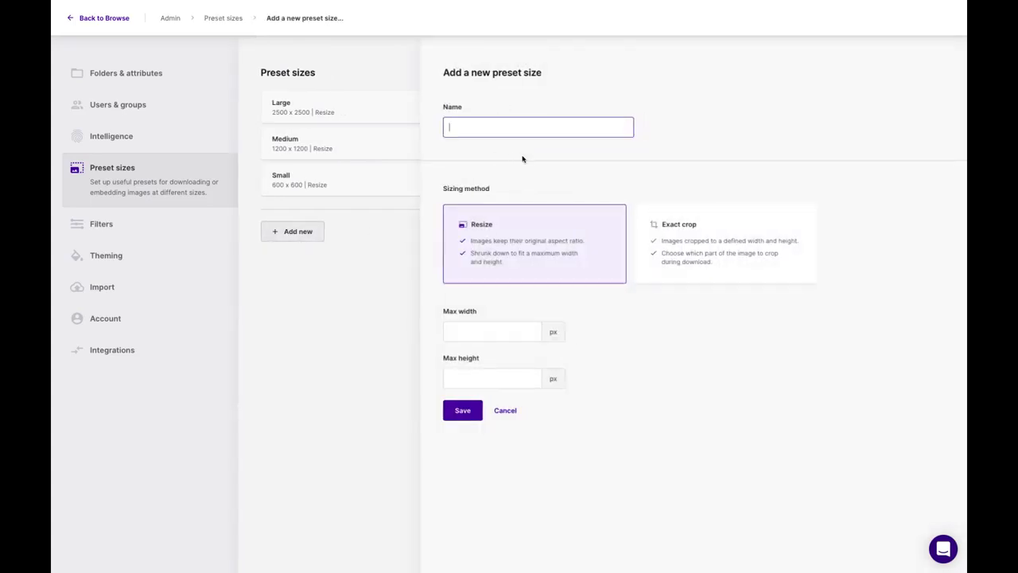
pyautogui.write('Website hero image')
pyautogui.click(708, 237)
pyautogui.click(513, 329)
pyautogui.write('2000')
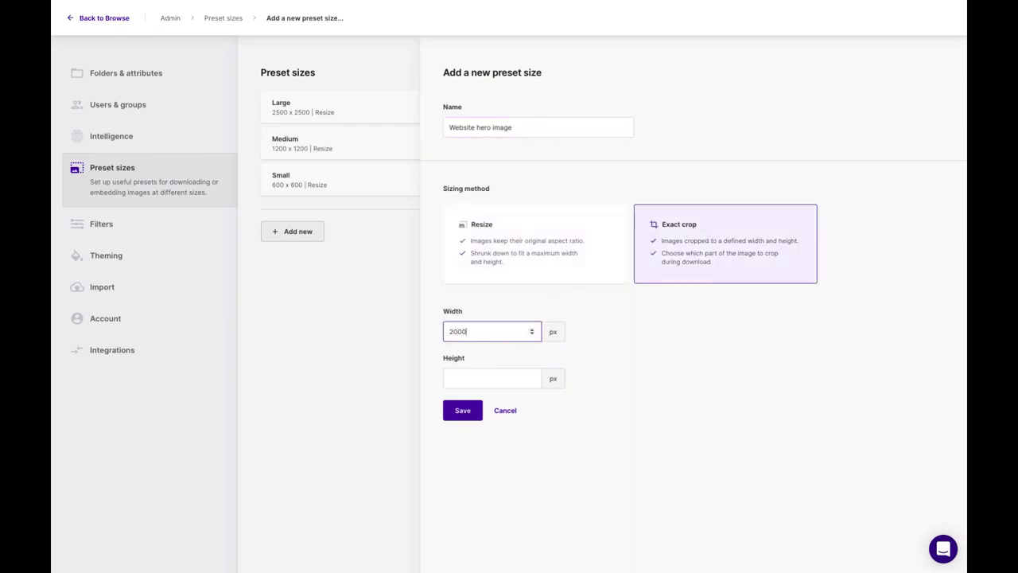
pyautogui.click(503, 377)
pyautogui.write('500')
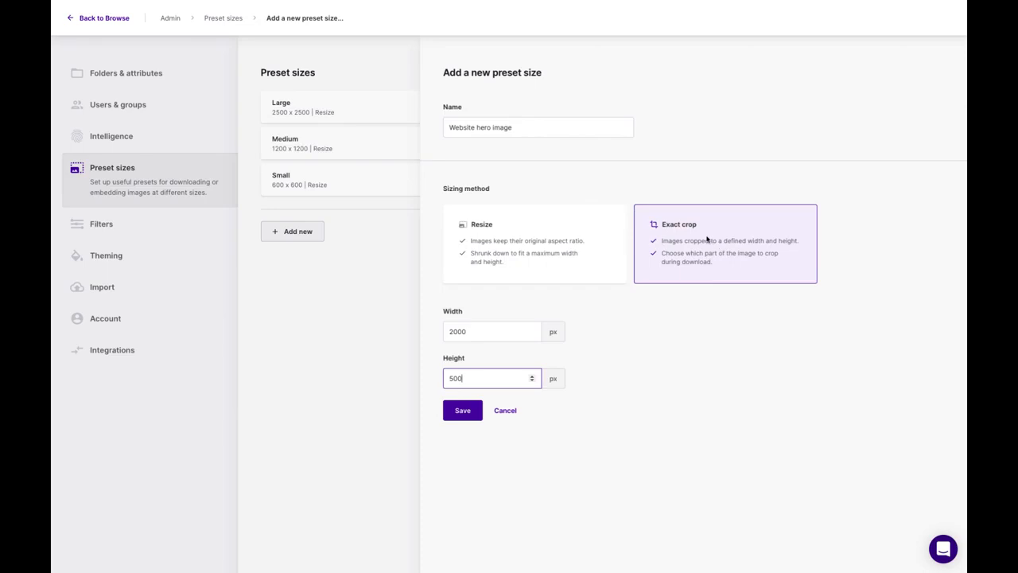
pyautogui.click(475, 414)
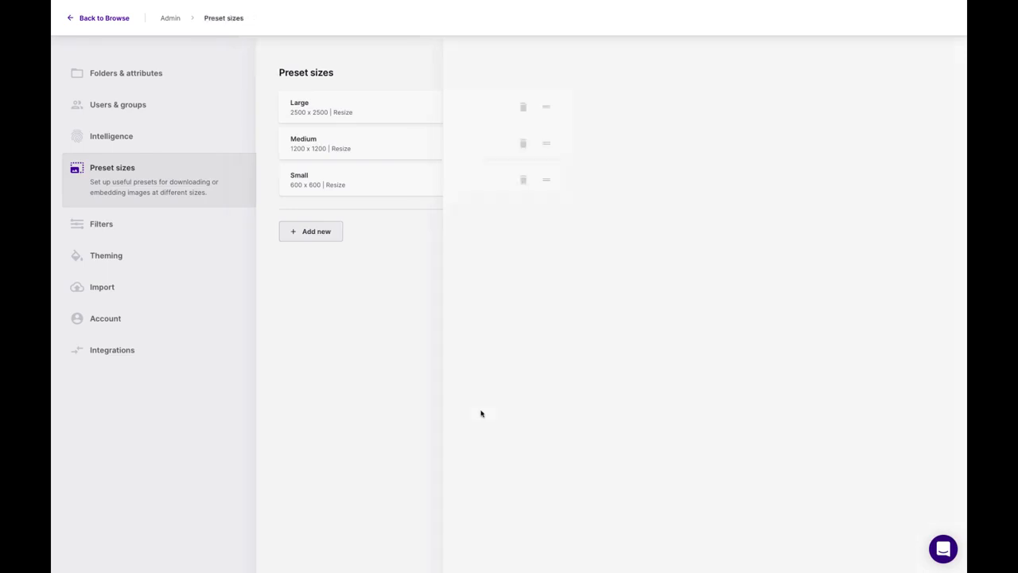
# - Choose the Website hero image download size for the Sea and sand photo
pyautogui.click(103, 17)
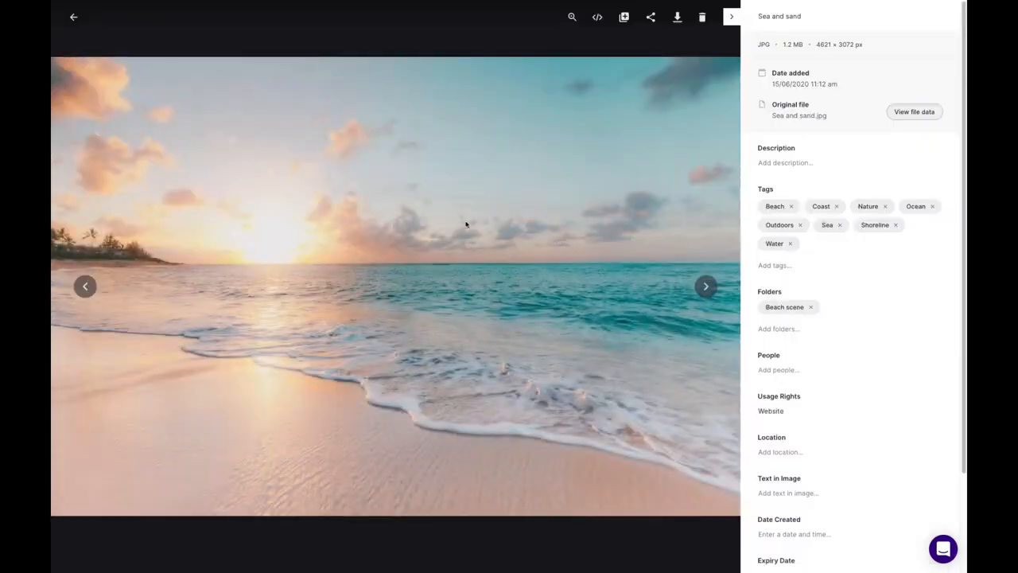
pyautogui.click(678, 20)
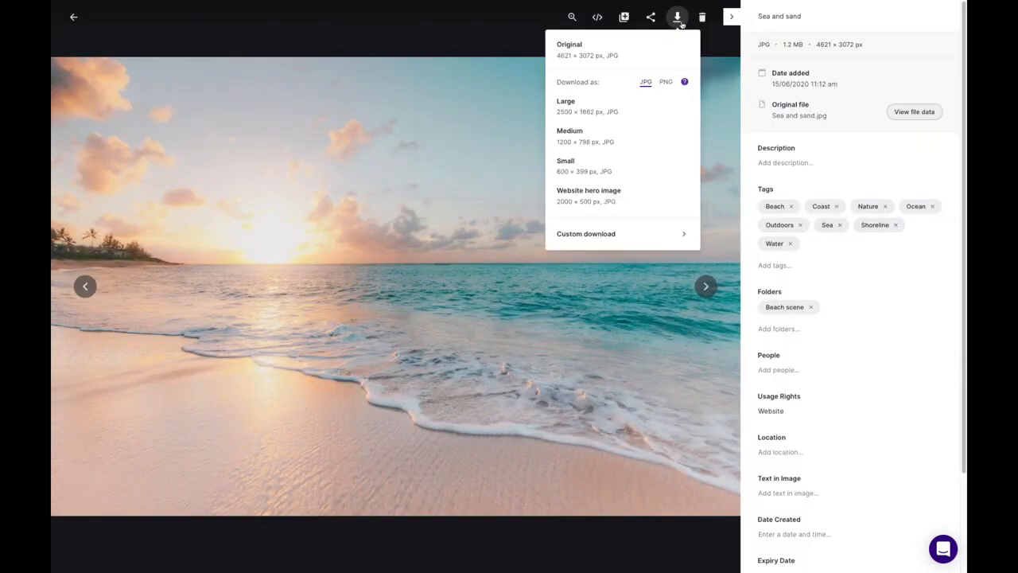
pyautogui.click(608, 202)
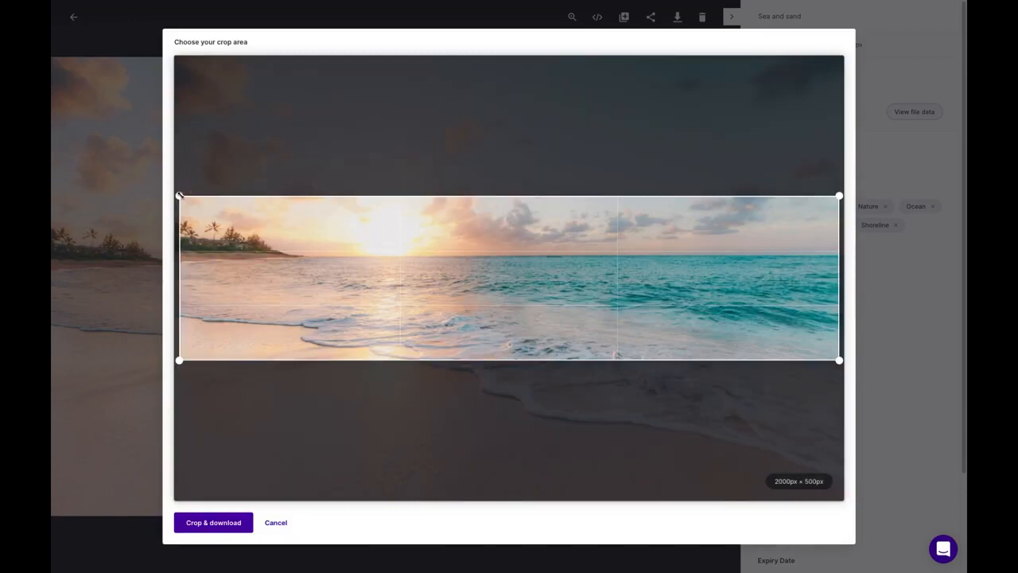
# - Frame the crop around the sunset and shoreline and download it as Sea+and+sand.jpg
pyautogui.moveTo(180, 195); pyautogui.dragTo(135, 194)
pyautogui.moveTo(480, 291)
pyautogui.mouseDown()
pyautogui.moveTo(500, 299)
pyautogui.moveTo(498, 251)
pyautogui.moveTo(498, 281)
pyautogui.mouseUp()
pyautogui.moveTo(176, 185); pyautogui.dragTo(291, 216)
pyautogui.moveTo(414, 277); pyautogui.dragTo(273, 251)
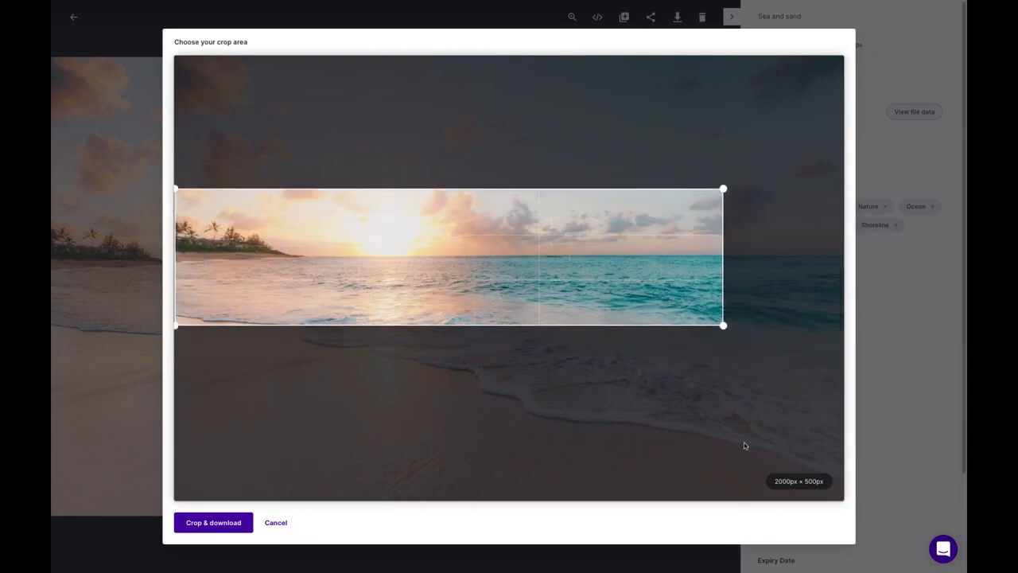
pyautogui.click(228, 526)
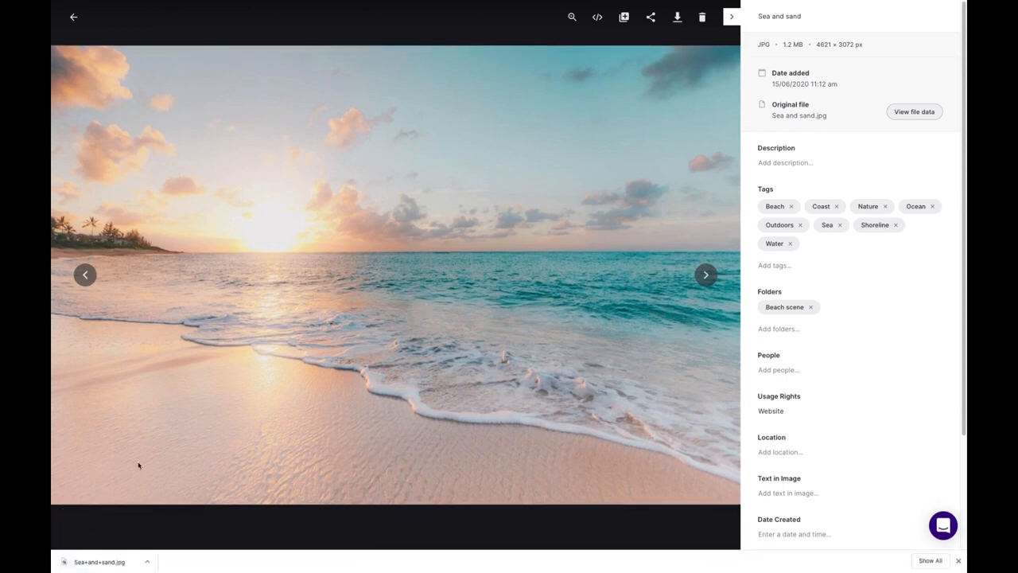
# - View the downloaded crop, then go to the Admin Theming page
pyautogui.click(132, 566)
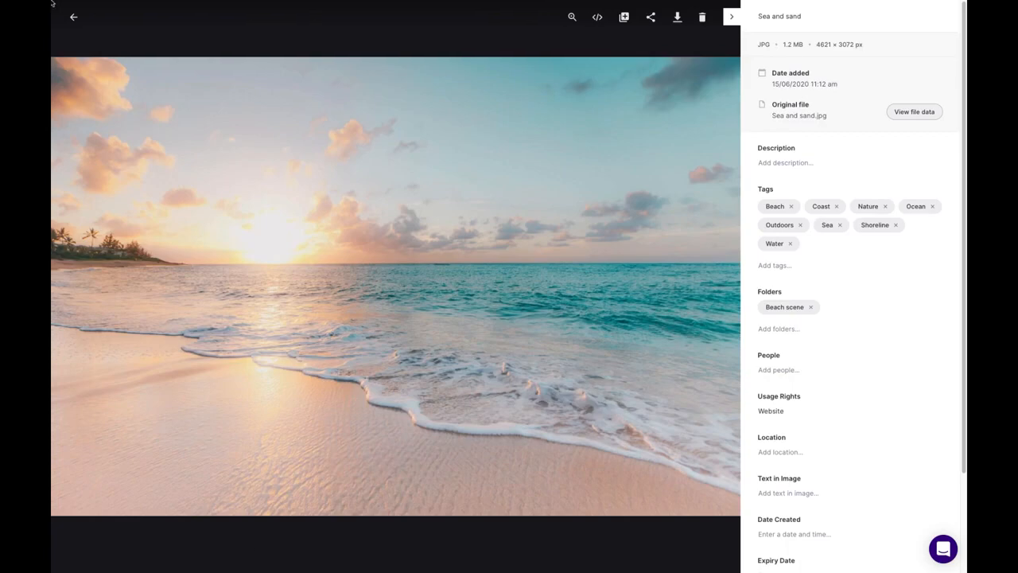
pyautogui.click(73, 17)
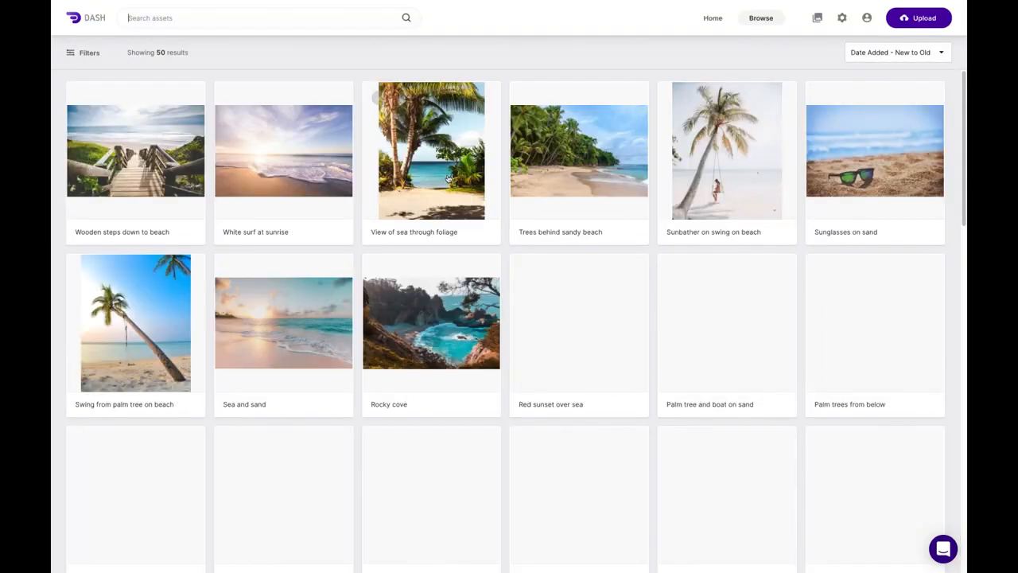
pyautogui.click(843, 19)
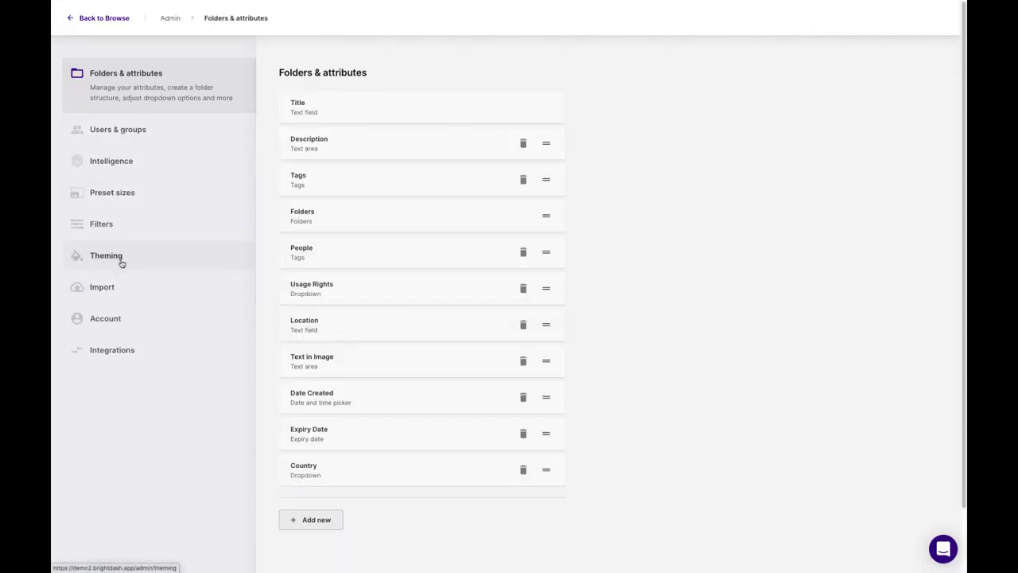
pyautogui.click(120, 19)
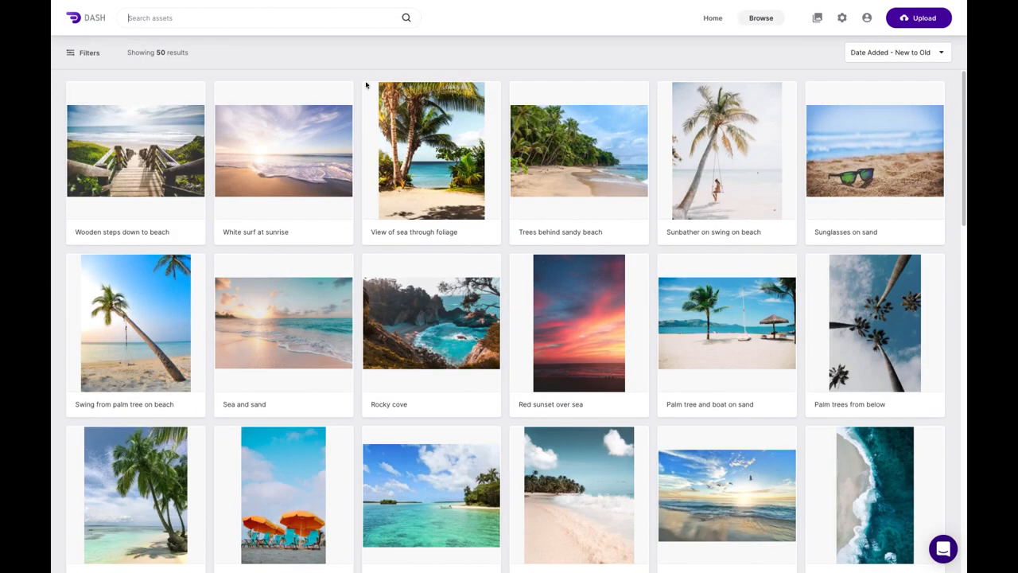
pyautogui.click(842, 20)
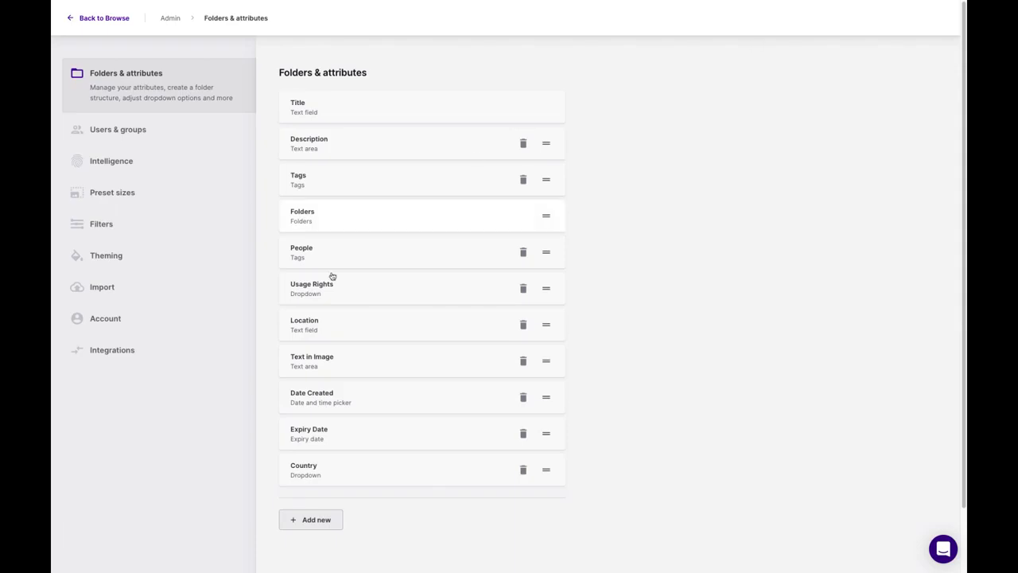
pyautogui.click(127, 259)
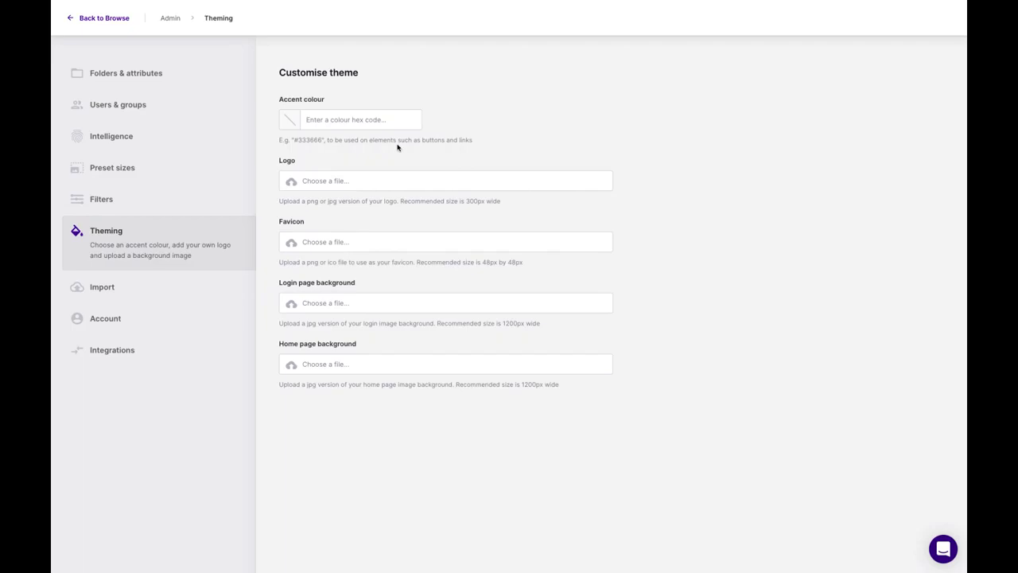
# - Set the accent colour to #e88273 and upload cast-logo.png from Downloads as the logo
pyautogui.click(334, 115)
pyautogui.write('#')
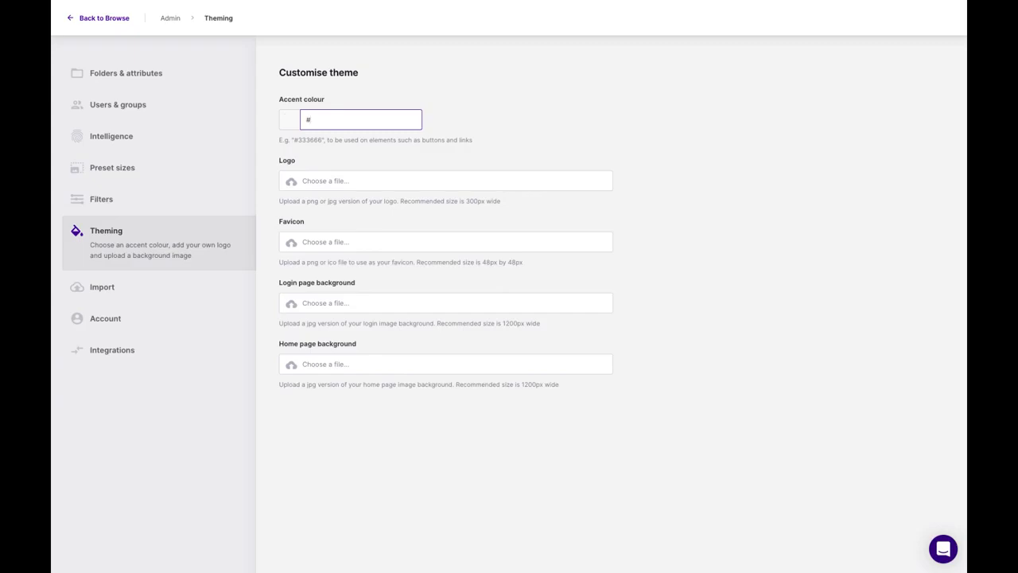
pyautogui.write('e88273')
pyautogui.click(388, 186)
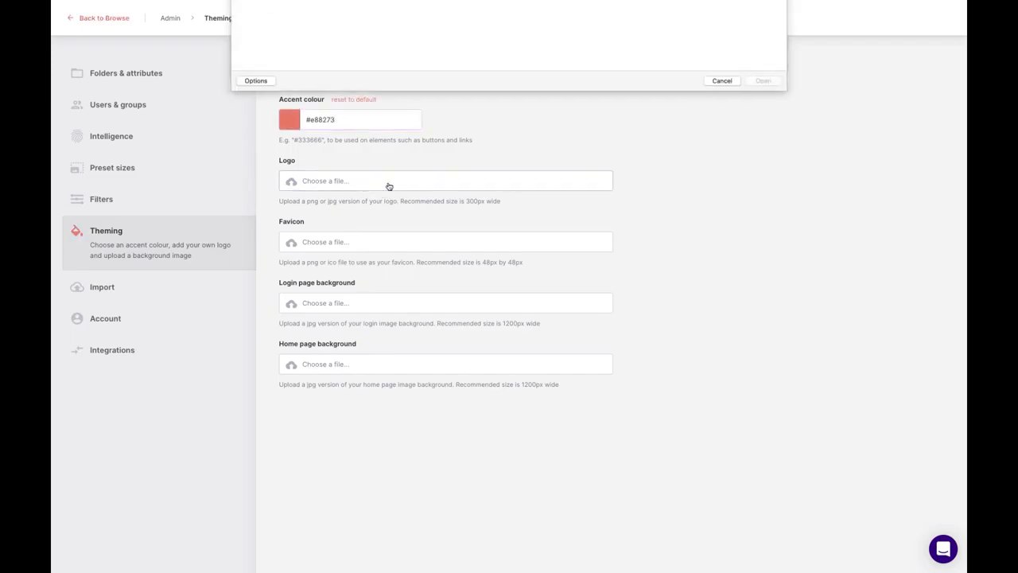
pyautogui.click(511, 12)
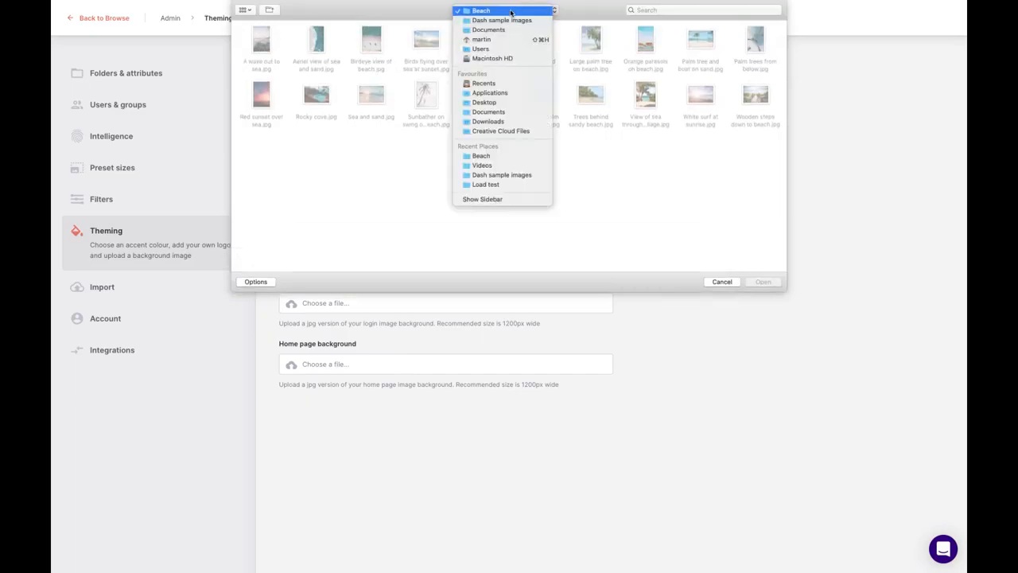
pyautogui.click(490, 121)
pyautogui.doubleClick(366, 48)
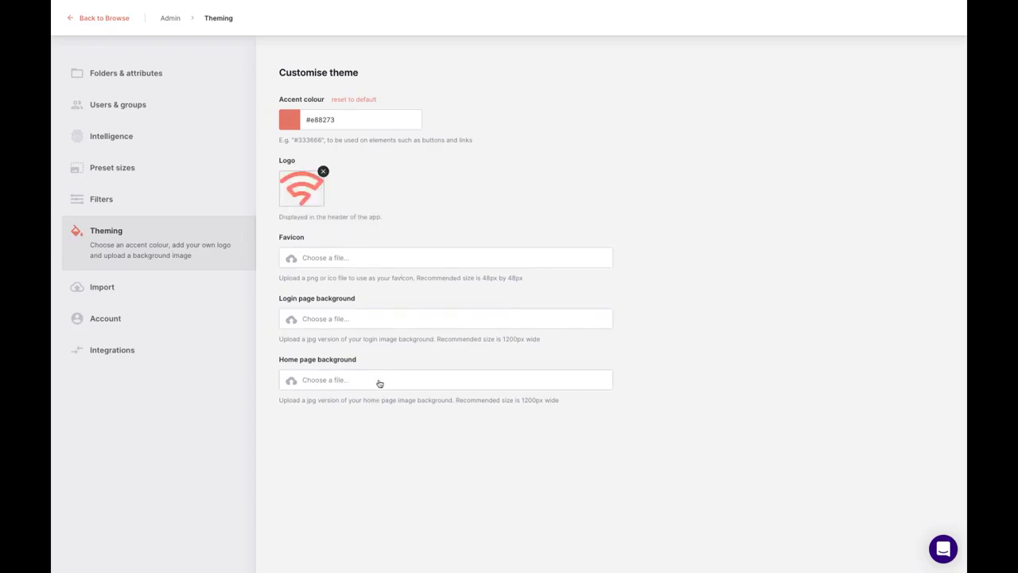
# - Use the downloaded skyline photo as the home page background and return to Browse
pyautogui.click(383, 383)
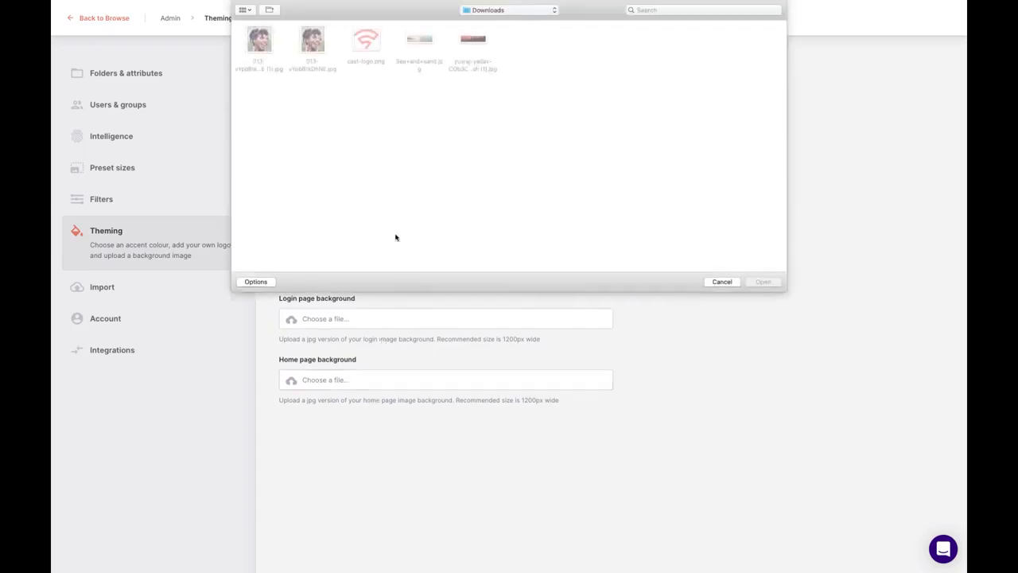
pyautogui.click(482, 41)
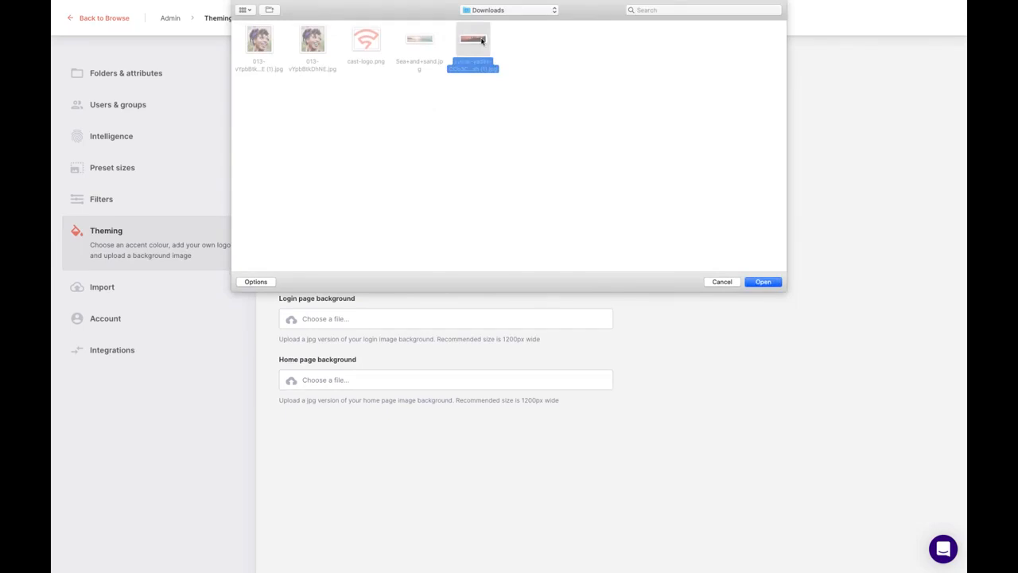
pyautogui.doubleClick(482, 40)
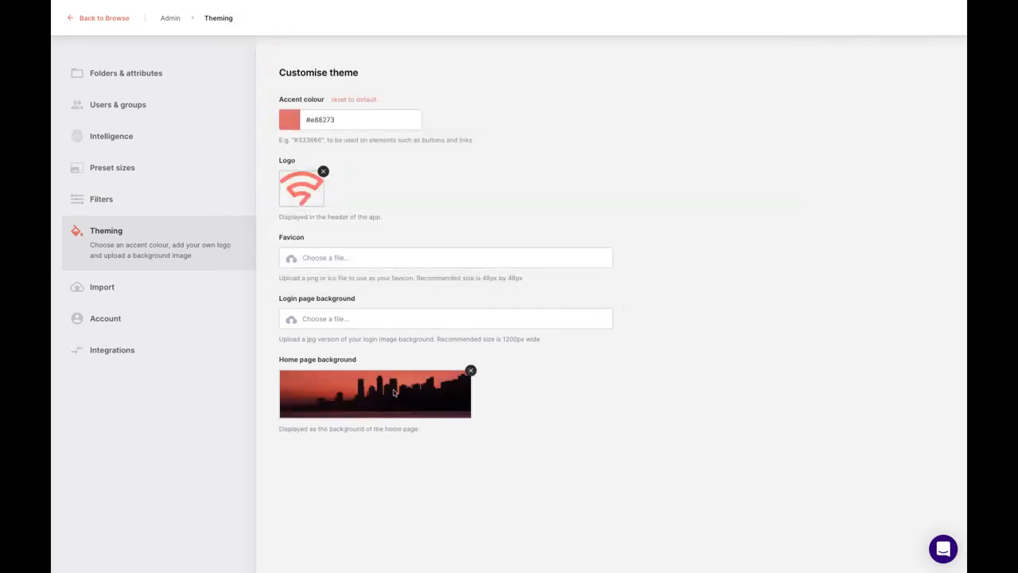
pyautogui.click(119, 19)
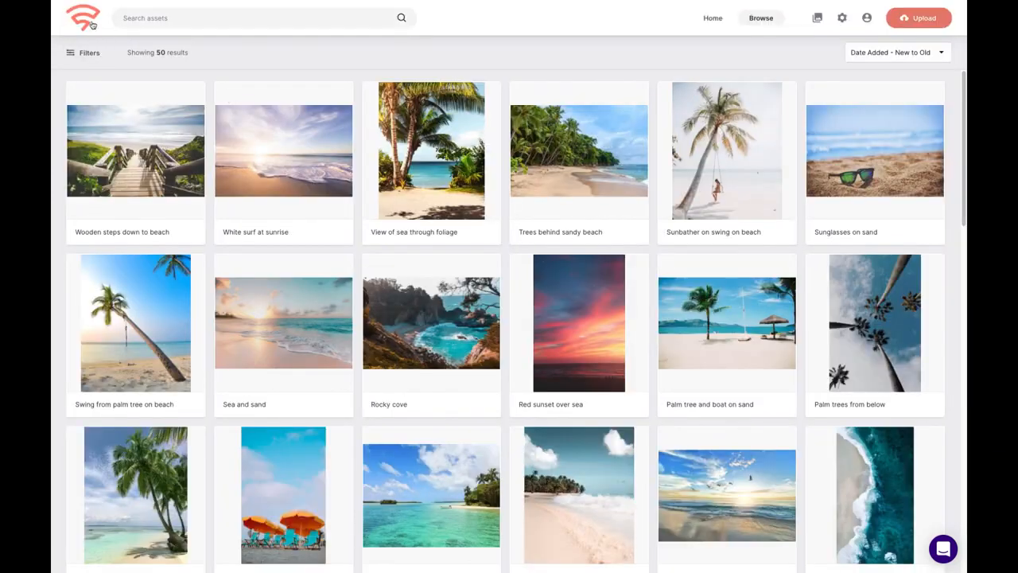
# - View the home page with its red skyline banner, then open the Admin Import page
pyautogui.click(93, 24)
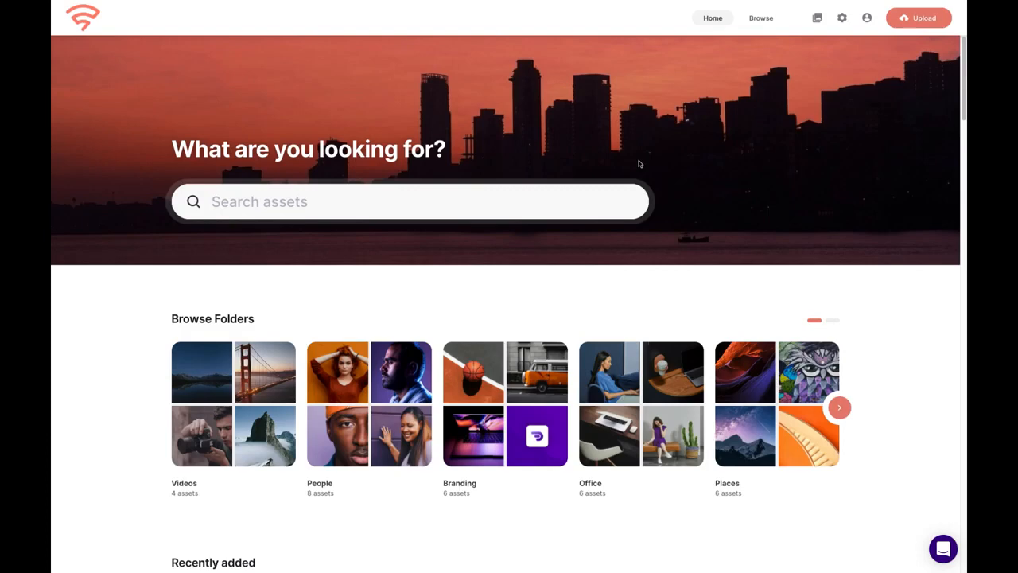
pyautogui.click(842, 18)
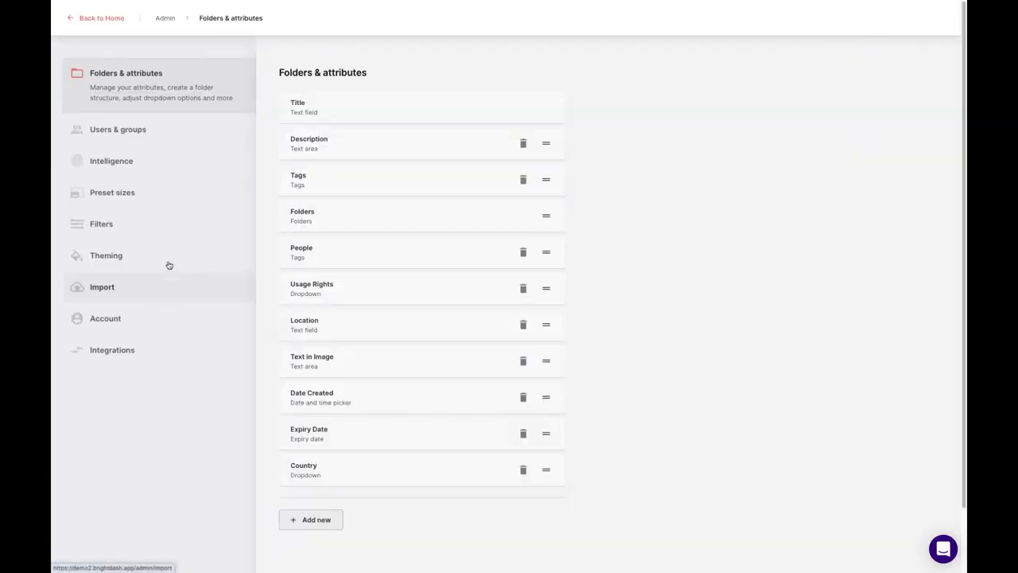
pyautogui.click(116, 296)
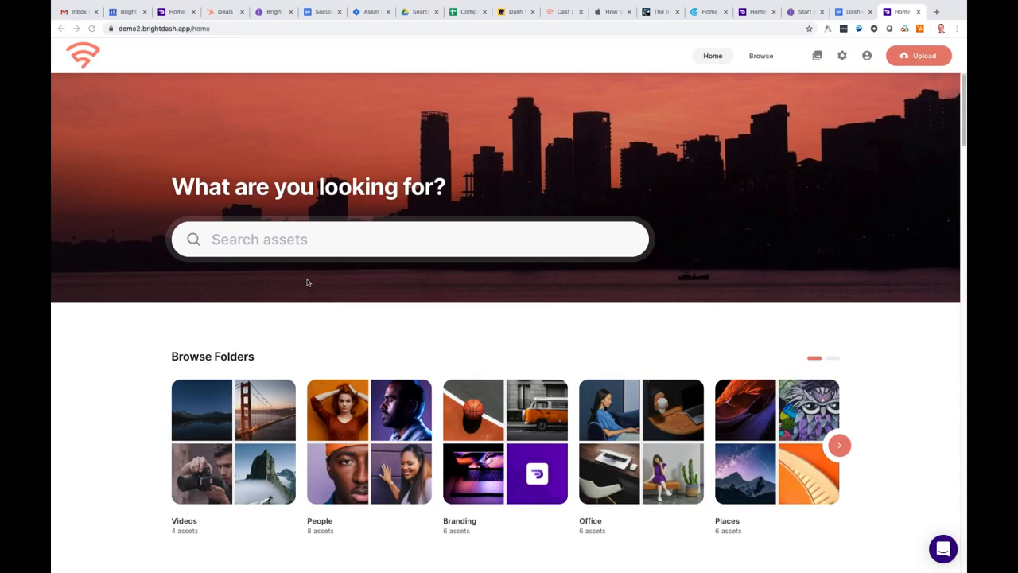
# - Search the assets for 'beach', listing 20 results
pyautogui.click(309, 242)
pyautogui.click(320, 242)
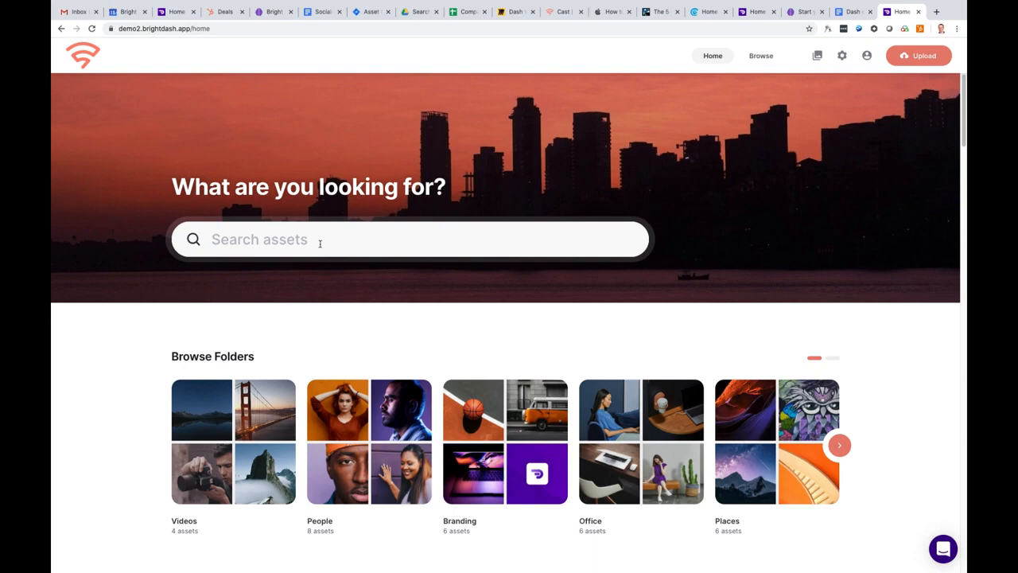
pyautogui.write('beach')
pyautogui.click(267, 303)
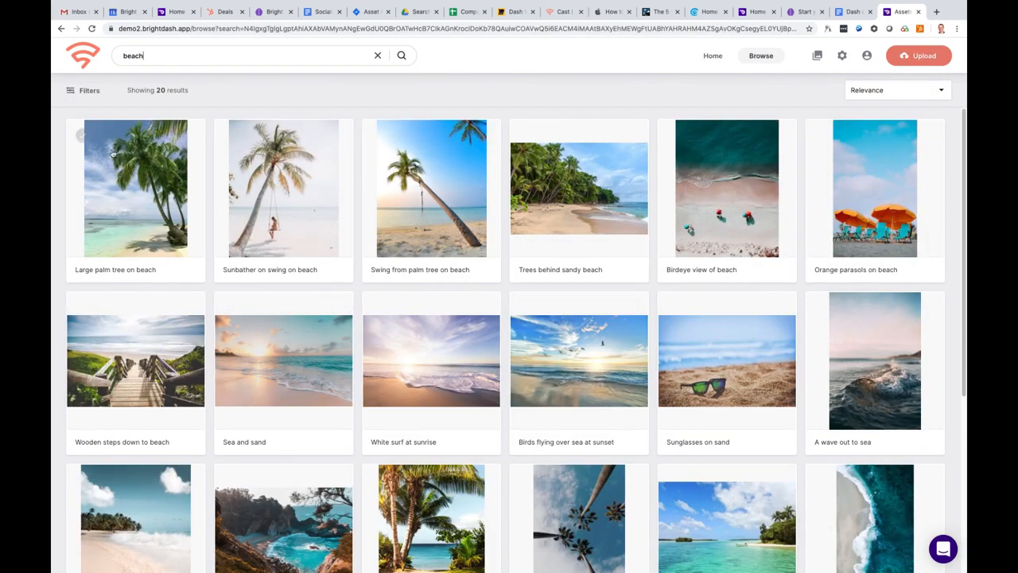
# - Select 18 beach images, from Large palm tree on beach through the remaining results
pyautogui.click(83, 136)
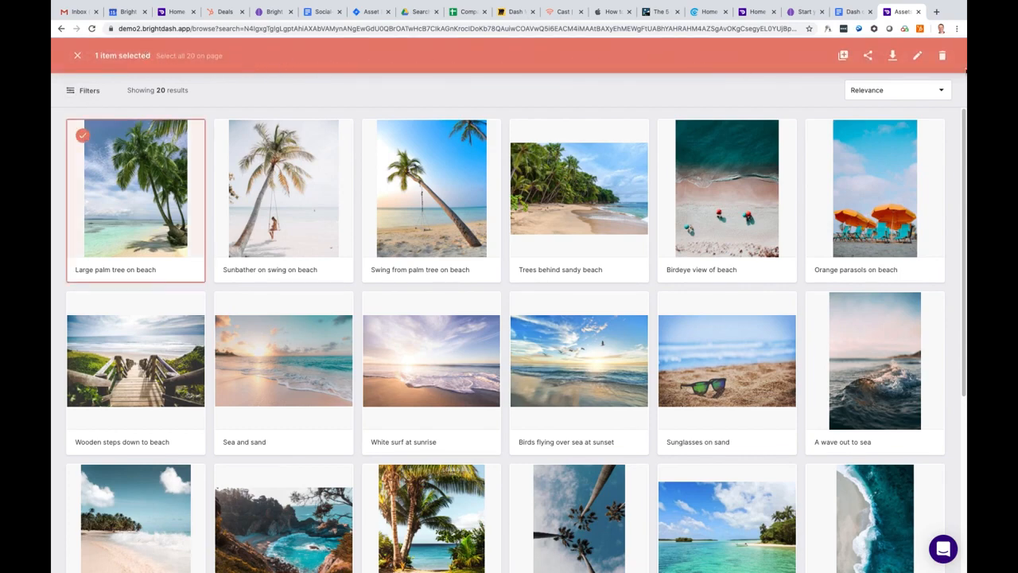
pyautogui.click(231, 137)
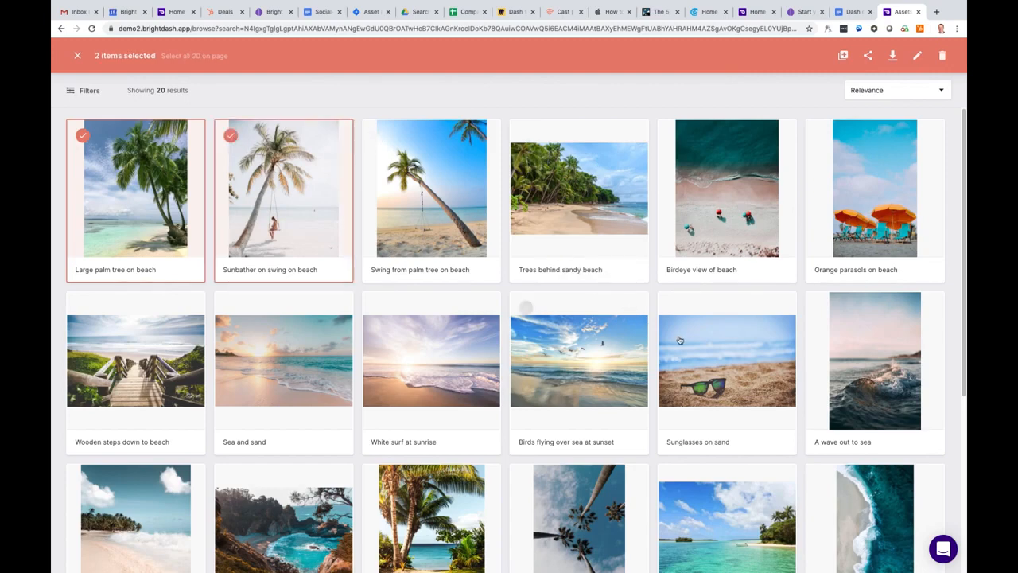
pyautogui.keyDown('shift'); pyautogui.click(674, 309); pyautogui.keyUp('shift')
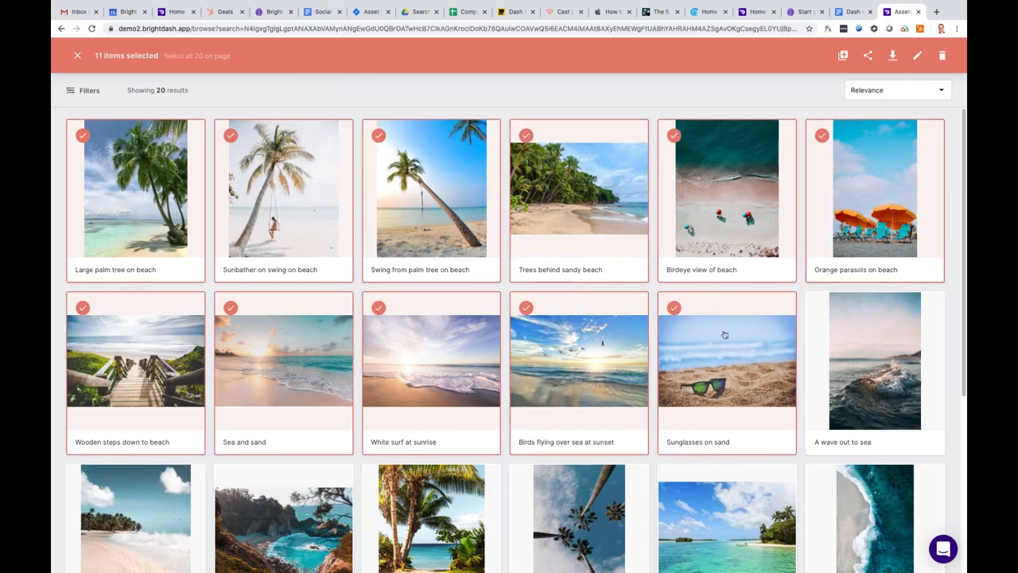
pyautogui.keyDown('shift'); pyautogui.click(822, 481); pyautogui.keyUp('shift')
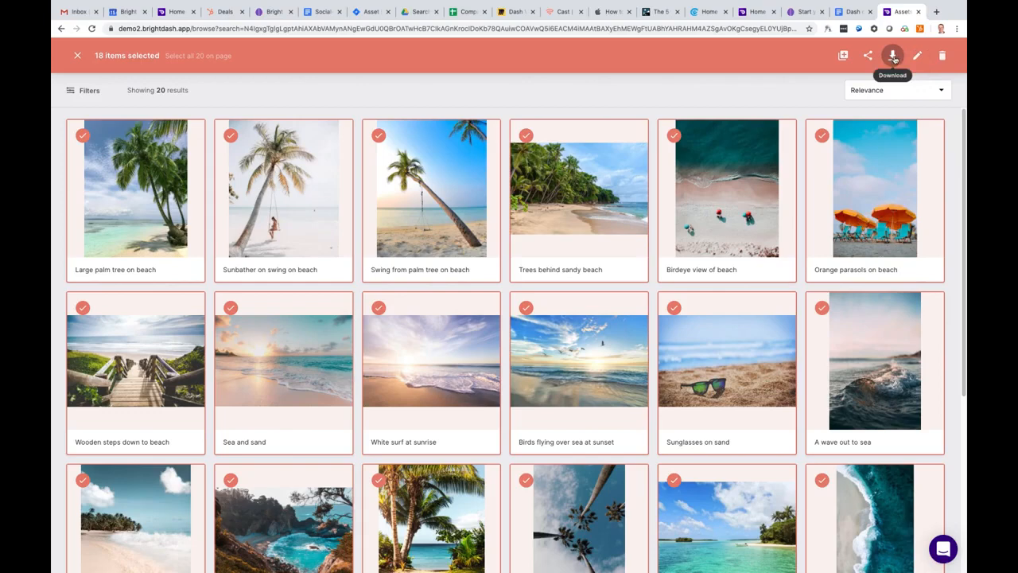
# - Add the 18 selected beach images to Project 1 and view that collection's 19 items
pyautogui.click(893, 56)
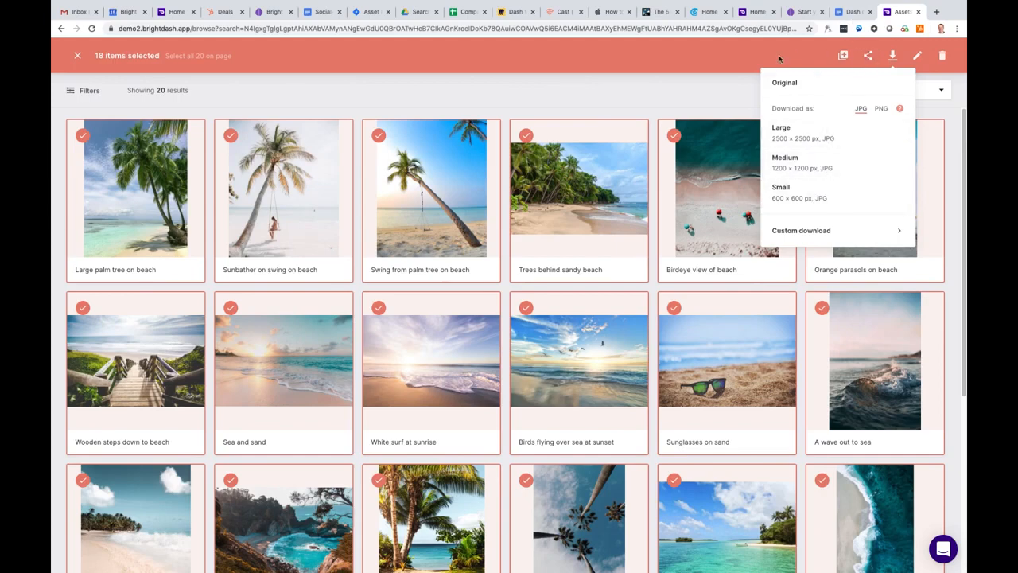
pyautogui.click(845, 56)
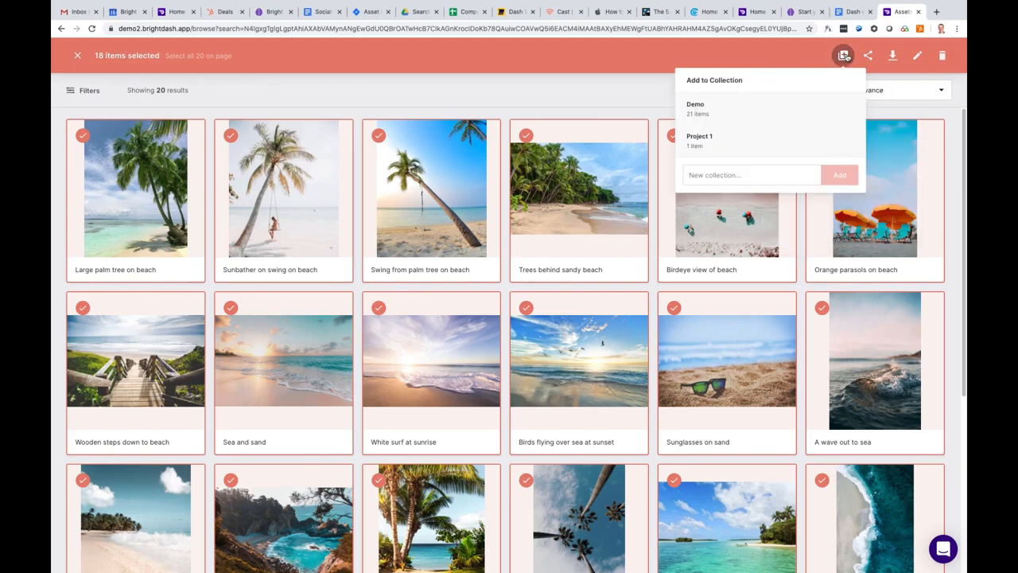
pyautogui.click(724, 142)
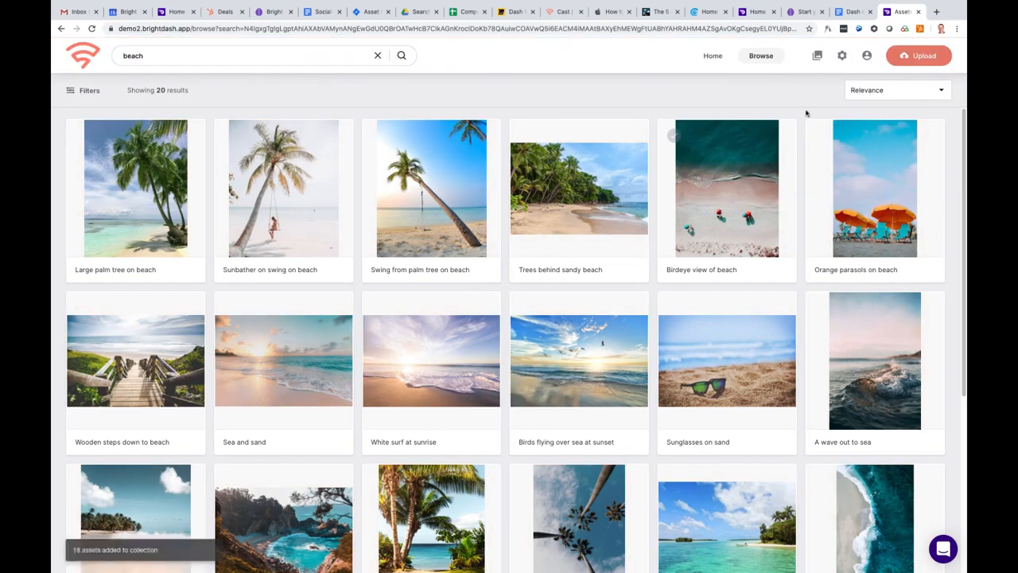
pyautogui.click(817, 58)
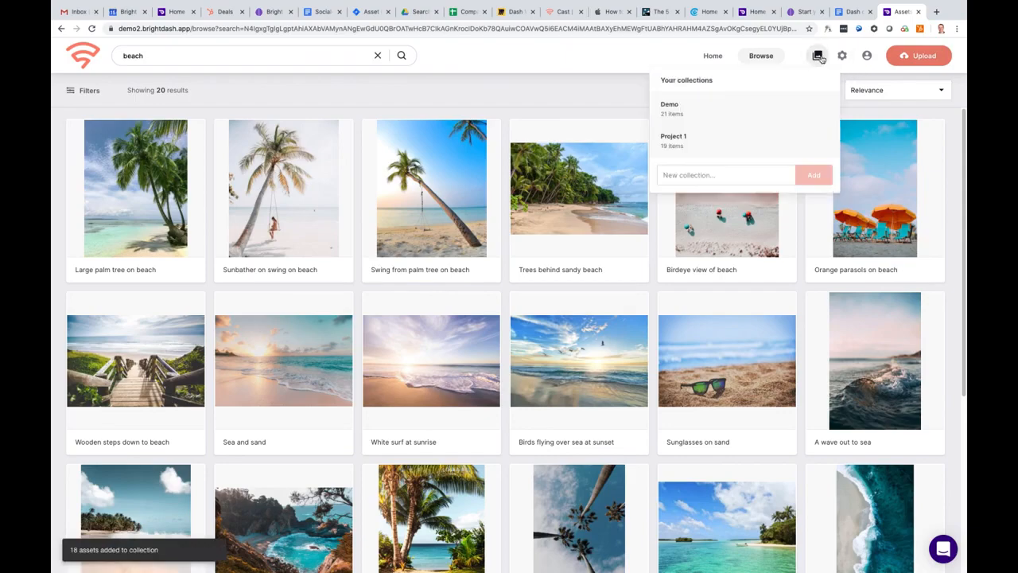
pyautogui.click(717, 139)
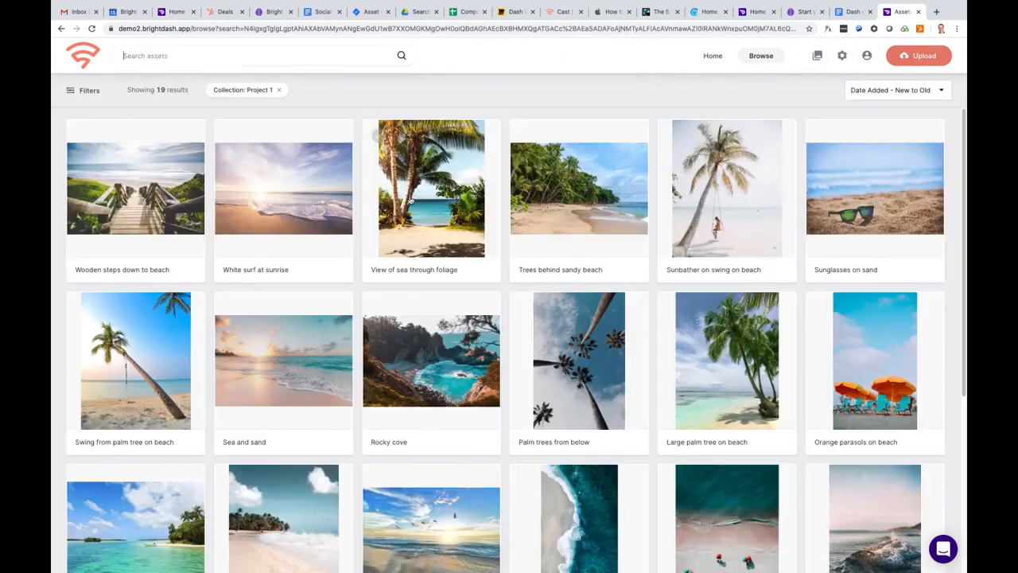
# - Select all 19 Project 1 images and copy a 7-day share link for them
pyautogui.scroll(-5, 364, 298)
pyautogui.scroll(5, 364, 298)
pyautogui.click(82, 136)
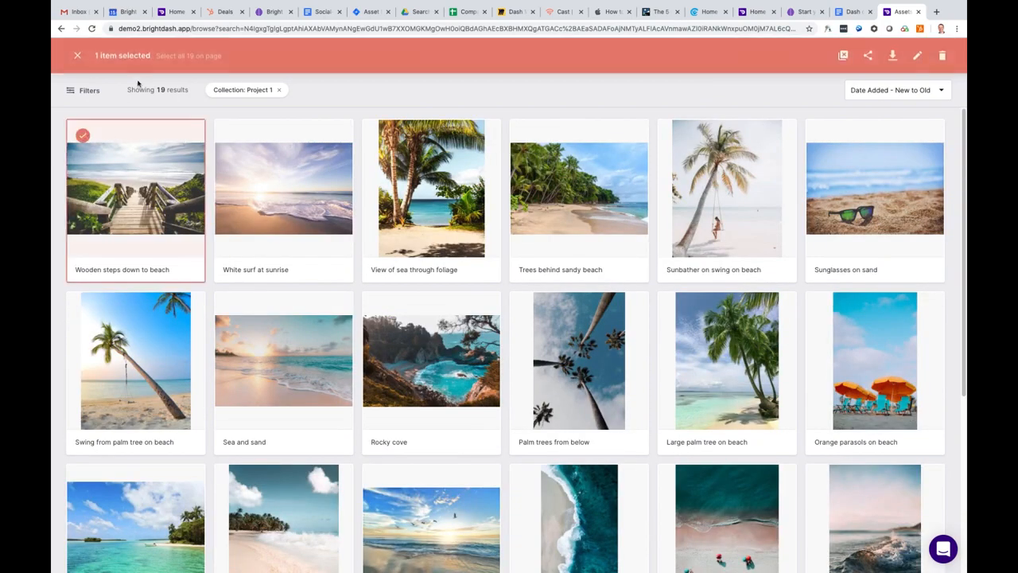
pyautogui.click(179, 57)
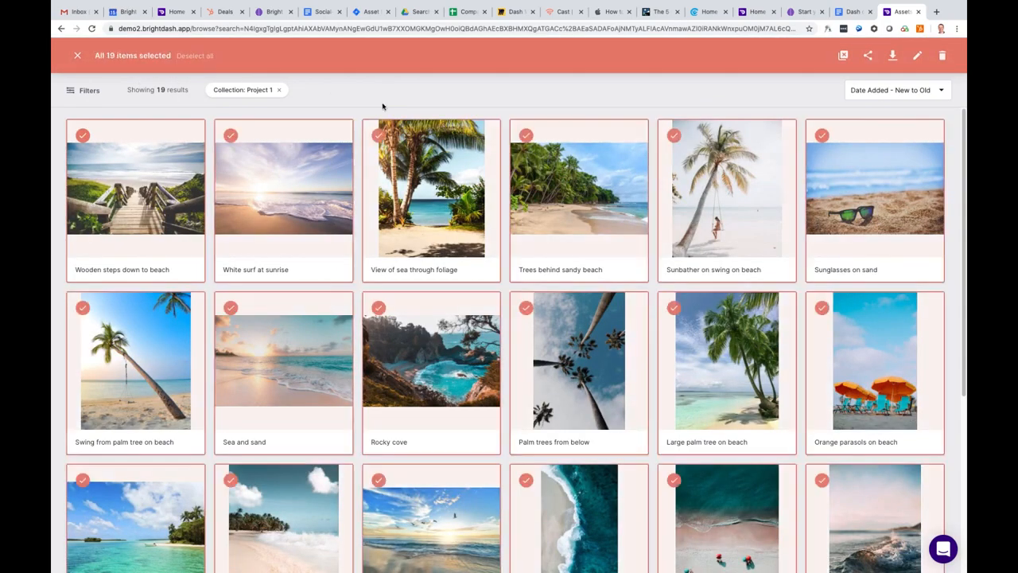
pyautogui.click(870, 57)
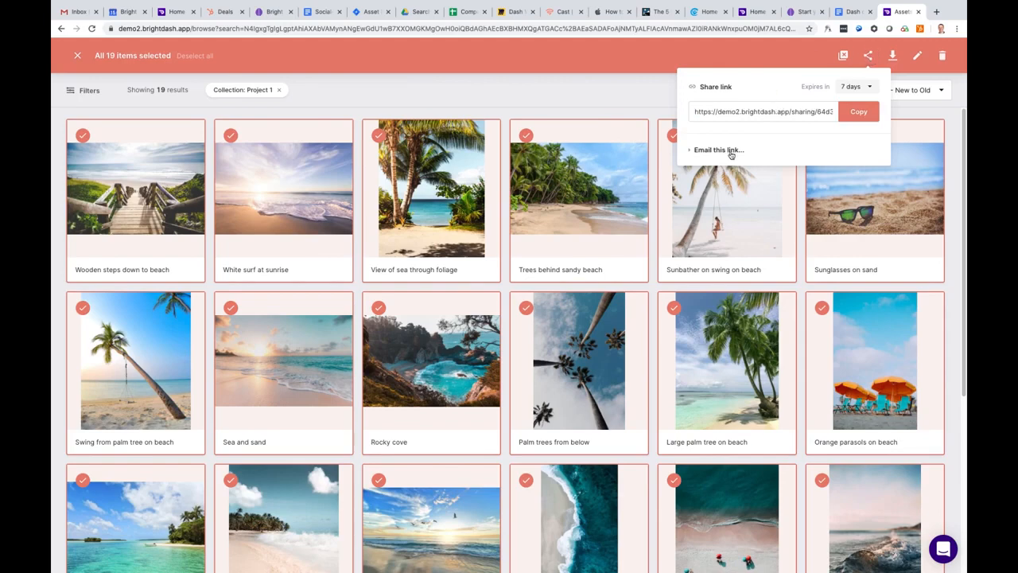
pyautogui.click(859, 116)
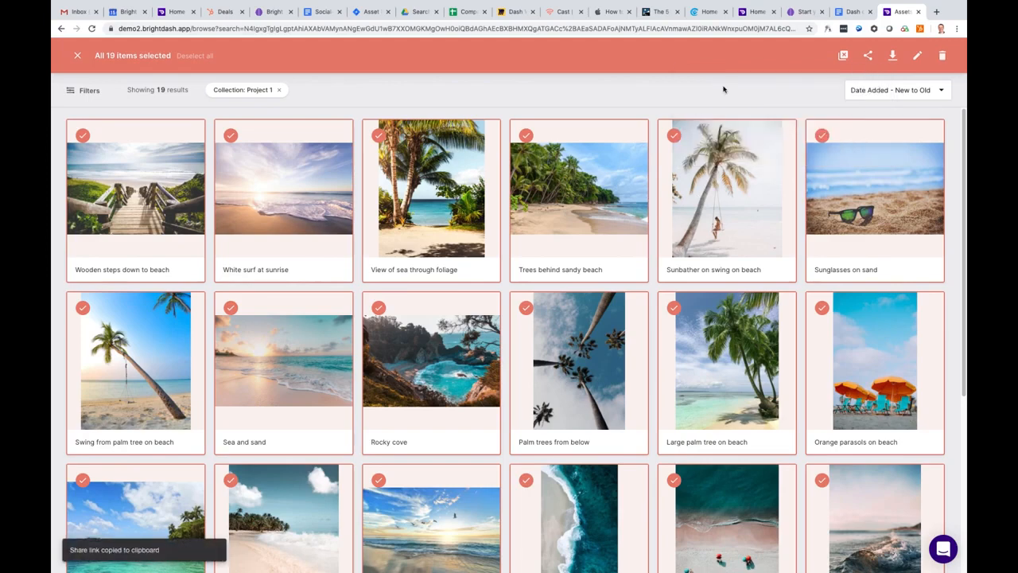
# - Open the copied share link in a new tab, then return to Dash and clear the selection
pyautogui.click(936, 12)
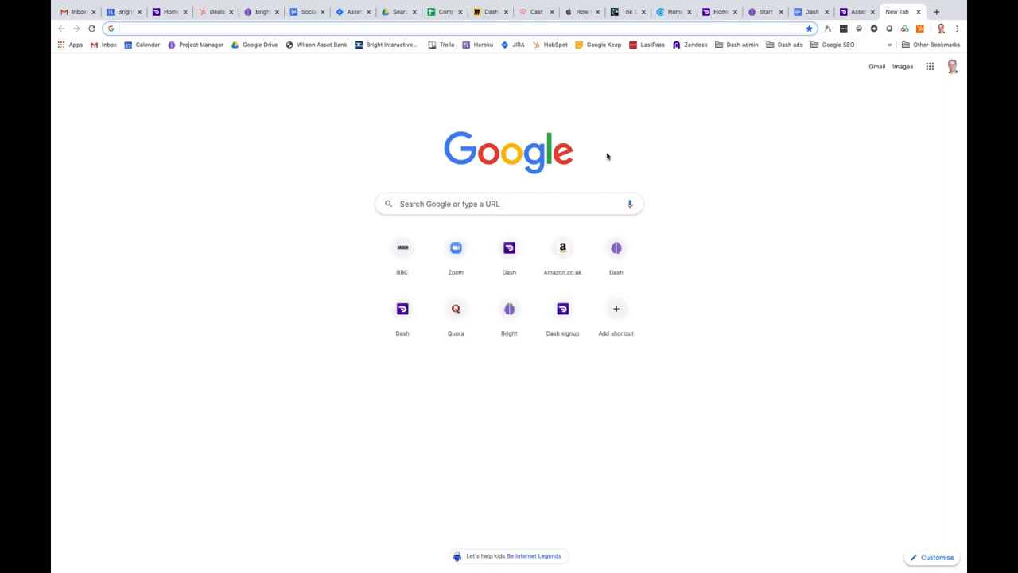
pyautogui.press('super+v')
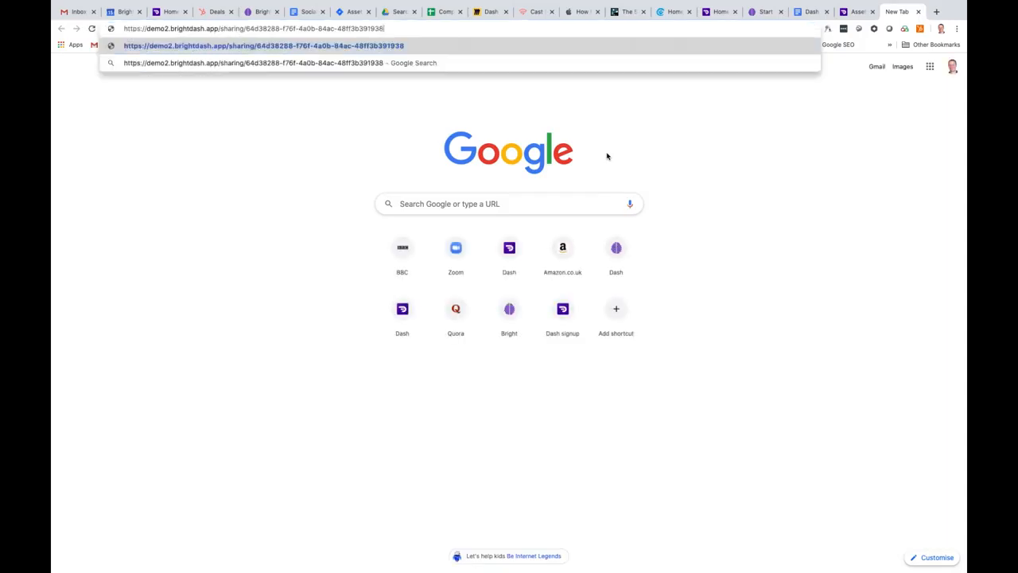
pyautogui.press('Return')
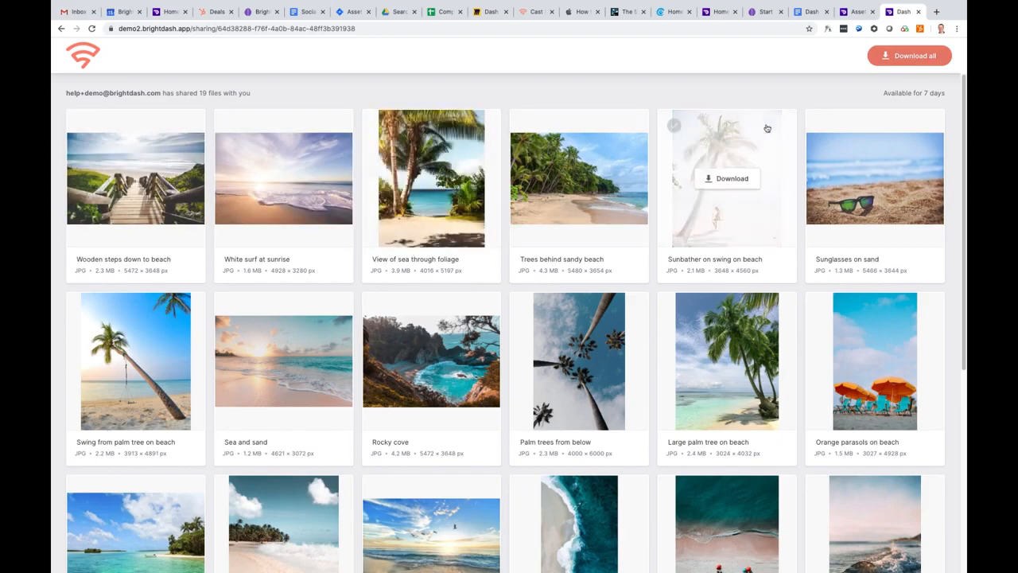
pyautogui.click(855, 11)
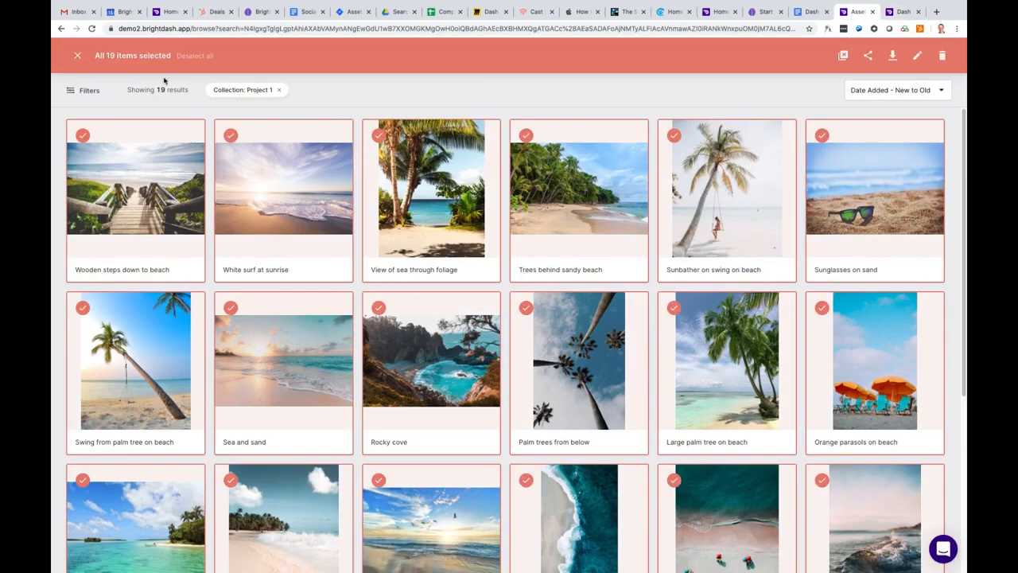
pyautogui.click(77, 56)
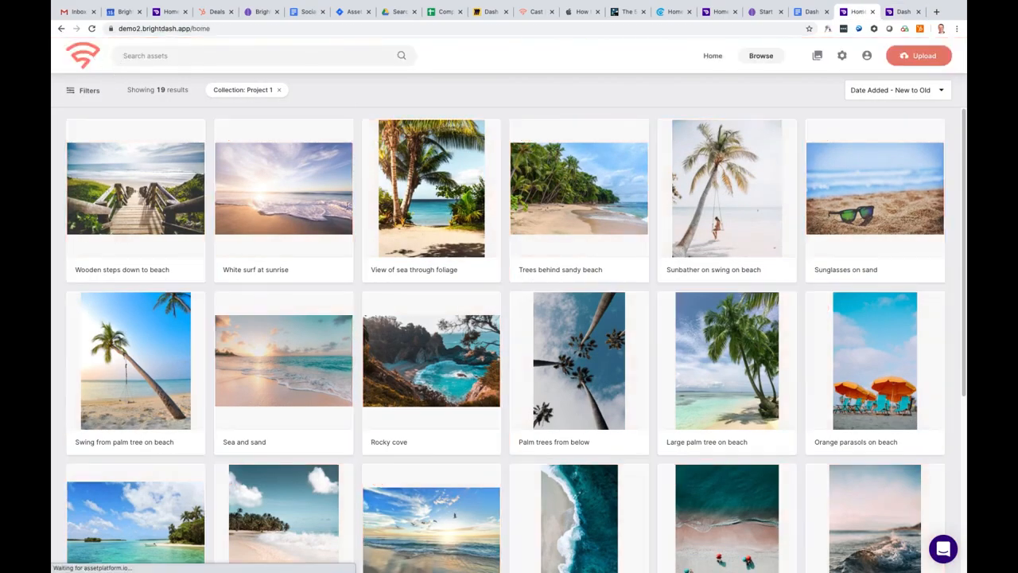